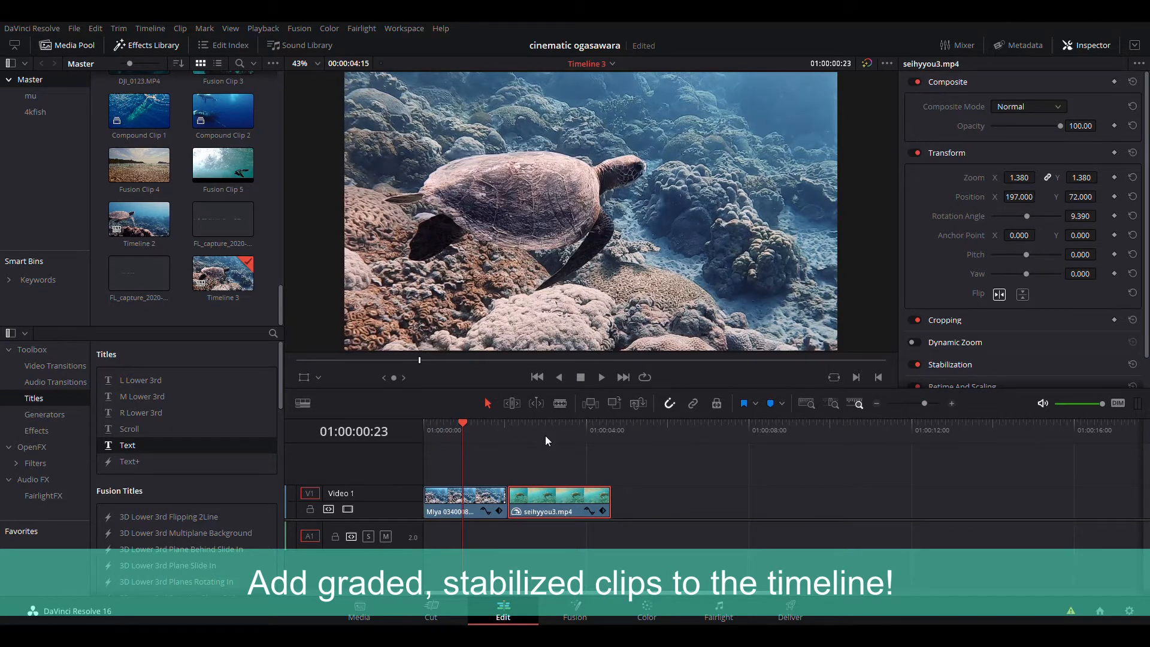
- Preview the two clips on the timeline, checking the first clip on the Color page
{"action": "left_click", "coordinate": [468, 431]}
{"action": "left_click", "coordinate": [483, 511]}
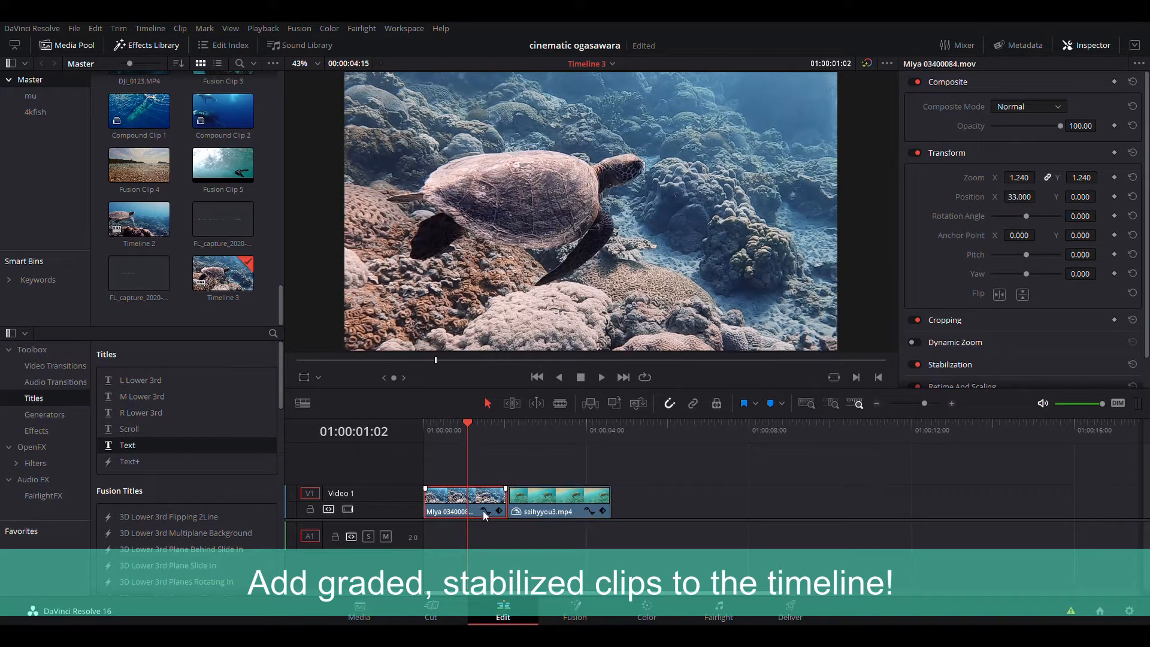
{"action": "left_click", "coordinate": [647, 611]}
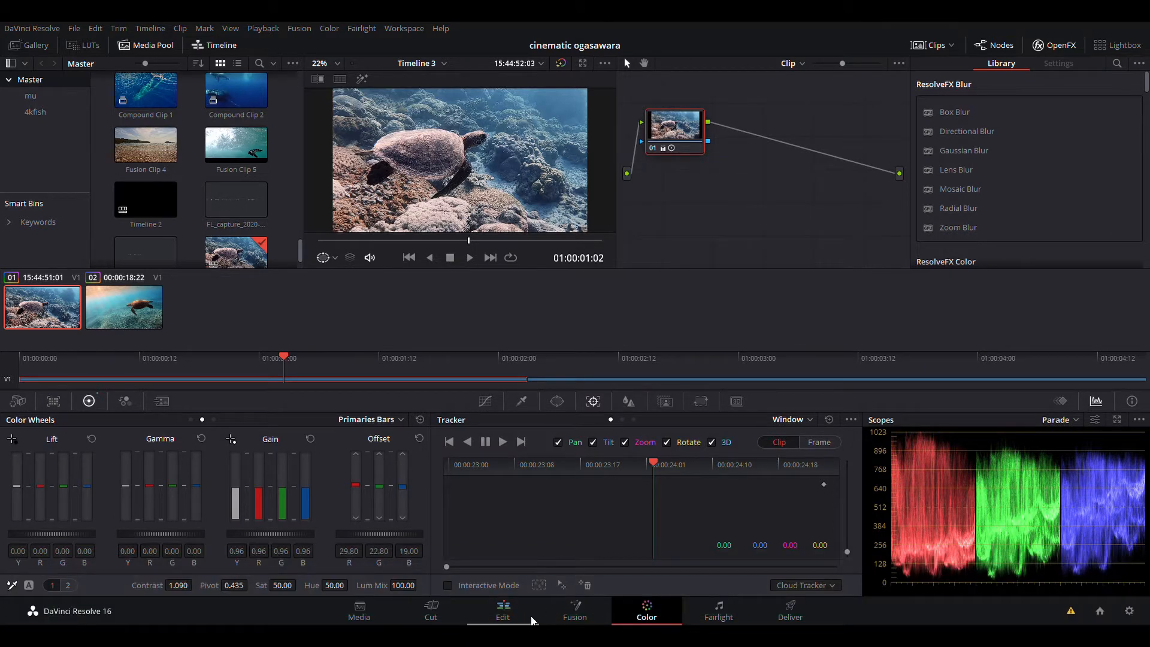
{"action": "left_click", "coordinate": [508, 616]}
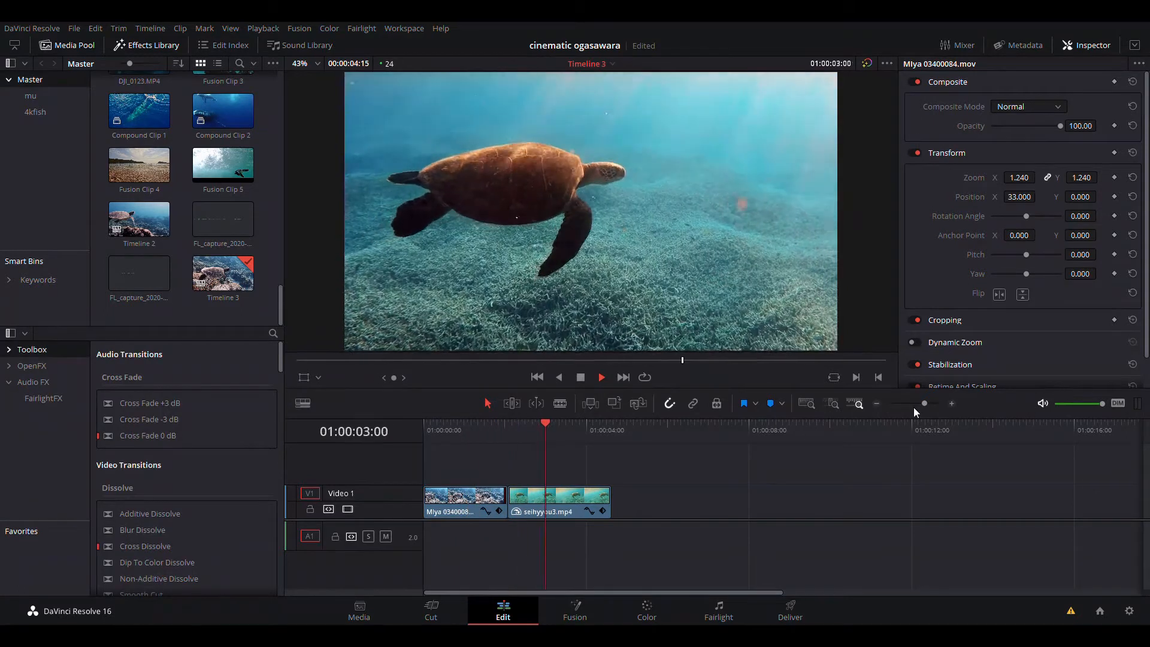
{"action": "key", "text": "space"}
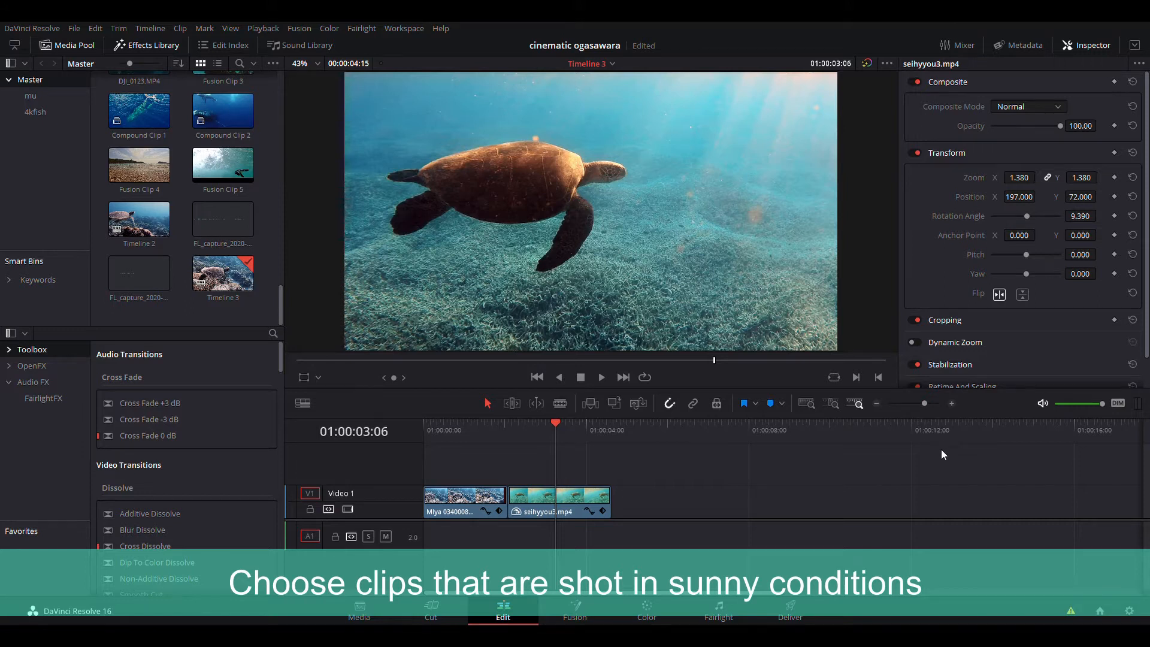
{"action": "left_click_drag", "start_coordinate": [484, 440], "coordinate": [548, 436]}
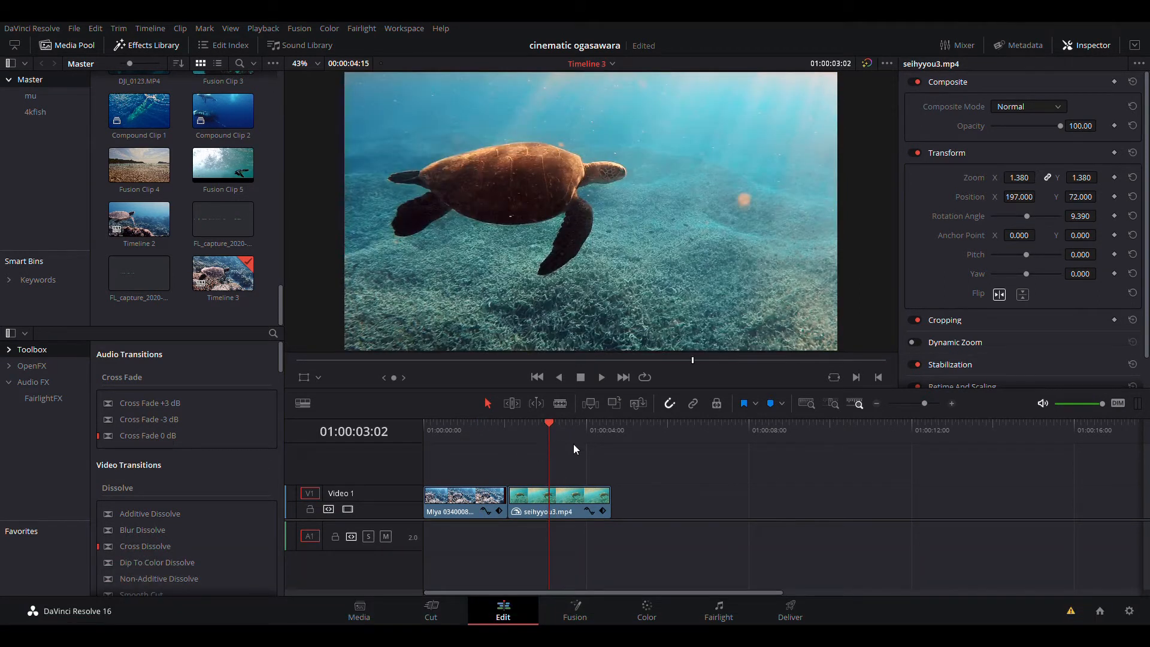
{"action": "left_click", "coordinate": [526, 440]}
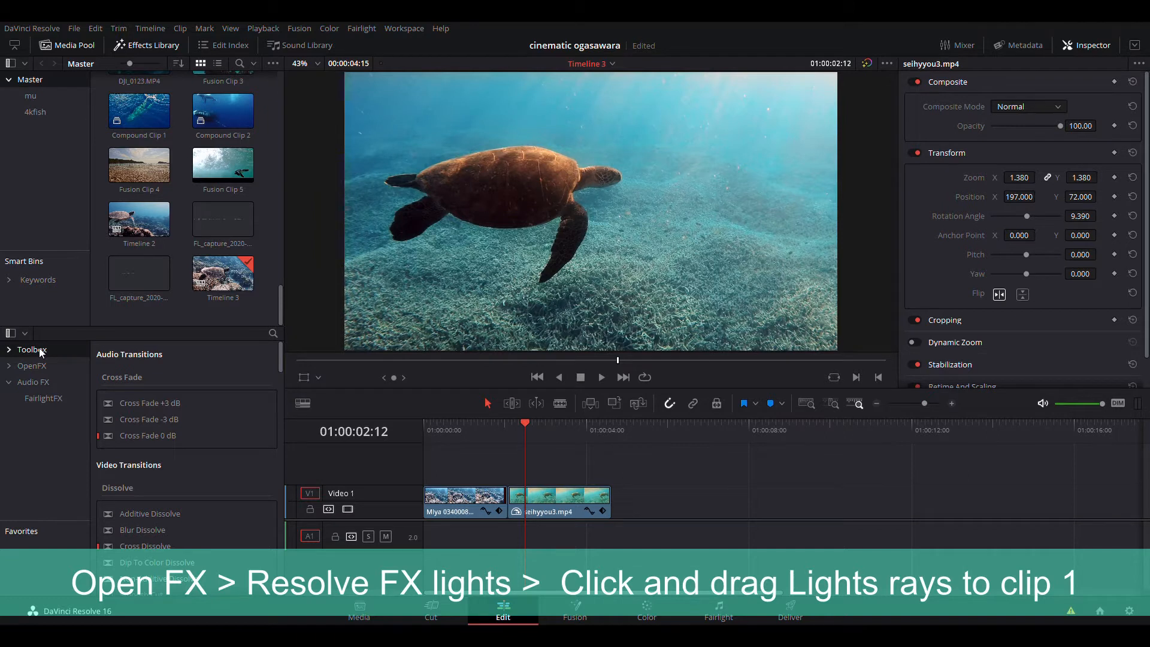
- Apply the Light Rays effect from the OpenFX ResolveFX Light group to the first clip
{"action": "left_click", "coordinate": [38, 364]}
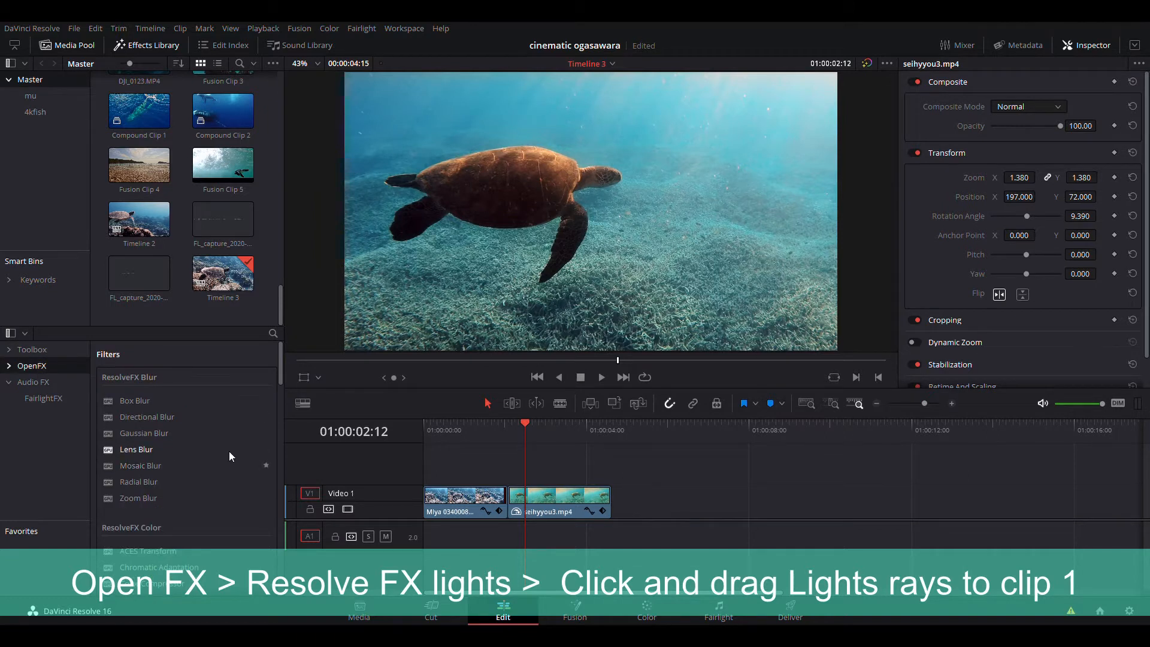
{"action": "scroll", "coordinate": [225, 446], "scroll_direction": "down", "scroll_amount": 2}
{"action": "scroll", "coordinate": [222, 443], "scroll_direction": "down", "scroll_amount": 4}
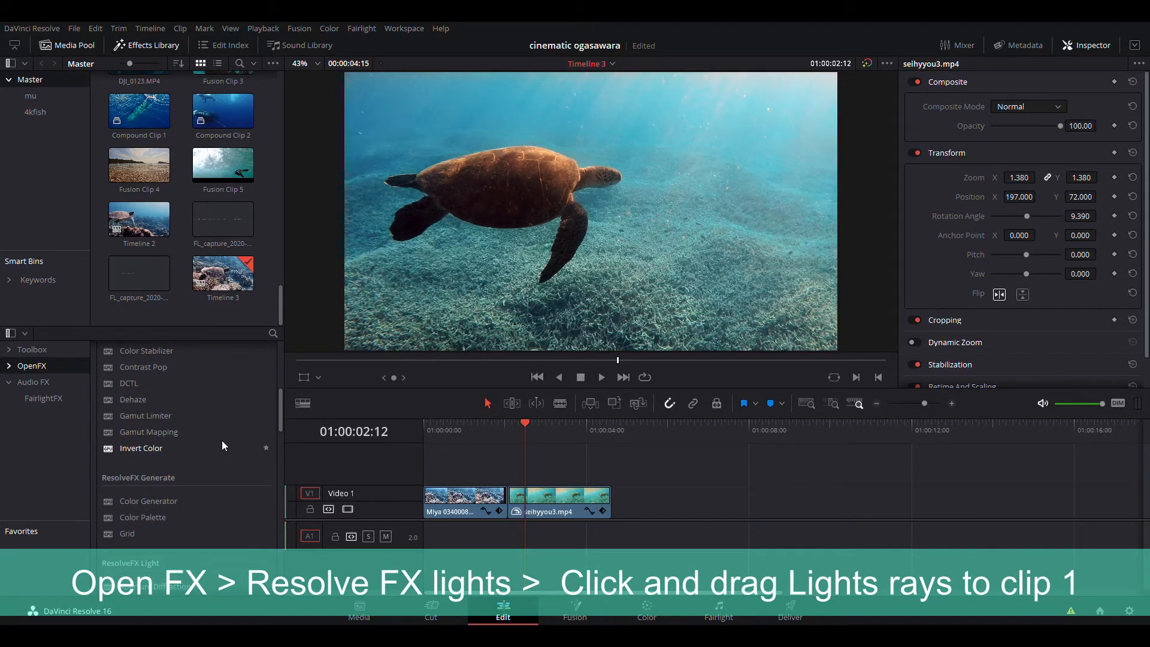
{"action": "scroll", "coordinate": [221, 440], "scroll_direction": "down", "scroll_amount": 1}
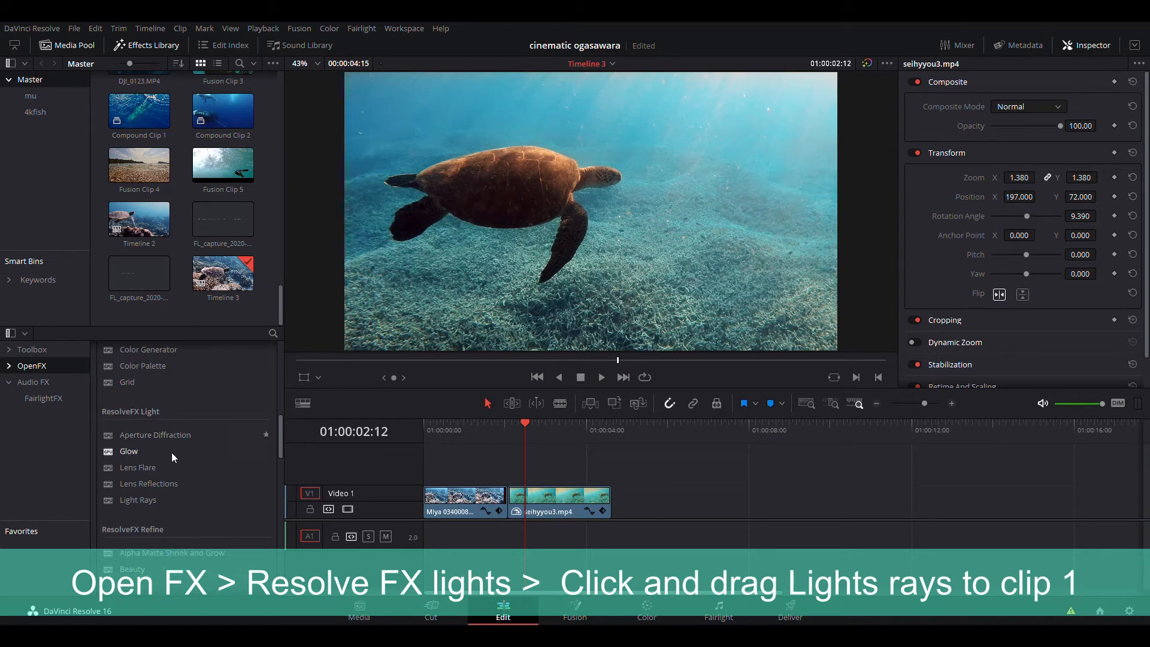
{"action": "left_click_drag", "start_coordinate": [146, 501], "coordinate": [448, 513]}
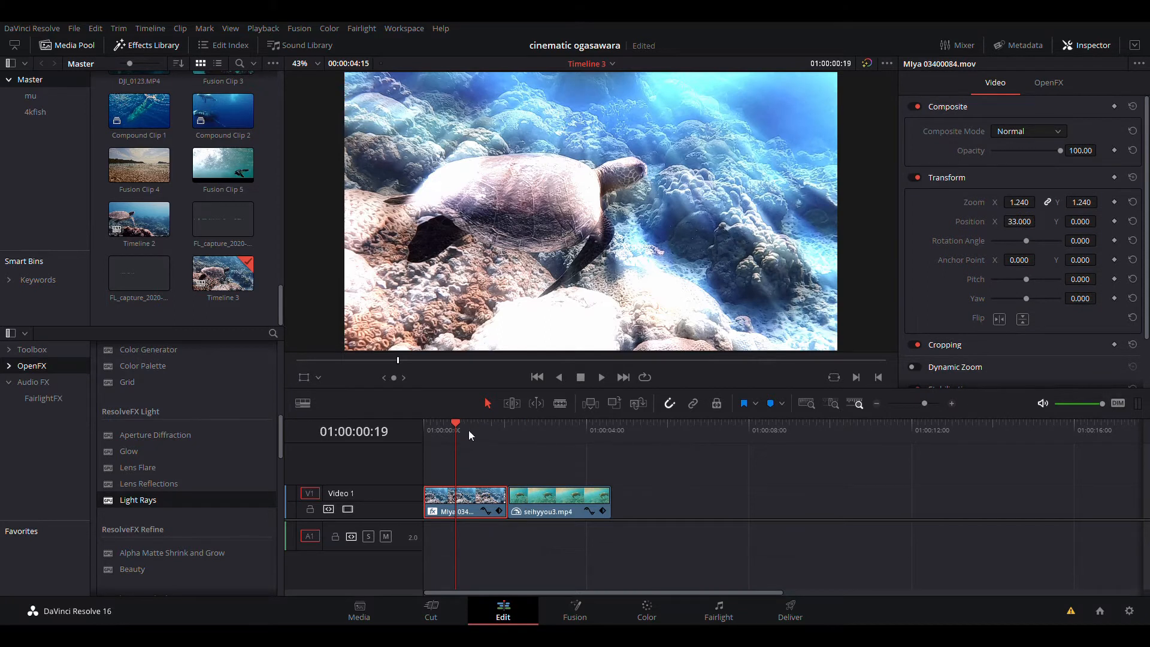
- Open the clip's Light Rays settings and test the Source Threshold at 1.000 and then 0.000
{"action": "left_click_drag", "start_coordinate": [457, 430], "coordinate": [451, 461]}
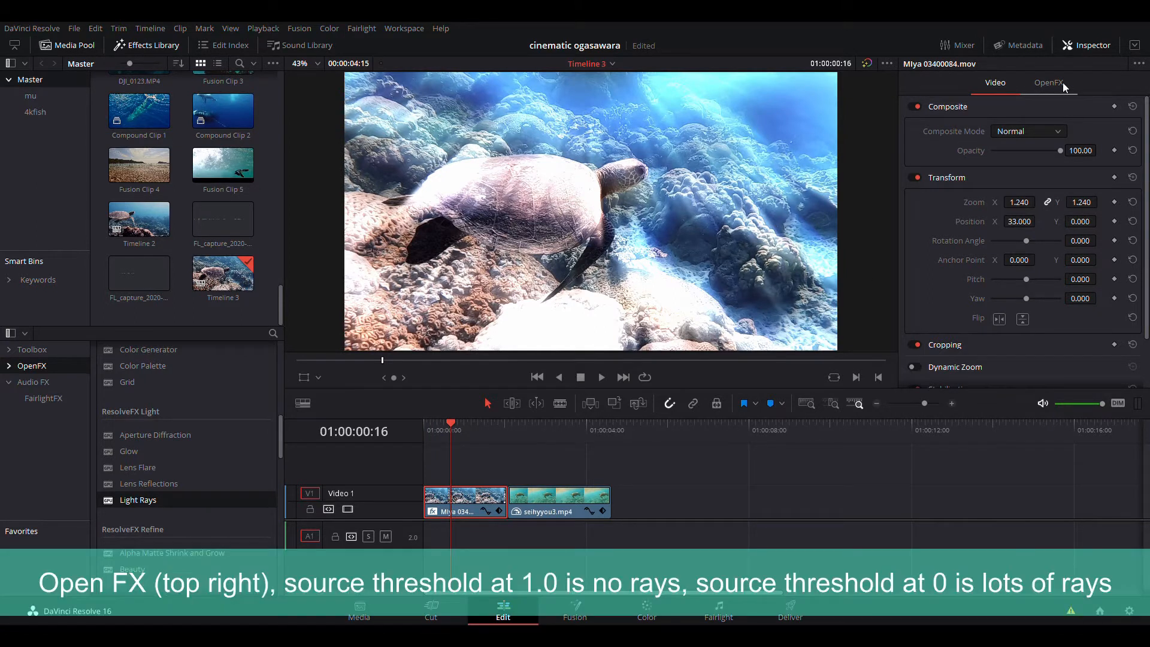
{"action": "left_click", "coordinate": [1063, 81]}
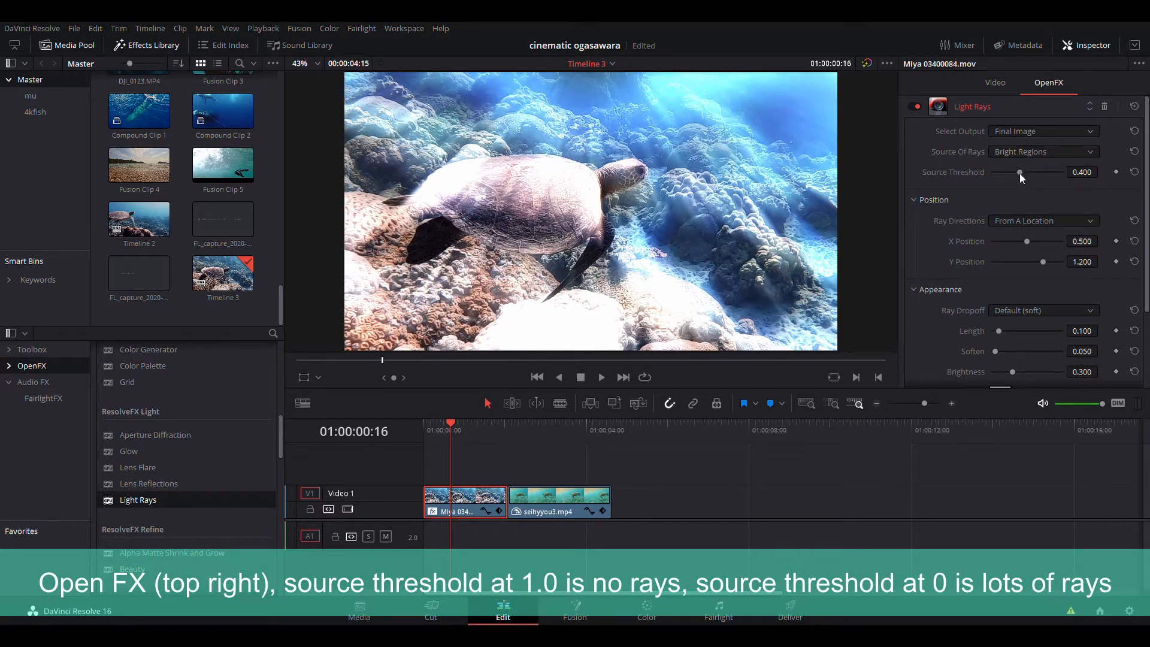
{"action": "left_click_drag", "start_coordinate": [1017, 173], "coordinate": [1078, 189]}
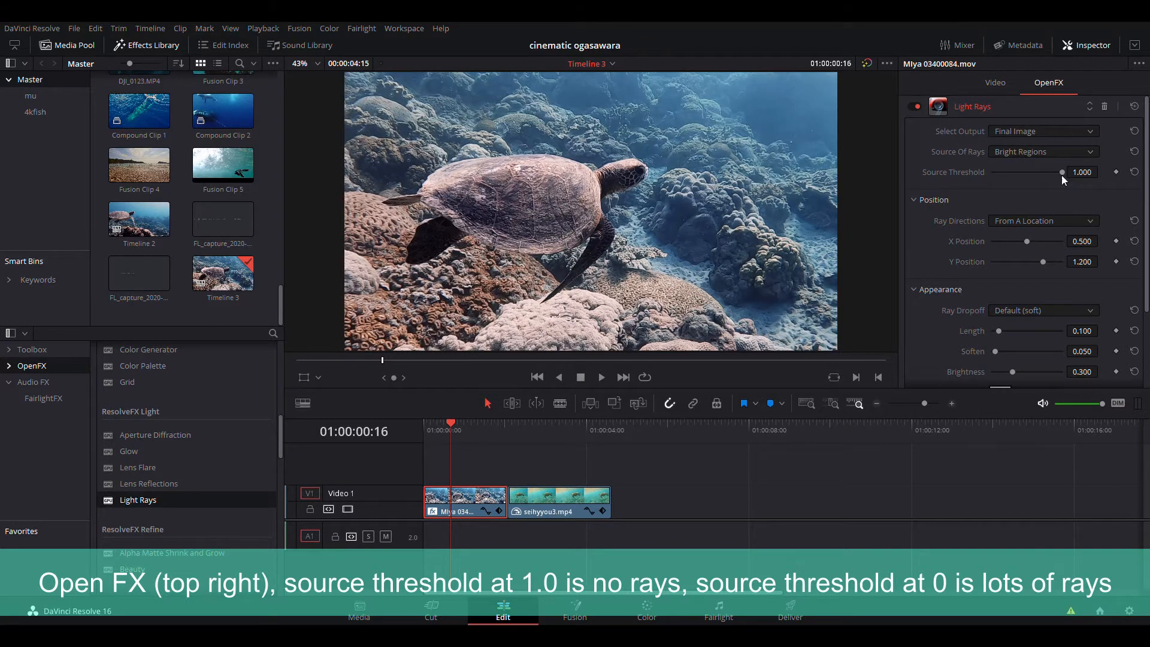
{"action": "left_click_drag", "start_coordinate": [1059, 175], "coordinate": [959, 188]}
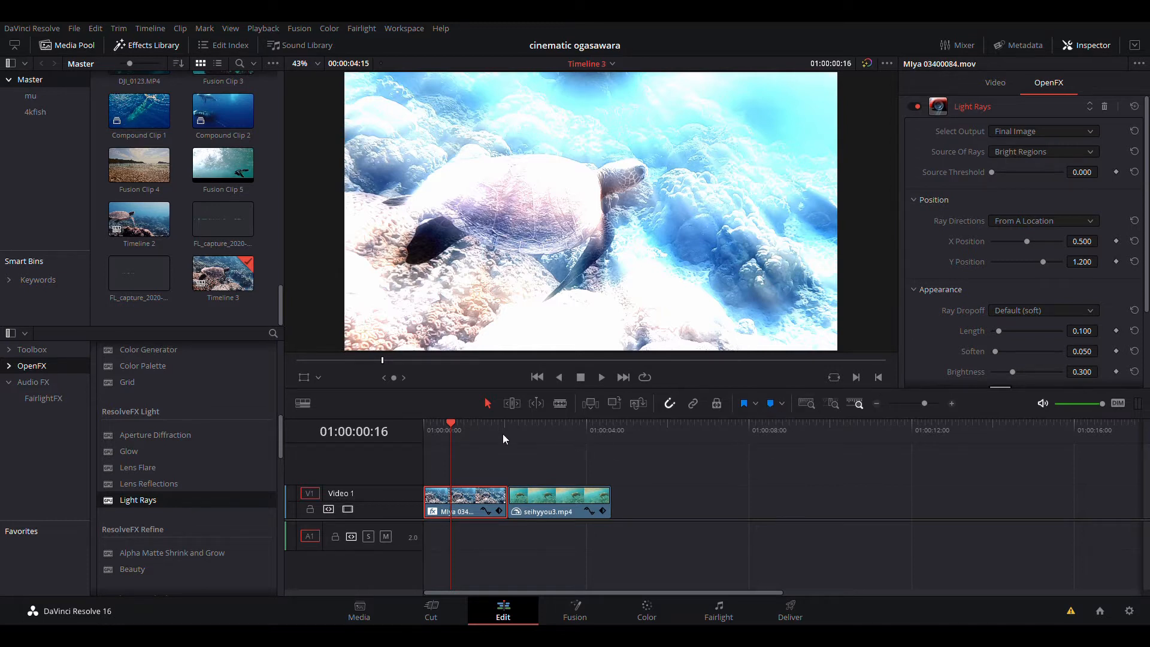
- Play back the start of the first clip to preview the light rays
{"action": "left_click_drag", "start_coordinate": [454, 426], "coordinate": [423, 430]}
{"action": "key", "text": "space"}
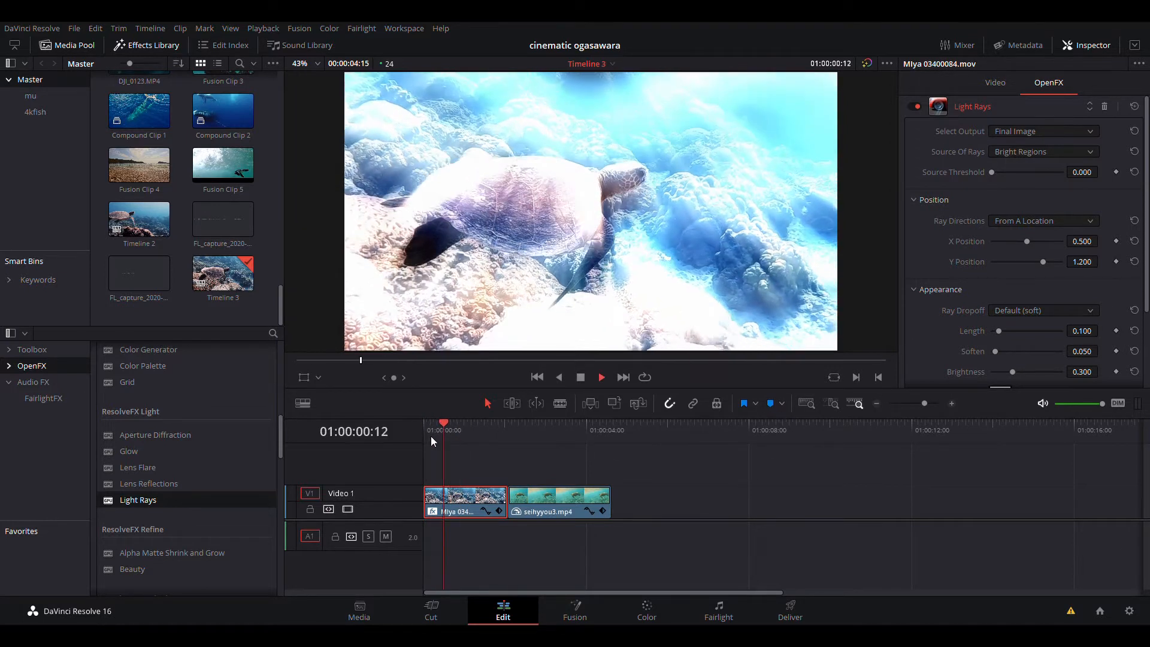
{"action": "key", "text": "space"}
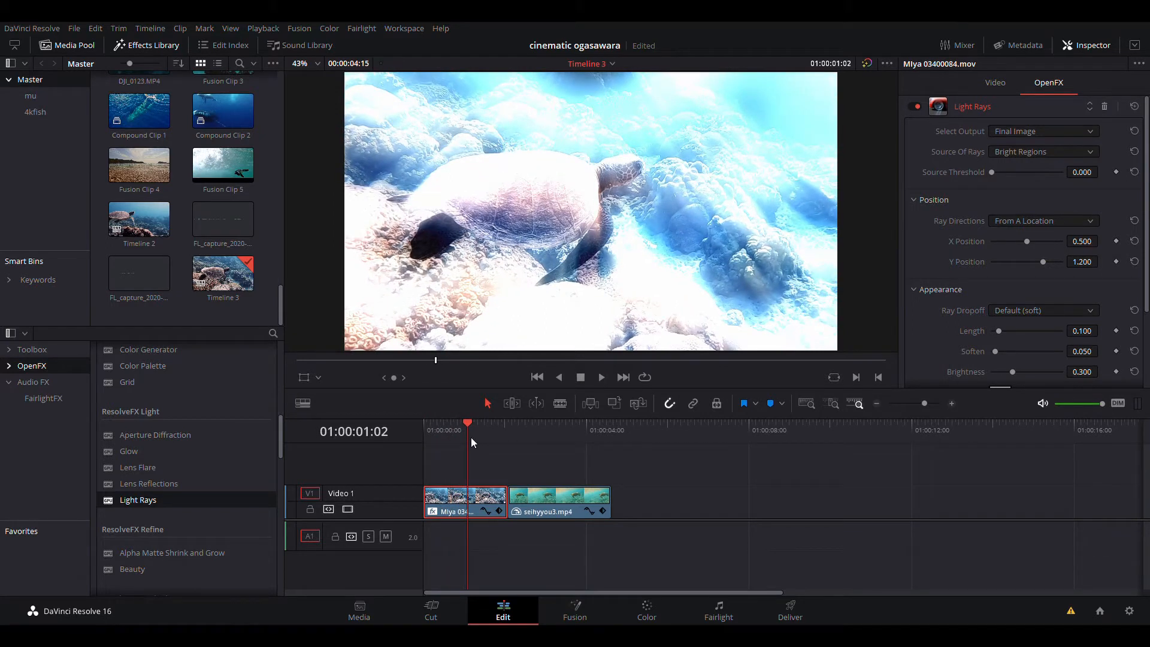
- Add a Source Threshold keyframe seven frames before the first clip's end and set it to 1.000
{"action": "left_click", "coordinate": [507, 429]}
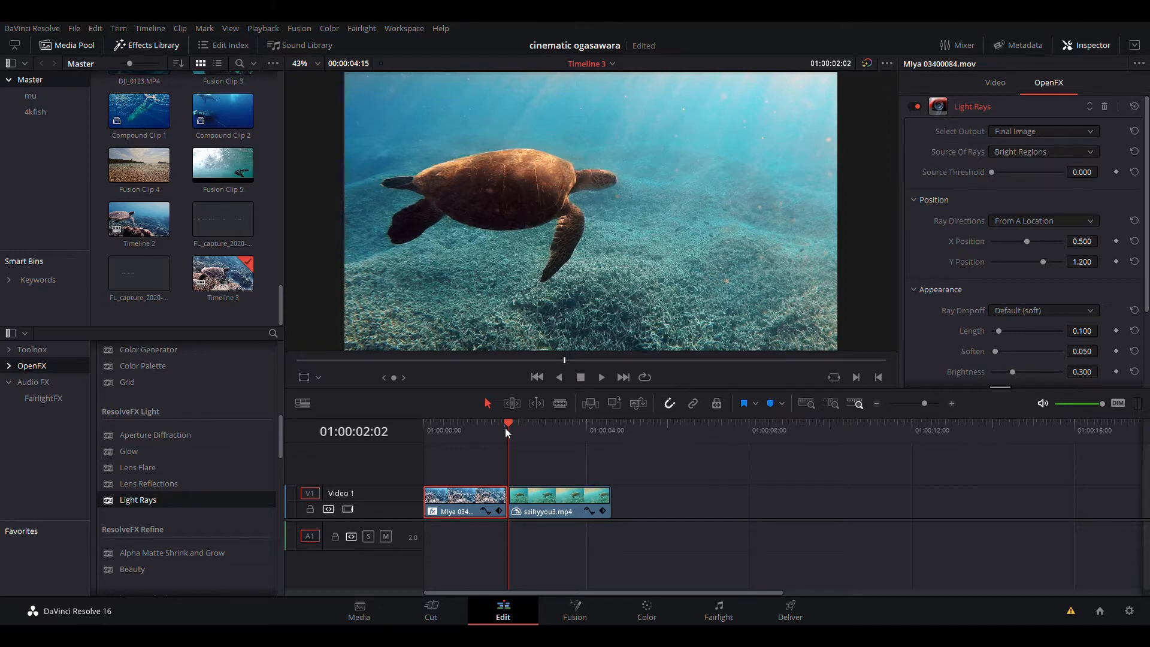
{"action": "key", "text": "Left"}
{"action": "key", "text": "Left"}
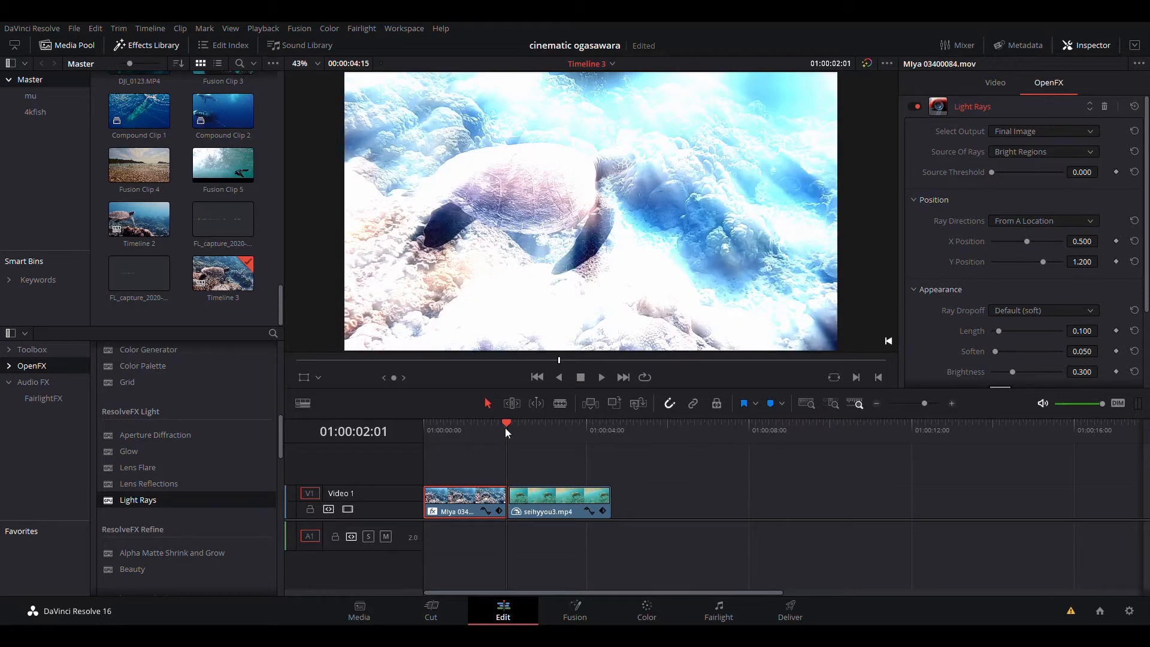
{"action": "key", "text": "Left"}
{"action": "key", "text": "Left"}
{"action": "key", "text": "Left"}
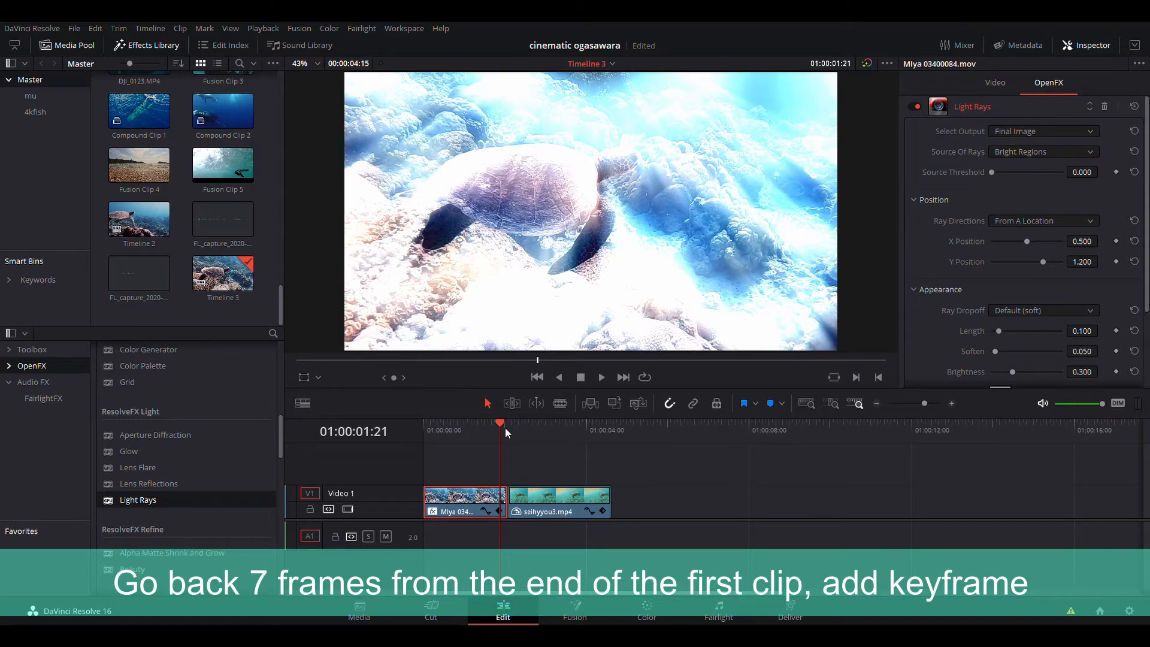
{"action": "key", "text": "Left"}
{"action": "key", "text": "Left"}
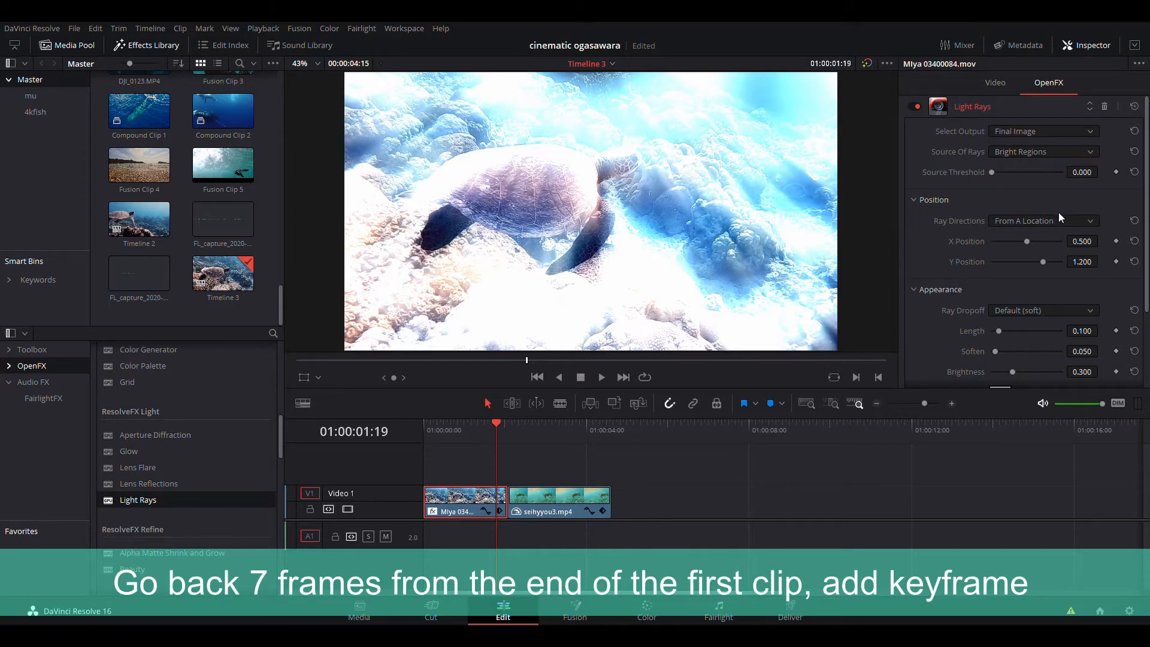
{"action": "left_click", "coordinate": [1116, 171]}
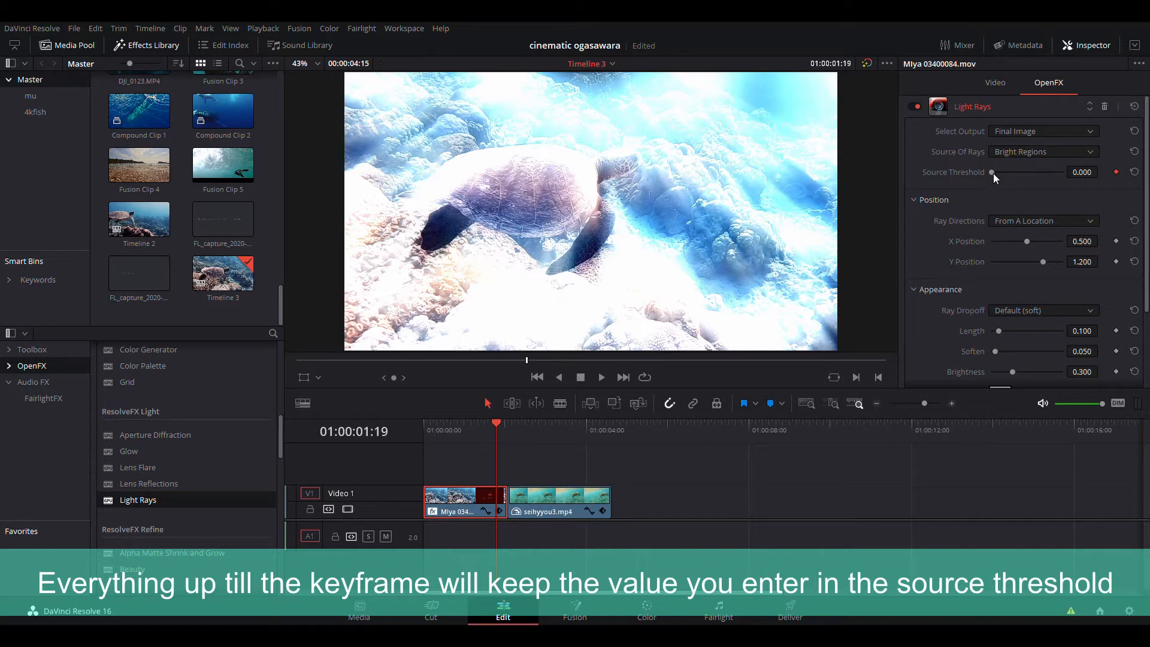
{"action": "left_click_drag", "start_coordinate": [993, 174], "coordinate": [1067, 176]}
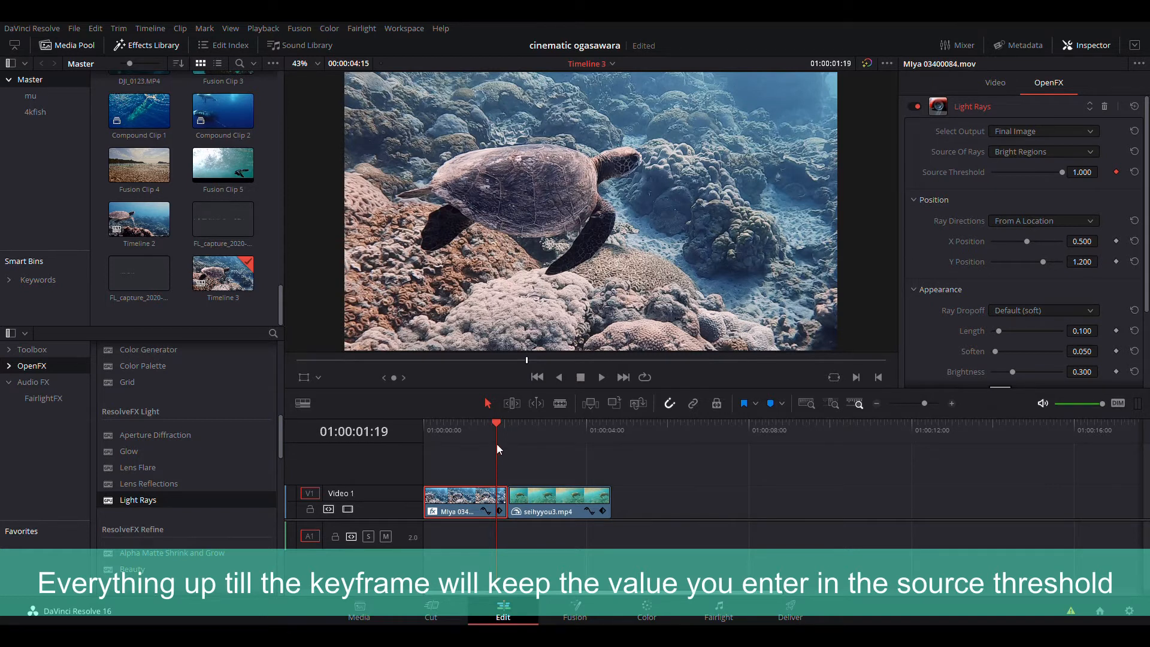
{"action": "mouse_move", "coordinate": [497, 444]}
{"action": "left_mouse_down"}
{"action": "mouse_move", "coordinate": [443, 441]}
{"action": "mouse_move", "coordinate": [496, 453]}
{"action": "left_mouse_up"}
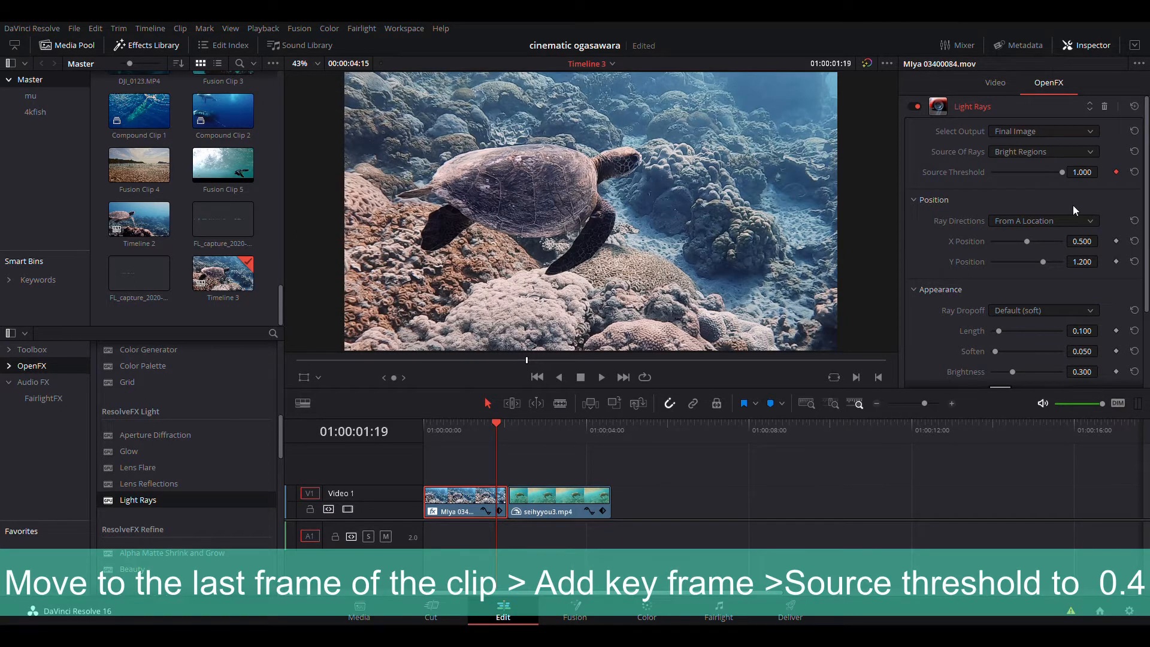
- On the first clip's last frame, set the Source Threshold to 0.415 and save the project
{"action": "key", "text": "Right"}
{"action": "key", "text": "Right"}
{"action": "key", "text": "Right"}
{"action": "key", "text": "Right"}
{"action": "key", "text": "Right"}
{"action": "key", "text": "Right"}
{"action": "key", "text": "Right"}
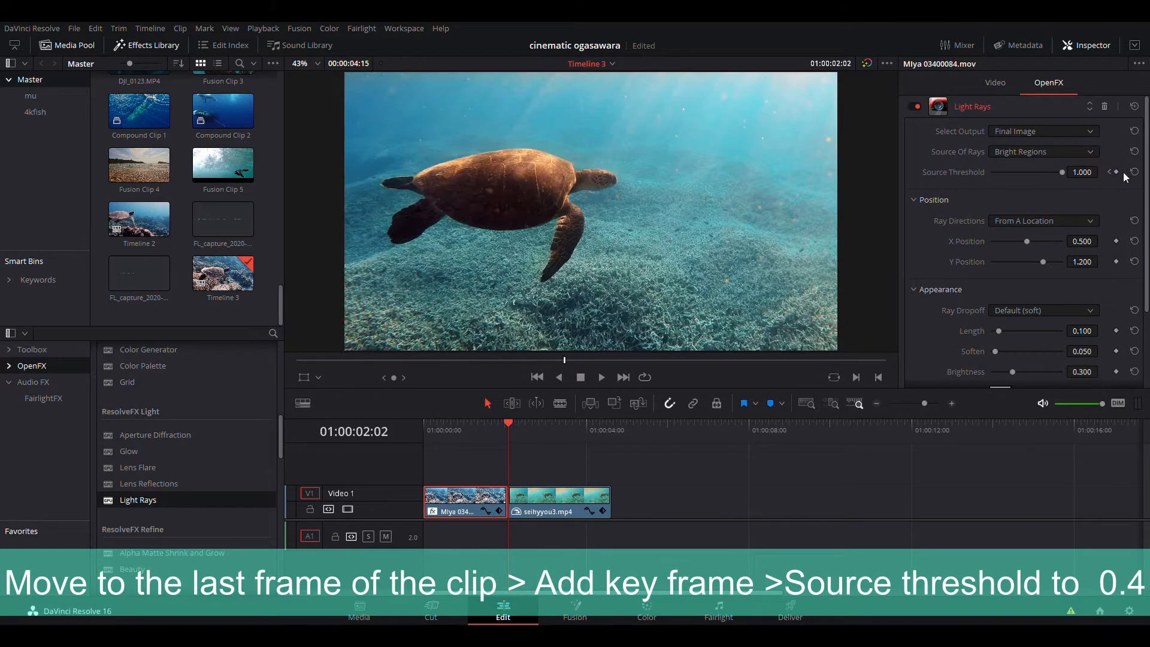
{"action": "key", "text": "Left"}
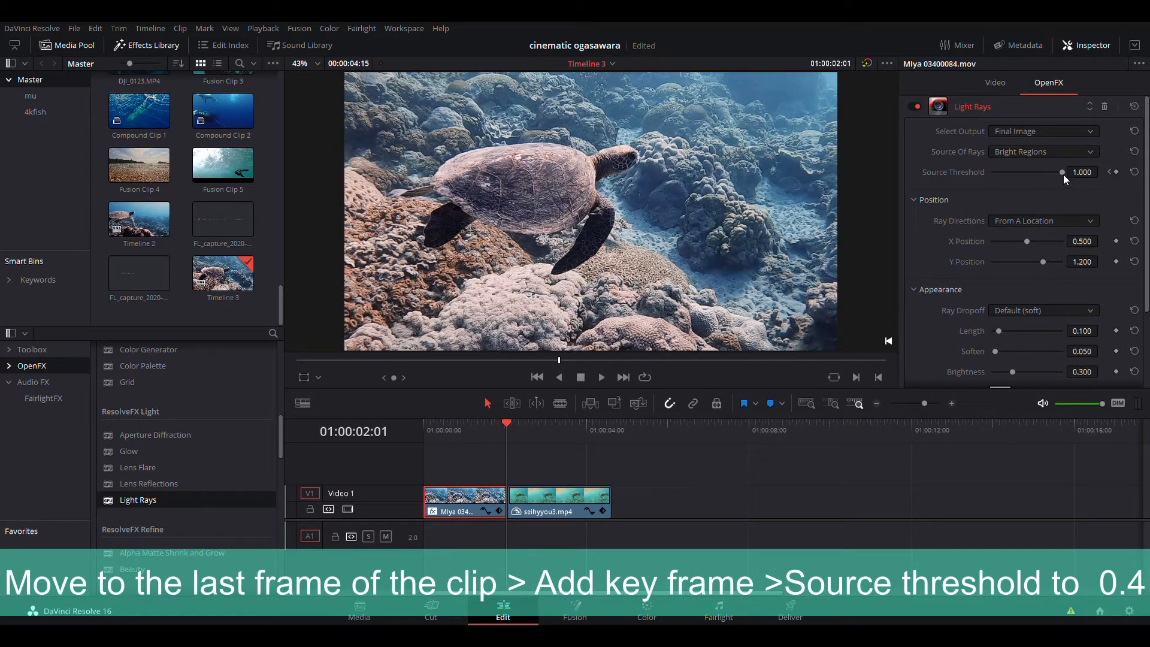
{"action": "left_click_drag", "start_coordinate": [1064, 175], "coordinate": [1021, 183]}
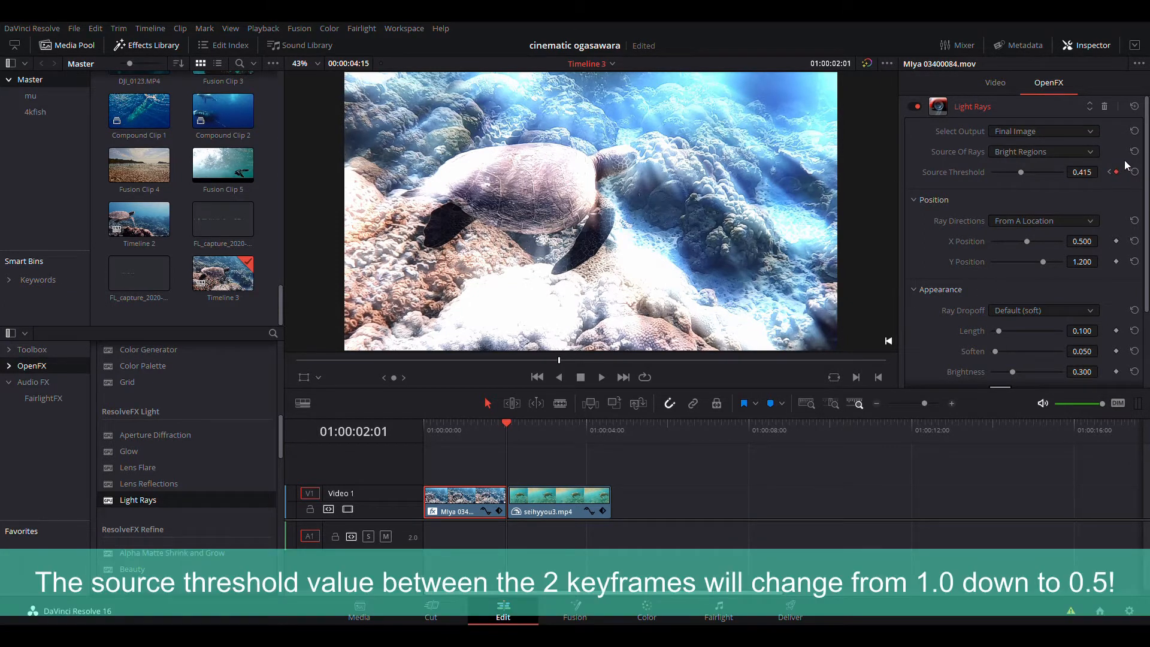
{"action": "key", "text": "ctrl+s"}
- Step frame by frame across the end of the first clip to review the animated threshold
{"action": "key", "text": "Left"}
{"action": "key", "text": "Left"}
{"action": "key", "text": "Left"}
{"action": "key", "text": "Left"}
{"action": "key", "text": "Left"}
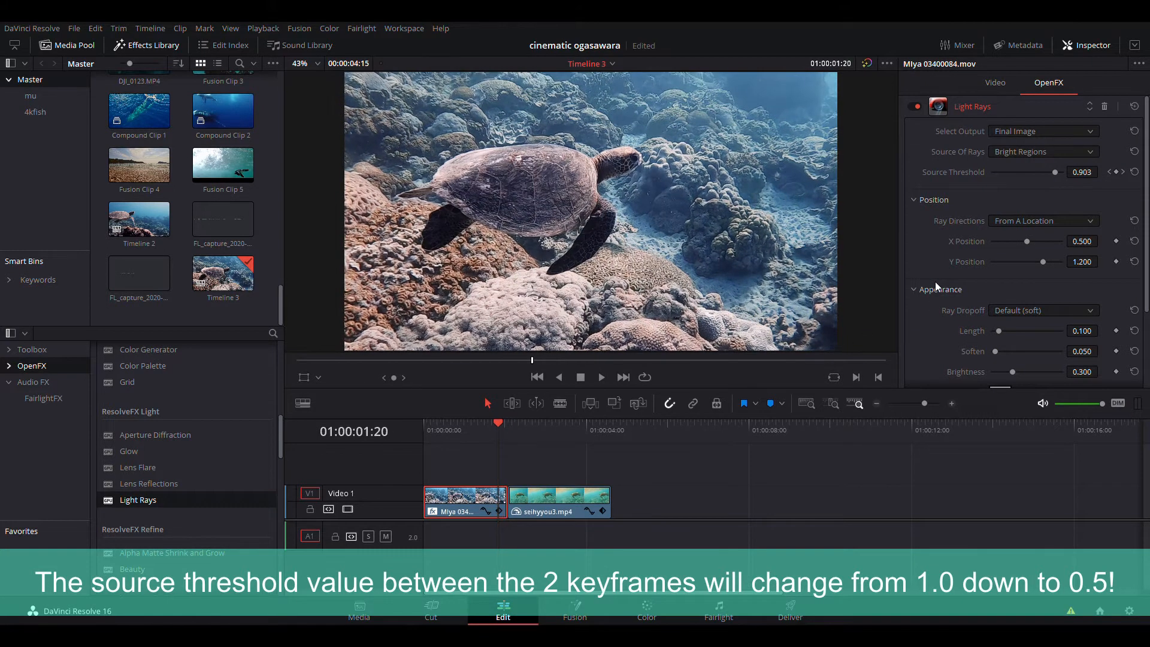
{"action": "key", "text": "Left"}
{"action": "key", "text": "Left"}
{"action": "key", "text": "Left"}
{"action": "key", "text": "Left"}
{"action": "key", "text": "Left"}
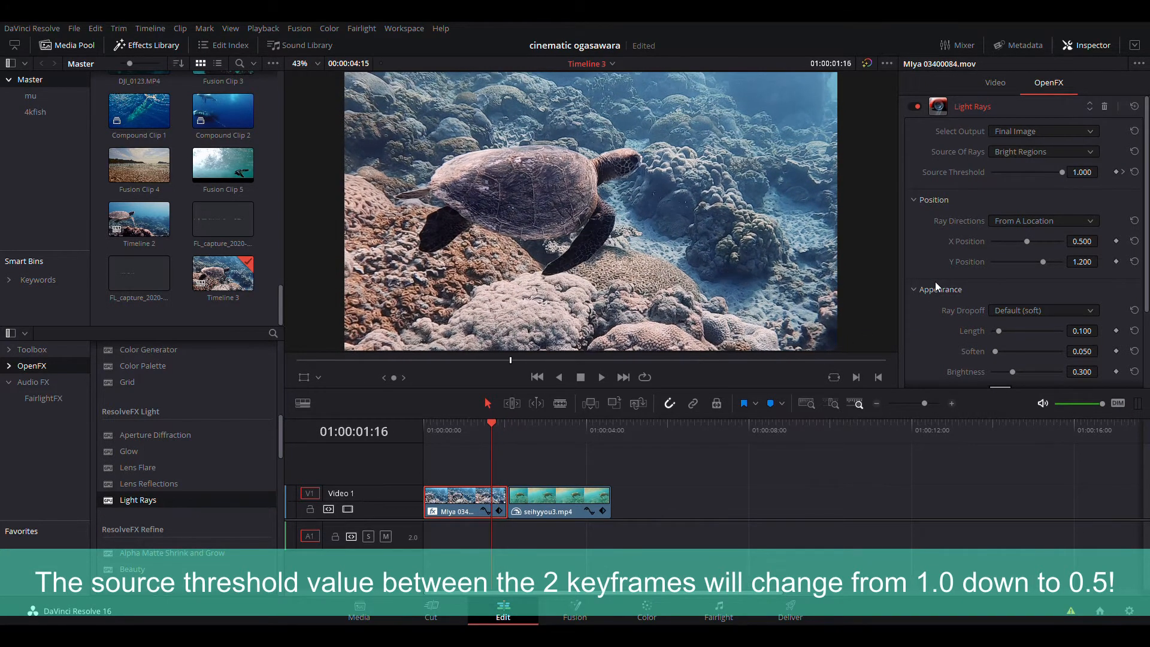
{"action": "key", "text": "Left"}
{"action": "key", "text": "Left"}
{"action": "key", "text": "Left"}
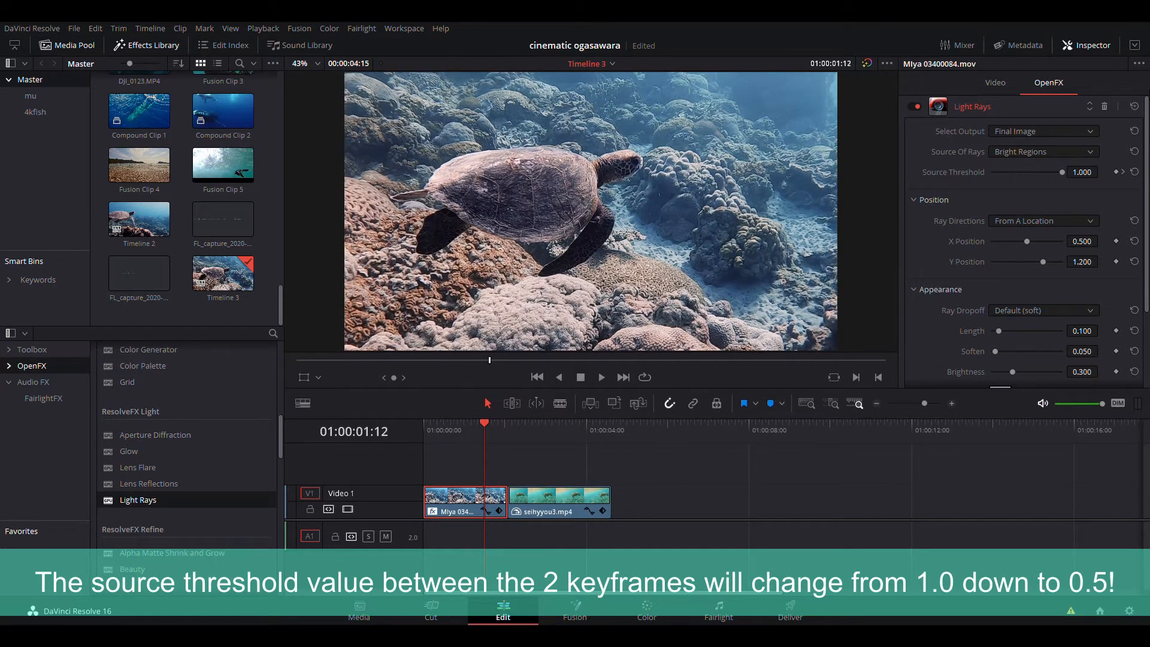
{"action": "key", "text": "Right"}
{"action": "key", "text": "Right"}
{"action": "key", "text": "Right"}
{"action": "key", "text": "Right"}
{"action": "key", "text": "Right"}
{"action": "key", "text": "Right"}
{"action": "key", "text": "Right"}
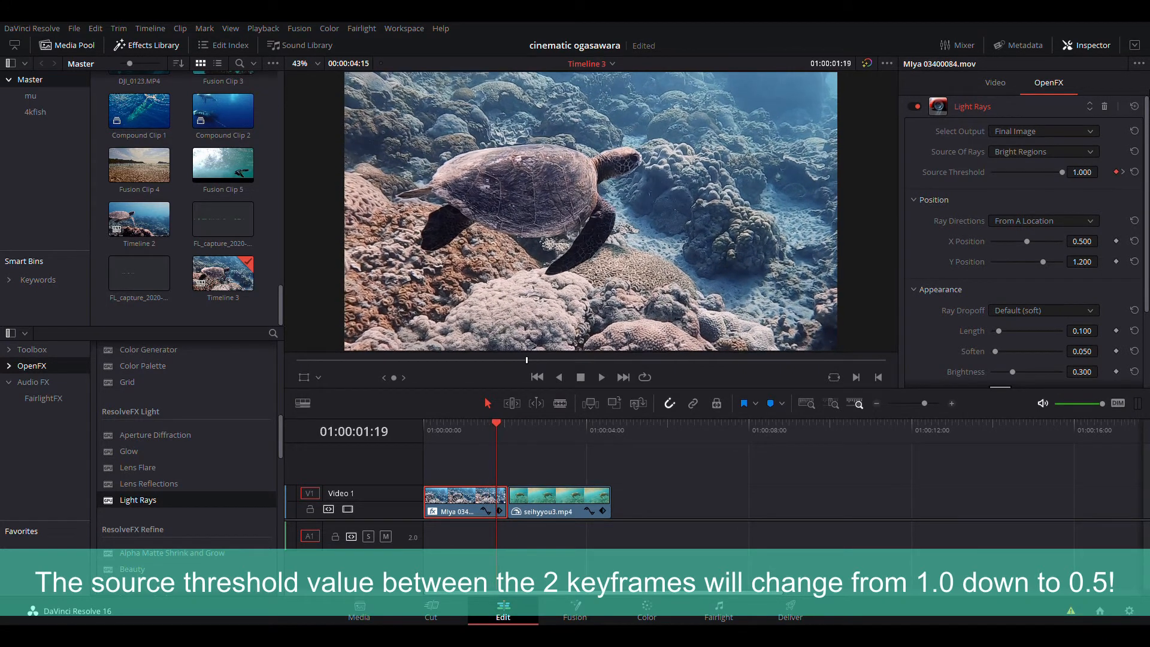
{"action": "key", "text": "Right"}
{"action": "key", "text": "Right"}
{"action": "key", "text": "Right"}
{"action": "key", "text": "Right"}
{"action": "key", "text": "Right"}
{"action": "key", "text": "Right"}
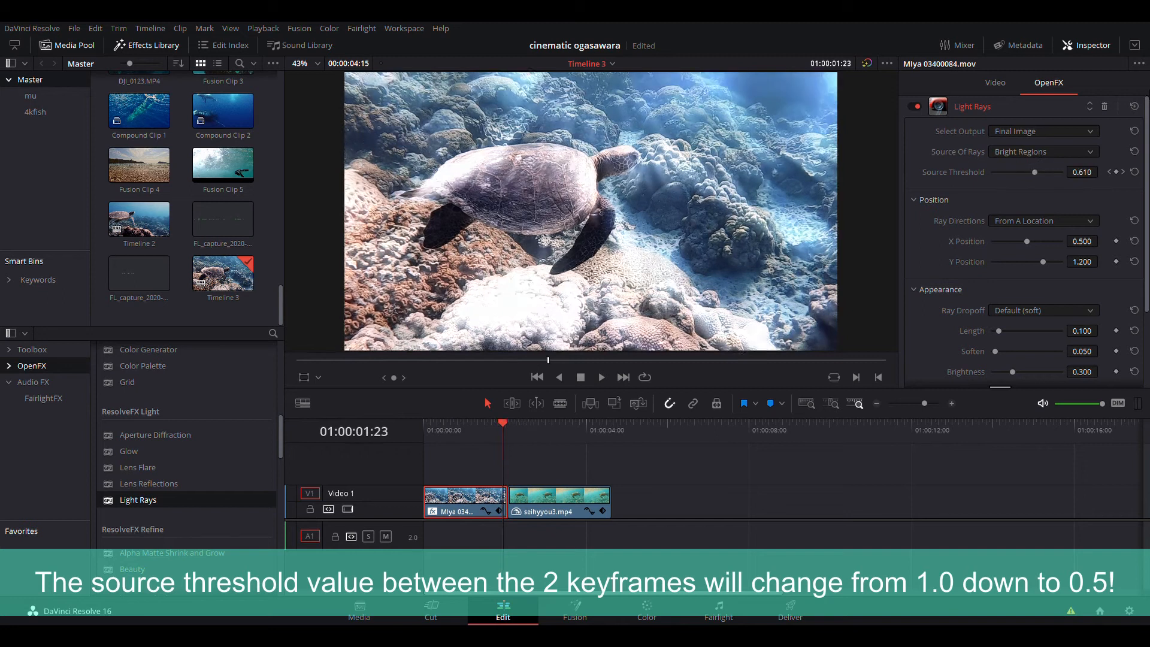
{"action": "key", "text": "Right"}
{"action": "key", "text": "Left"}
{"action": "key", "text": "Left"}
{"action": "key", "text": "Left"}
{"action": "key", "text": "Left"}
{"action": "key", "text": "Right"}
{"action": "key", "text": "Down"}
{"action": "key", "text": "Left"}
{"action": "key", "text": "Left"}
{"action": "key", "text": "Left"}
{"action": "key", "text": "Left"}
{"action": "key", "text": "Left"}
{"action": "key", "text": "Left"}
{"action": "key", "text": "Left"}
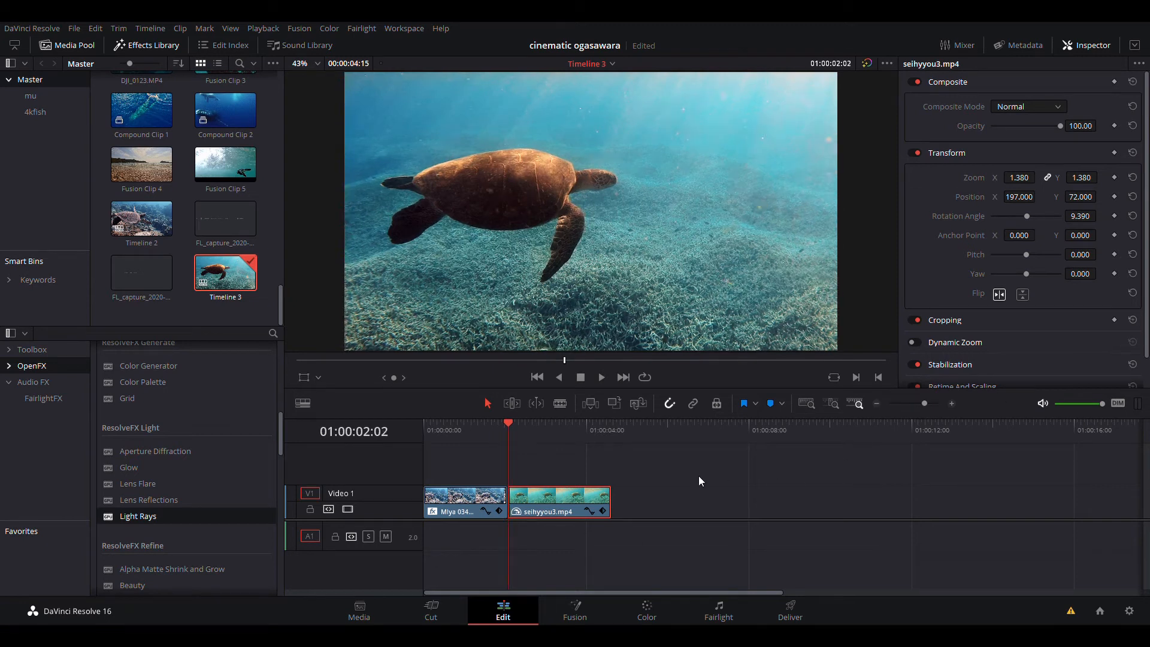
{"action": "key", "text": "space"}
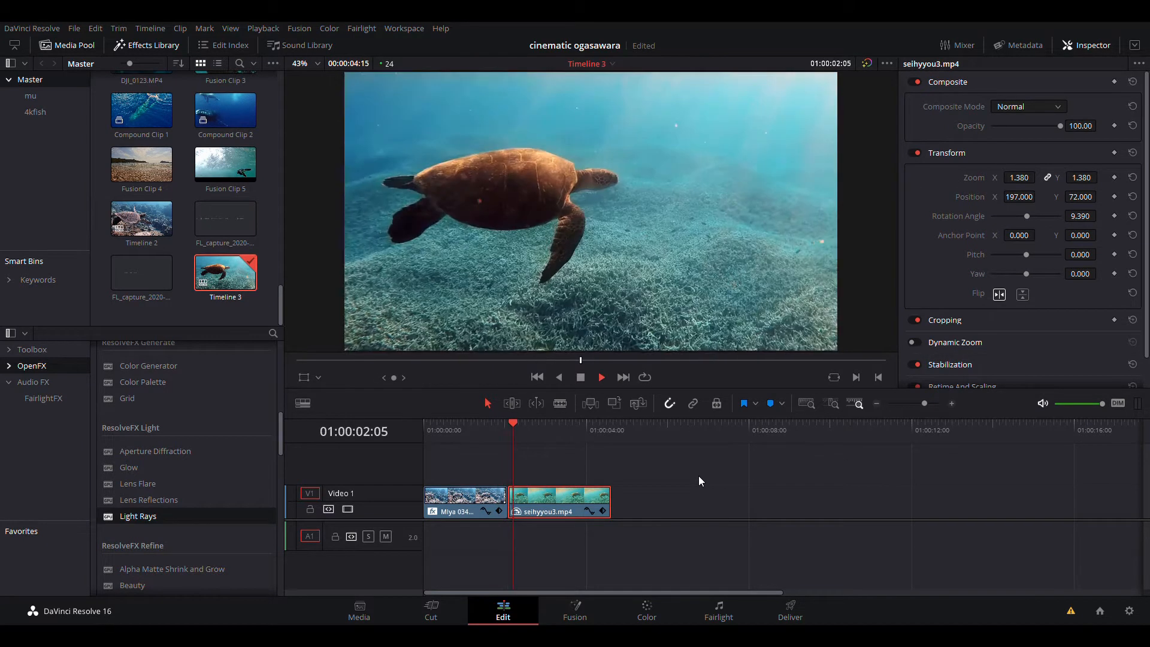
{"action": "key", "text": "space"}
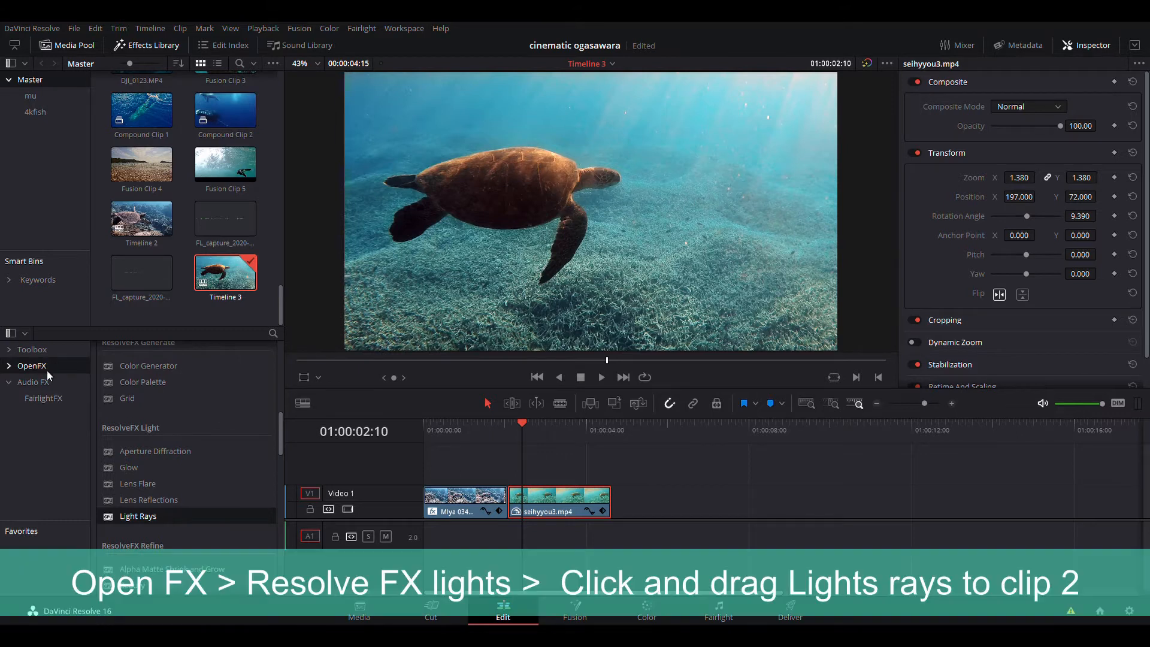
- Apply the Light Rays effect from the ResolveFX Light group to the second turtle clip on the timeline
{"action": "scroll", "coordinate": [160, 427], "scroll_direction": "down", "scroll_amount": 2}
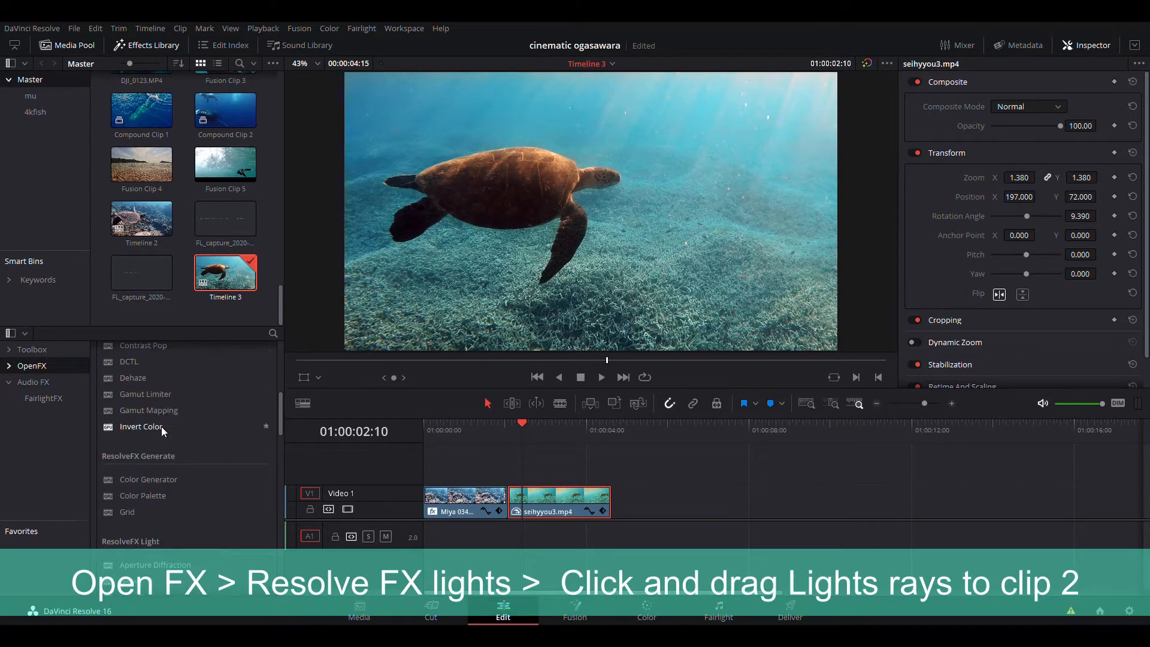
{"action": "left_click_drag", "start_coordinate": [148, 477], "coordinate": [562, 509]}
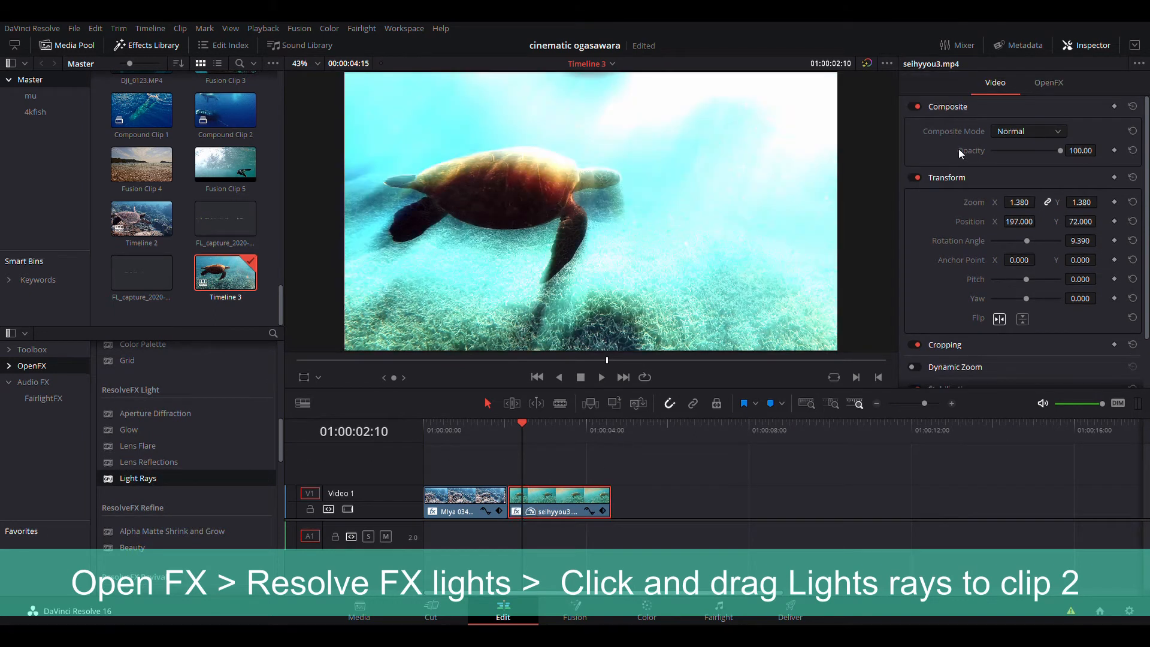
- Set the second clip's Light Rays Source Threshold to 1.000 and keyframe it seven frames after the clip's start
{"action": "left_click", "coordinate": [1049, 82]}
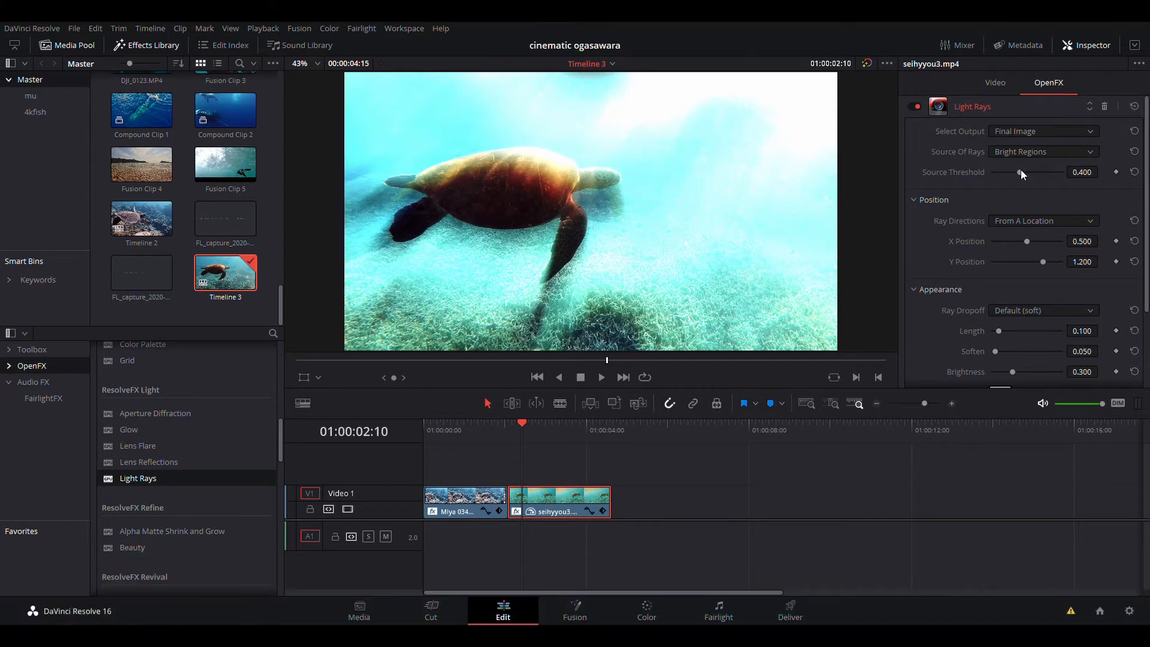
{"action": "left_click_drag", "start_coordinate": [1021, 171], "coordinate": [1095, 190]}
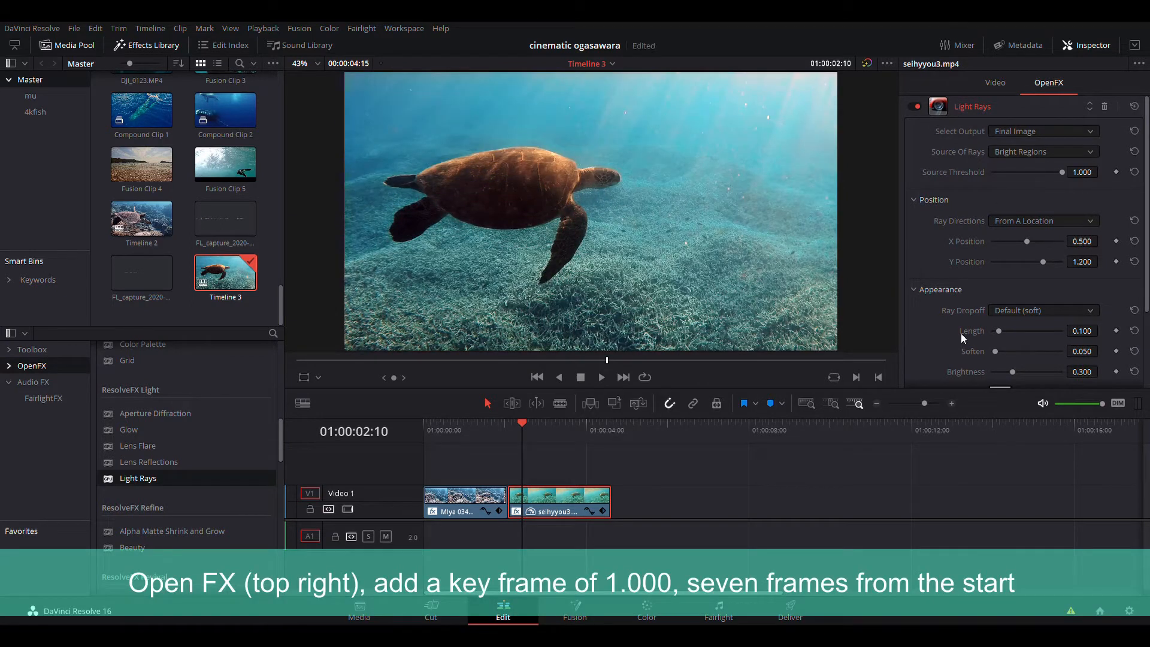
{"action": "key", "text": "Right"}
{"action": "key", "text": "Right"}
{"action": "key", "text": "Right"}
{"action": "key", "text": "Left"}
{"action": "key", "text": "Left"}
{"action": "key", "text": "Left"}
{"action": "key", "text": "Left"}
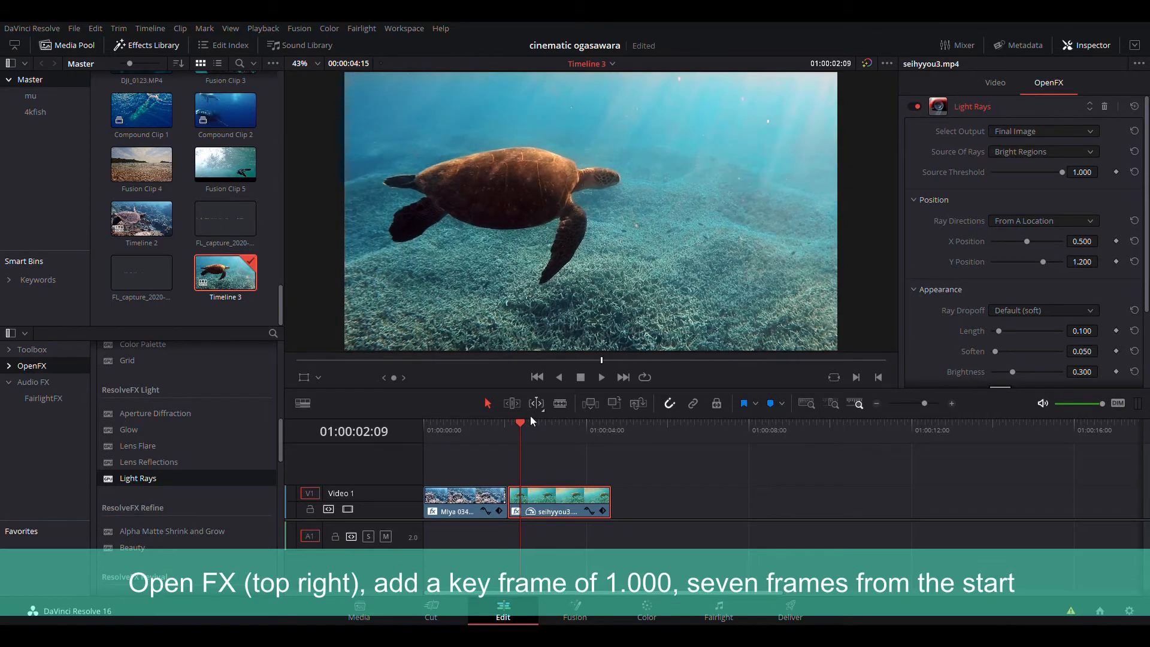
{"action": "left_click", "coordinate": [541, 445]}
{"action": "left_click", "coordinate": [513, 437]}
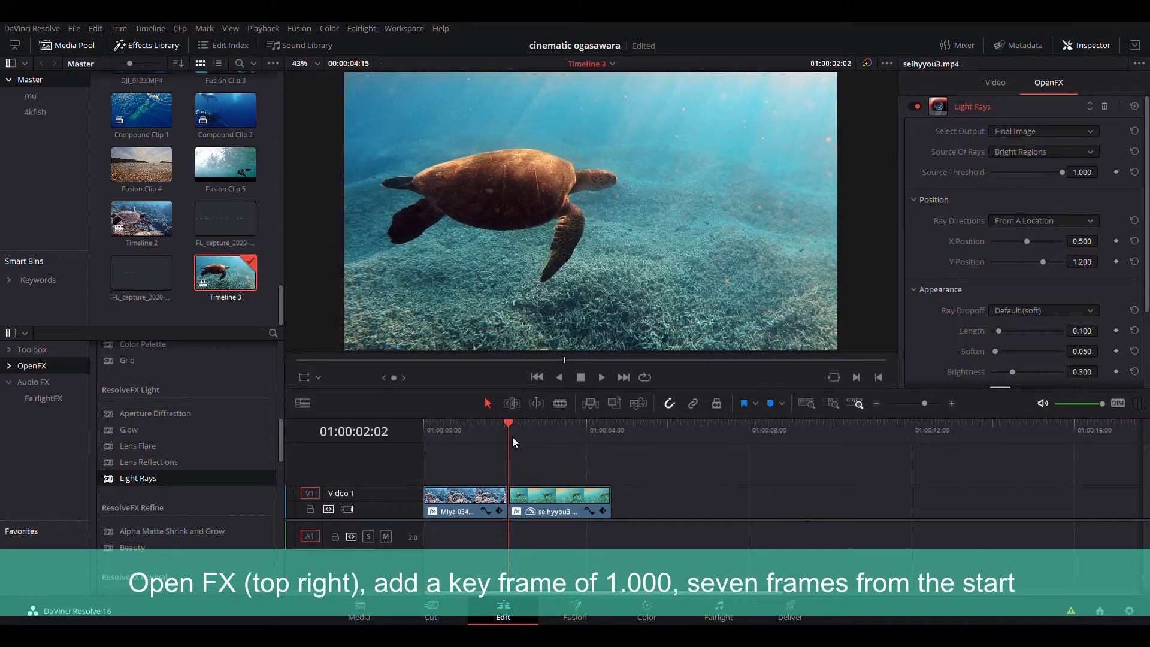
{"action": "key", "text": "Right"}
{"action": "key", "text": "Right"}
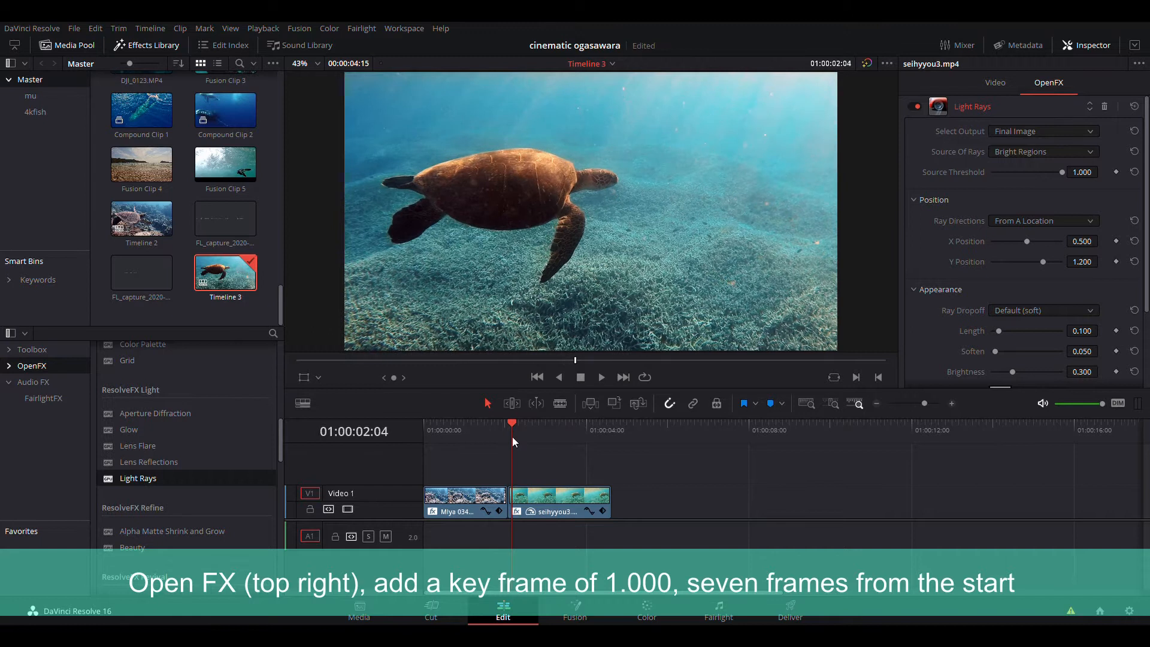
{"action": "key", "text": "Right"}
{"action": "key", "text": "Right"}
{"action": "key", "text": "Right"}
{"action": "key", "text": "Right"}
{"action": "key", "text": "Right"}
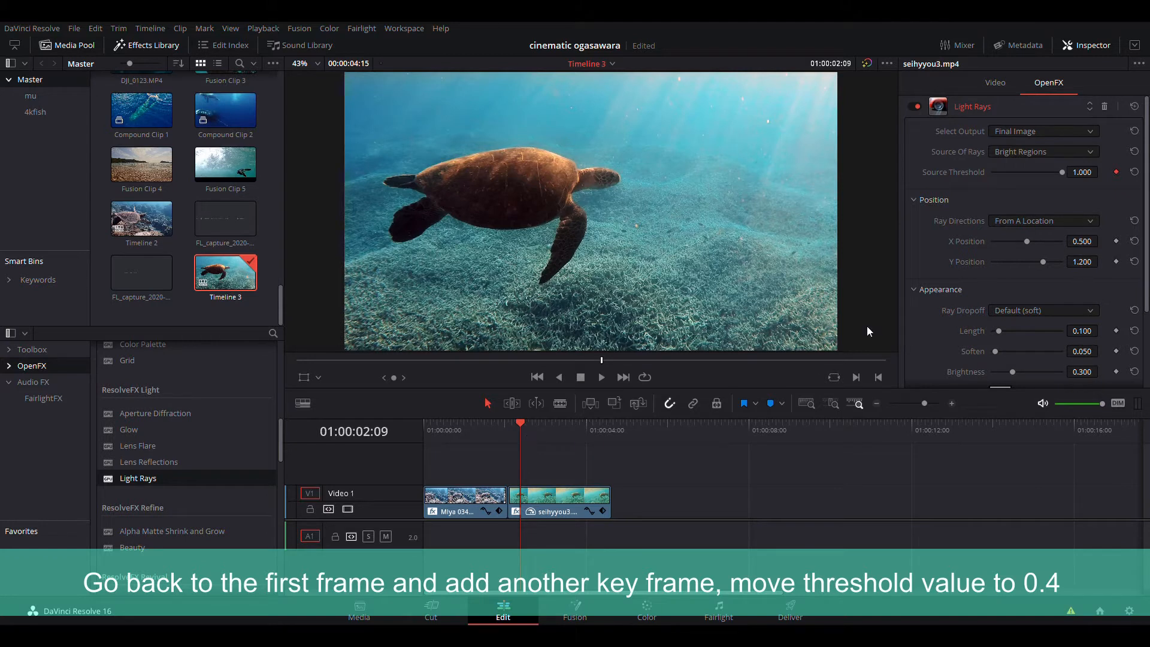
- On the second clip's first frame, add a Source Threshold keyframe and set it to about 0.481
{"action": "key", "text": "Left"}
{"action": "key", "text": "Left"}
{"action": "key", "text": "Left"}
{"action": "key", "text": "Left"}
{"action": "key", "text": "Left"}
{"action": "key", "text": "Left"}
{"action": "key", "text": "Left"}
{"action": "key", "text": "Left"}
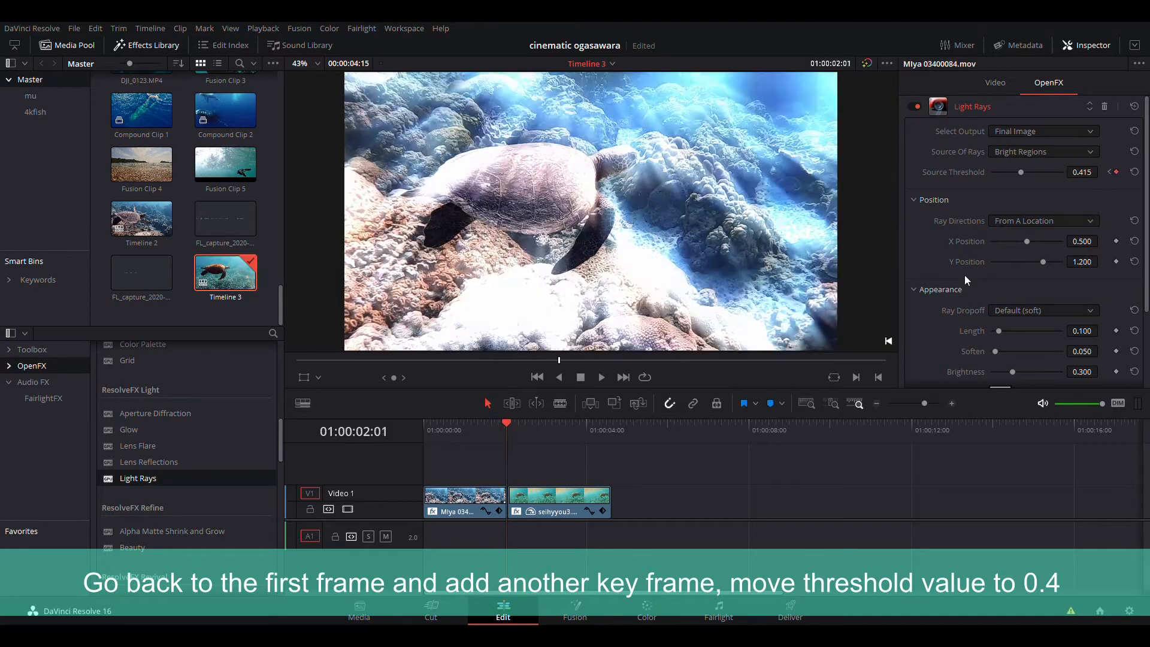
{"action": "key", "text": "Right"}
{"action": "key", "text": "Right"}
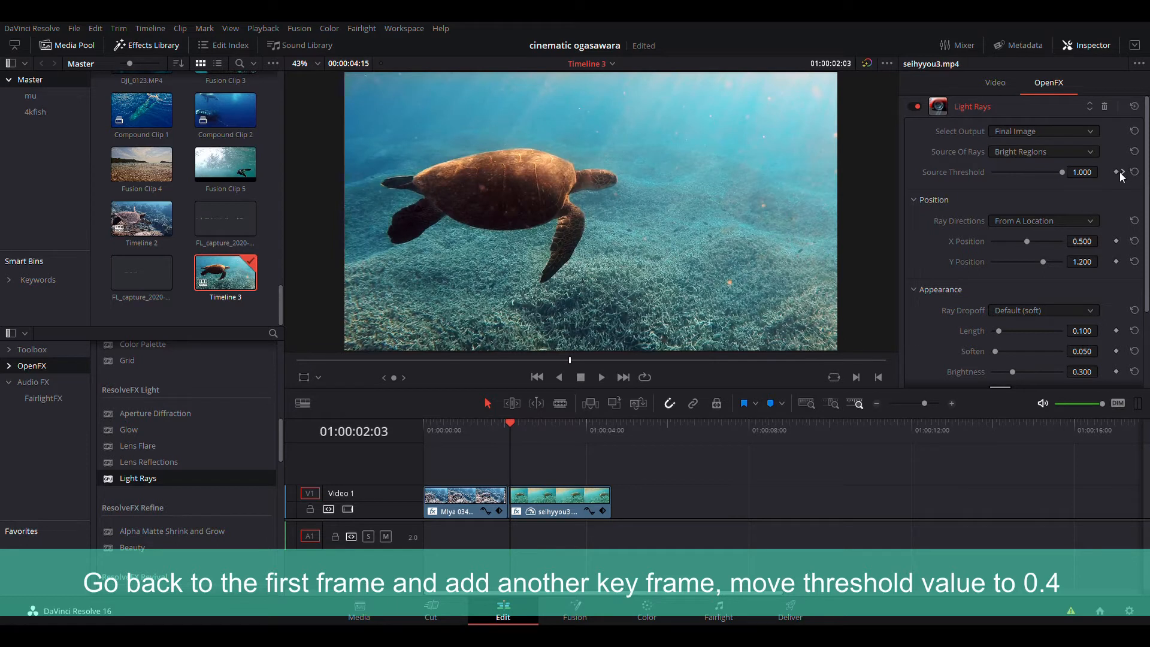
{"action": "left_click", "coordinate": [1117, 172]}
{"action": "left_click_drag", "start_coordinate": [1090, 174], "coordinate": [1054, 174]}
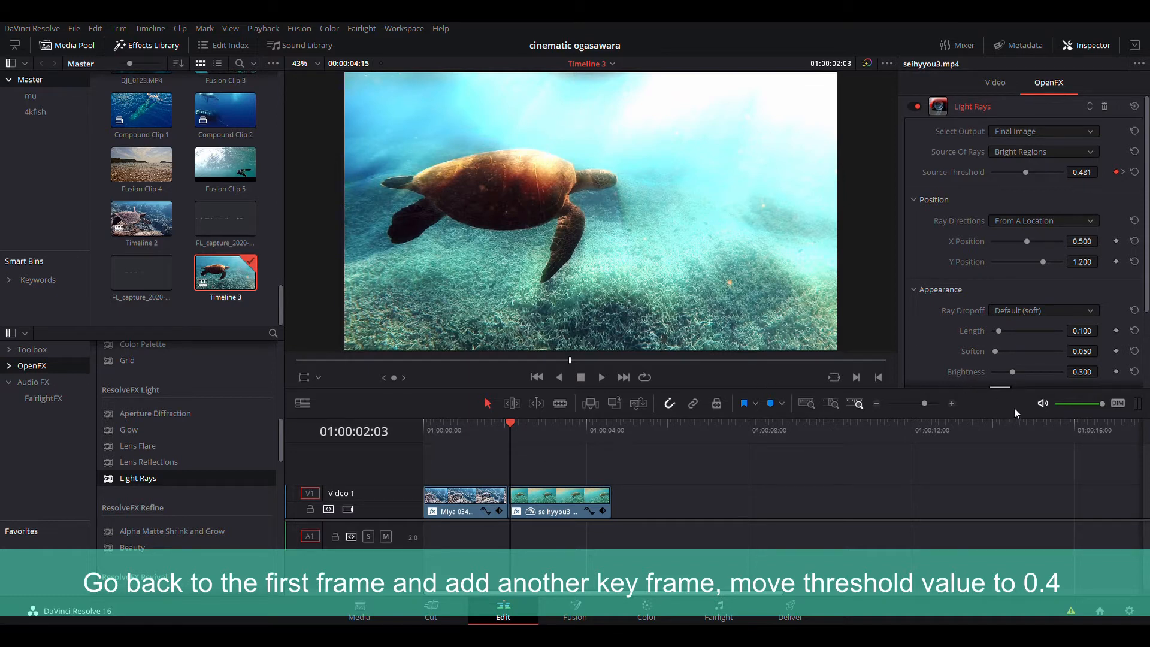
- Play back across the cut between the two turtle clips to preview the animated light rays
{"action": "left_click", "coordinate": [492, 430]}
{"action": "key", "text": "space"}
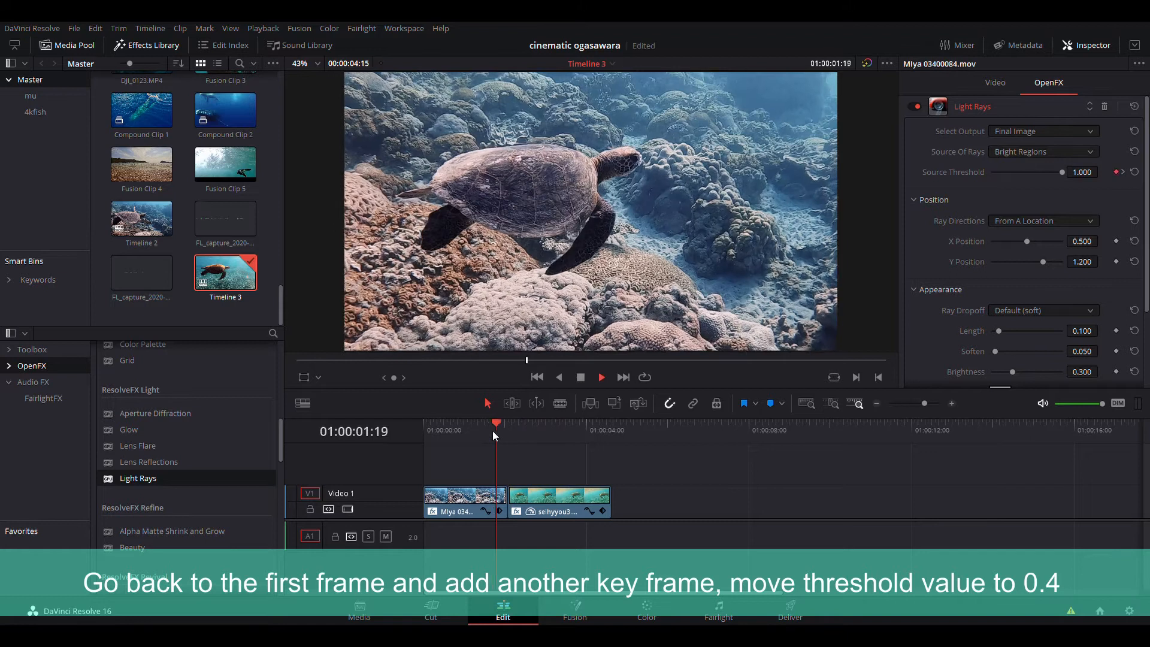
{"action": "left_click", "coordinate": [487, 430]}
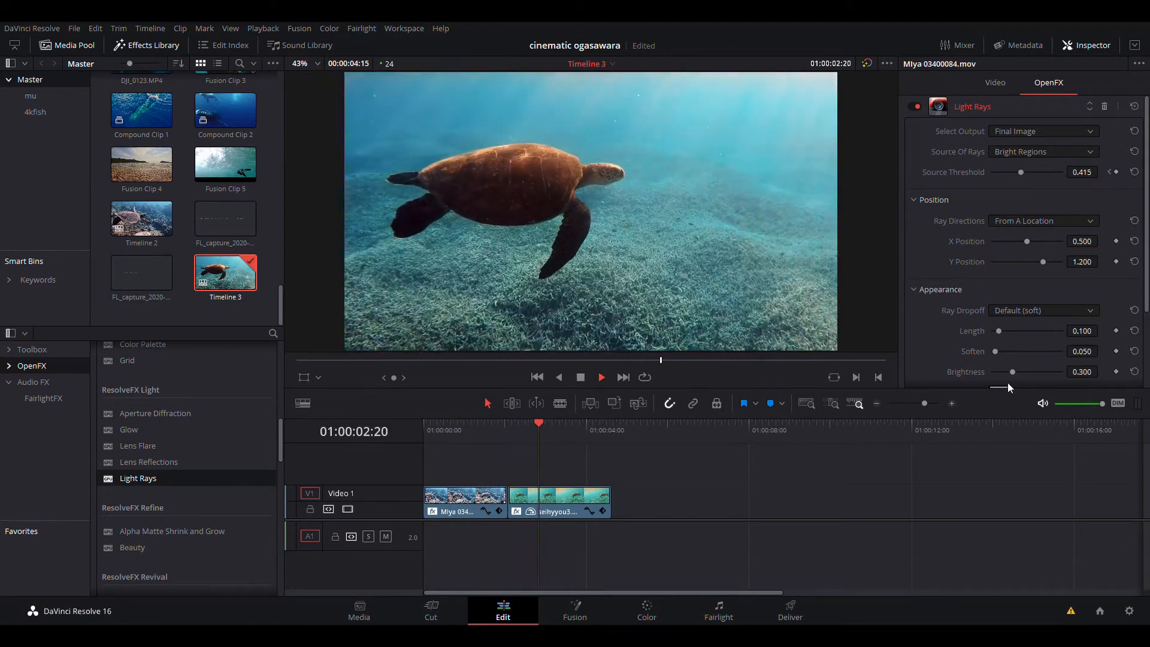
{"action": "key", "text": "space"}
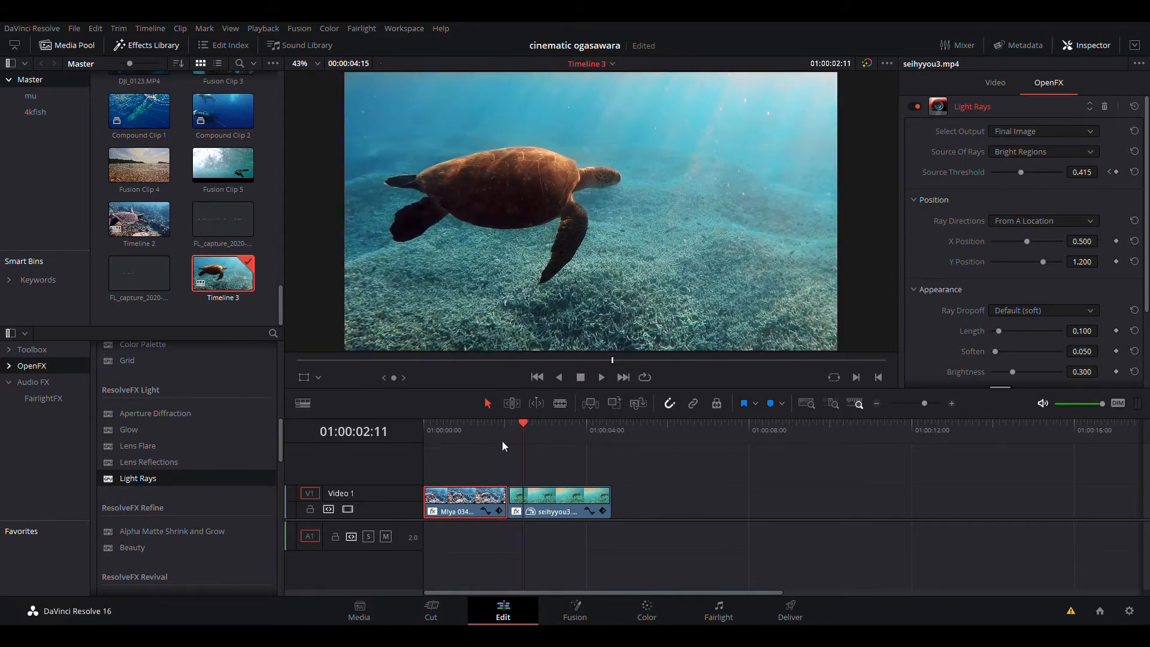
{"action": "key", "text": "Up"}
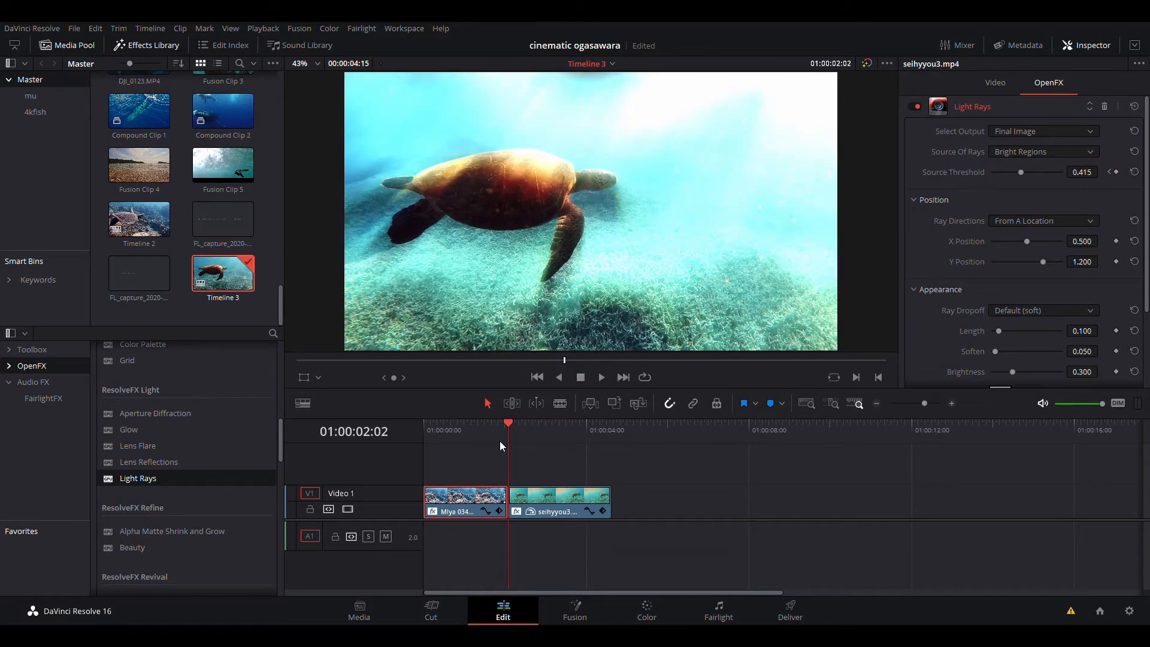
{"action": "left_click", "coordinate": [491, 437]}
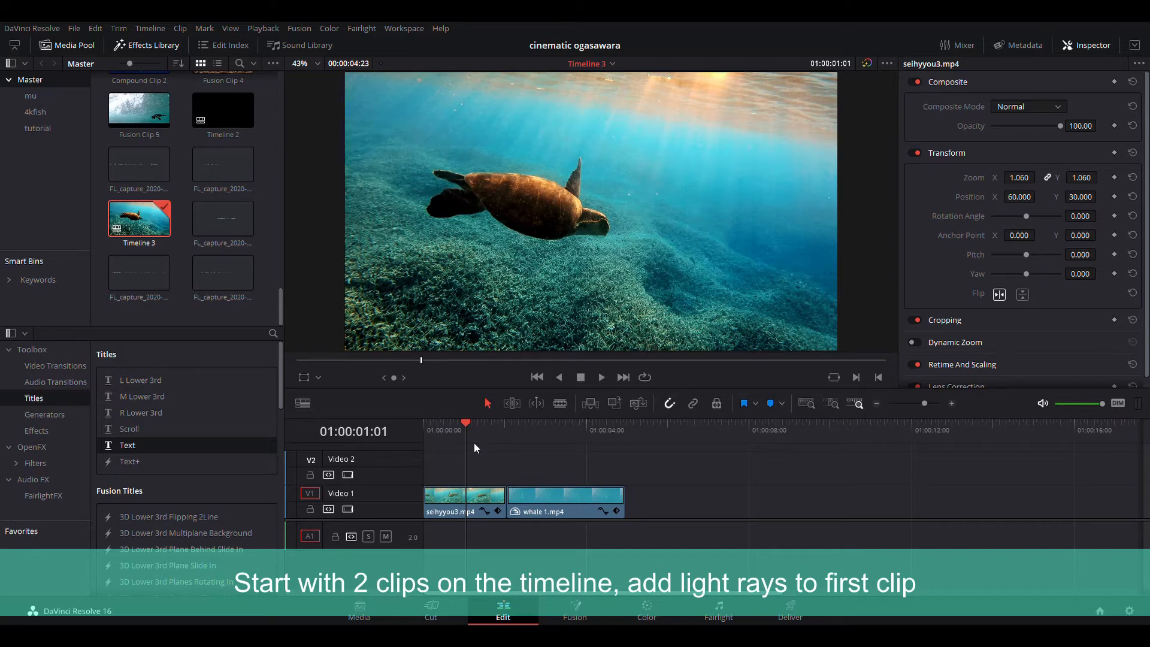
- Play back the new timeline with the turtle and whale clips
{"action": "key", "text": "space"}
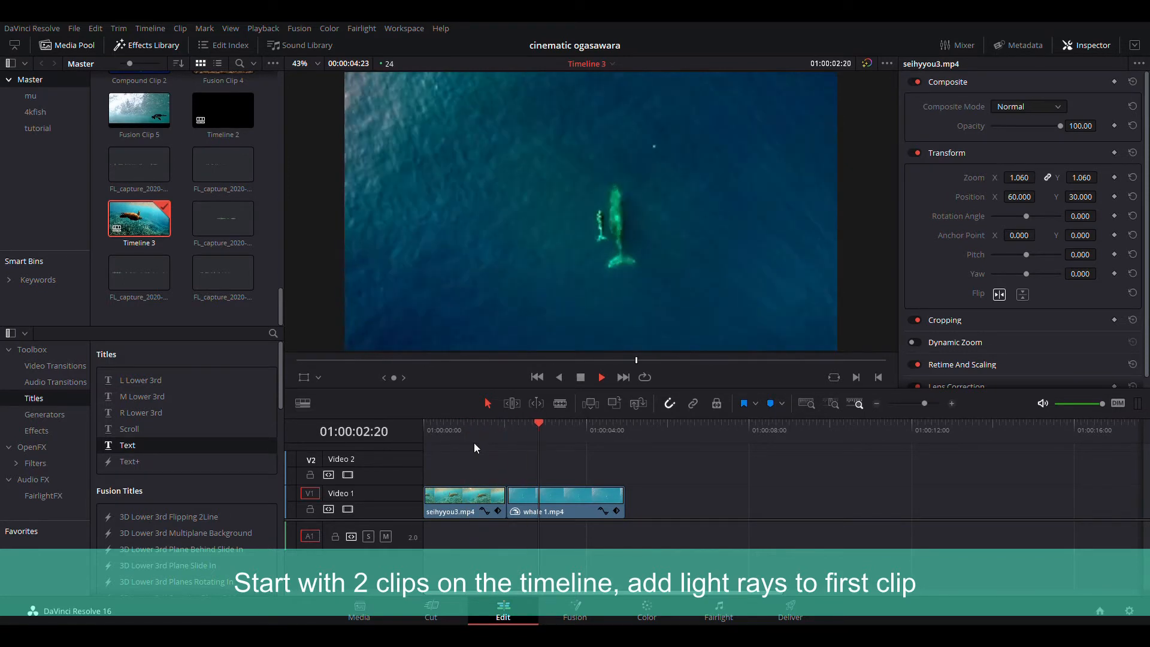
{"action": "left_click", "coordinate": [505, 433]}
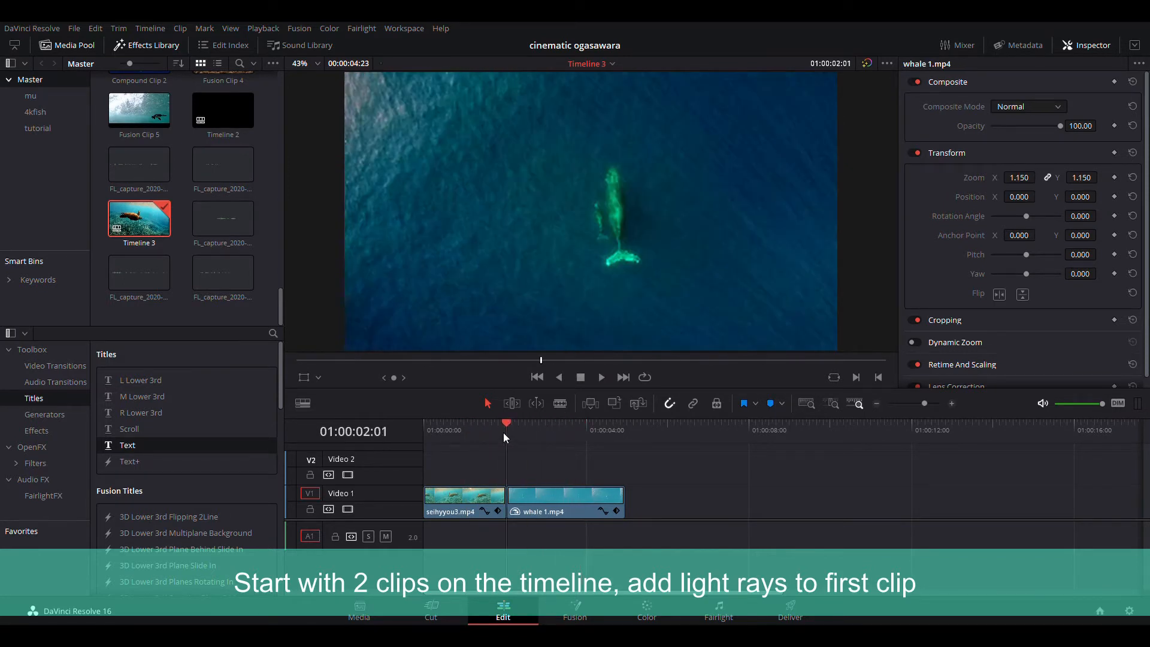
{"action": "left_click_drag", "start_coordinate": [504, 432], "coordinate": [530, 428]}
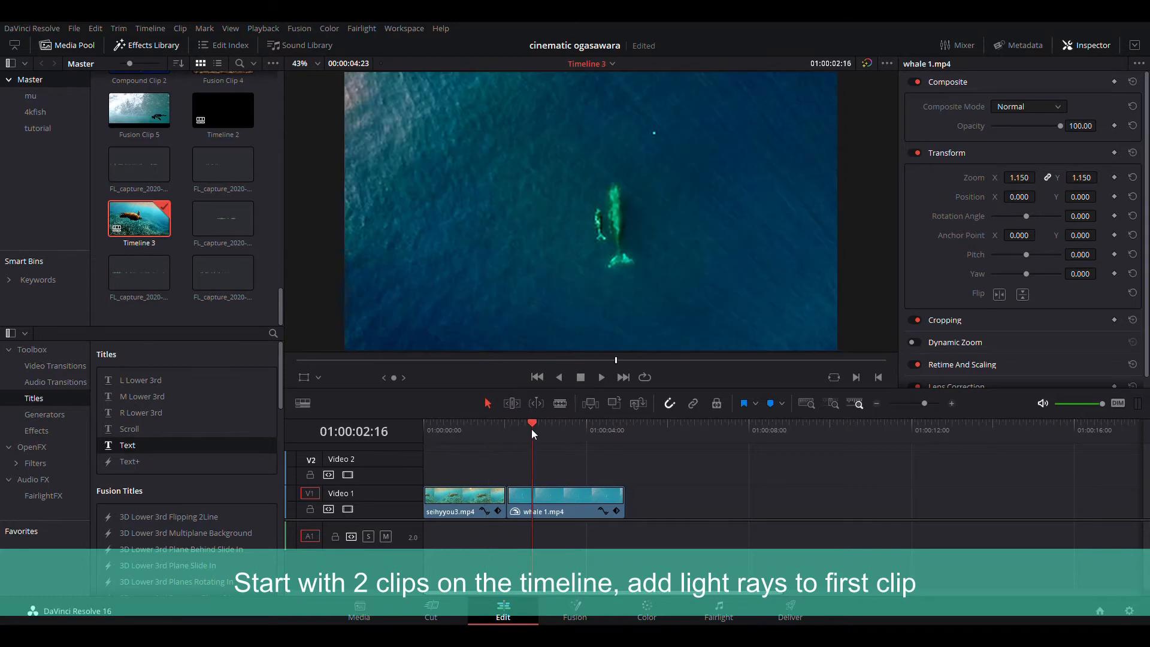
- Apply the Light Rays effect from the ResolveFX Light group to the first clip, seihyyou3.mp4
{"action": "left_click", "coordinate": [474, 430]}
{"action": "left_click", "coordinate": [476, 507]}
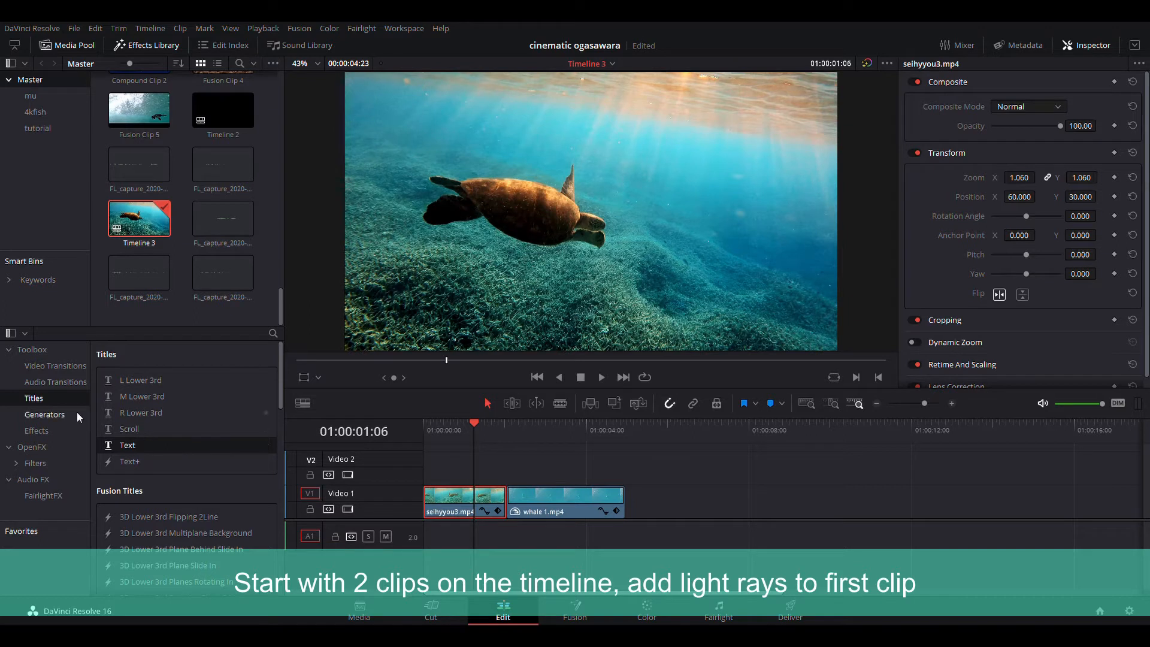
{"action": "left_click", "coordinate": [31, 447]}
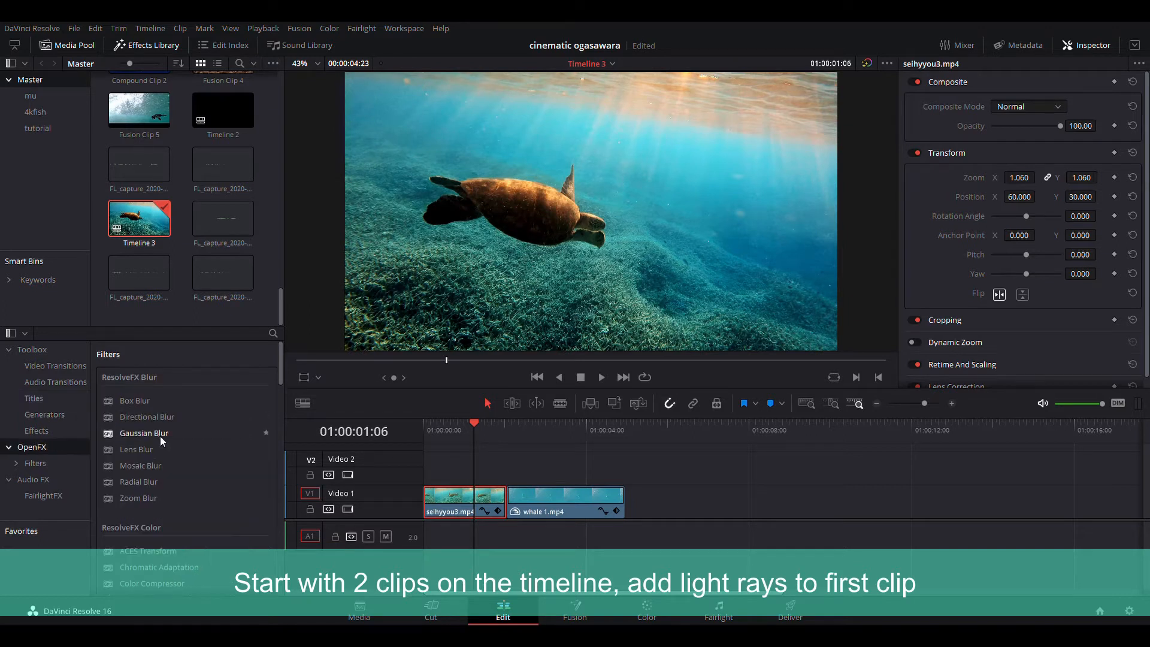
{"action": "scroll", "coordinate": [161, 446], "scroll_direction": "down", "scroll_amount": 5}
{"action": "scroll", "coordinate": [168, 459], "scroll_direction": "down", "scroll_amount": 2}
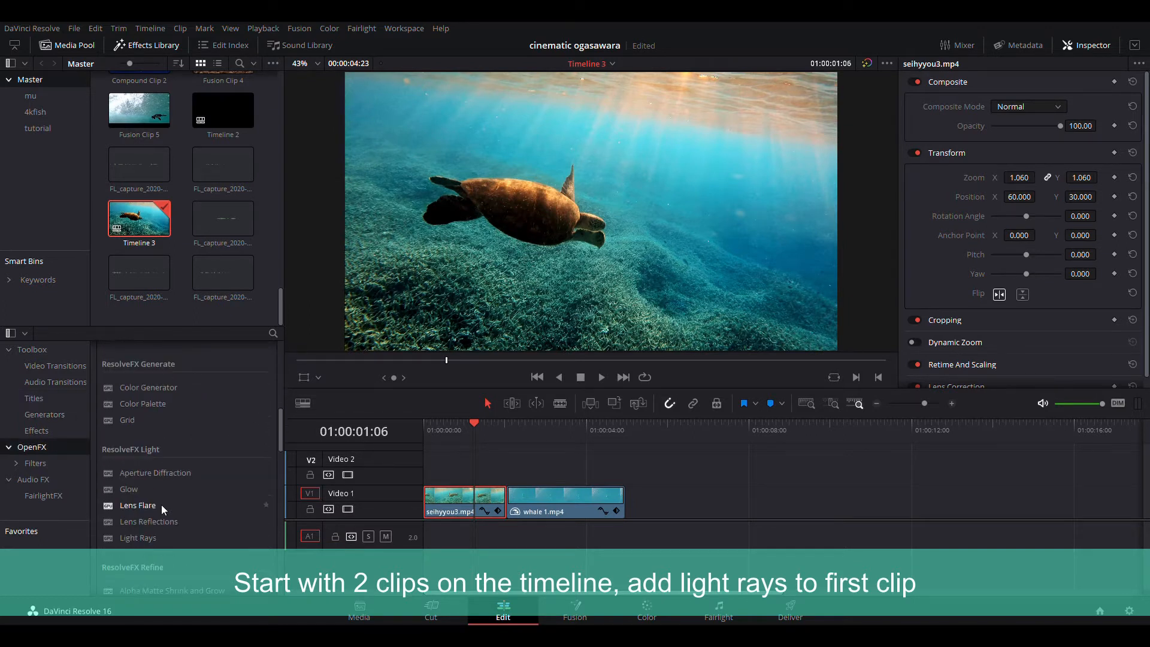
{"action": "left_click_drag", "start_coordinate": [140, 537], "coordinate": [446, 513]}
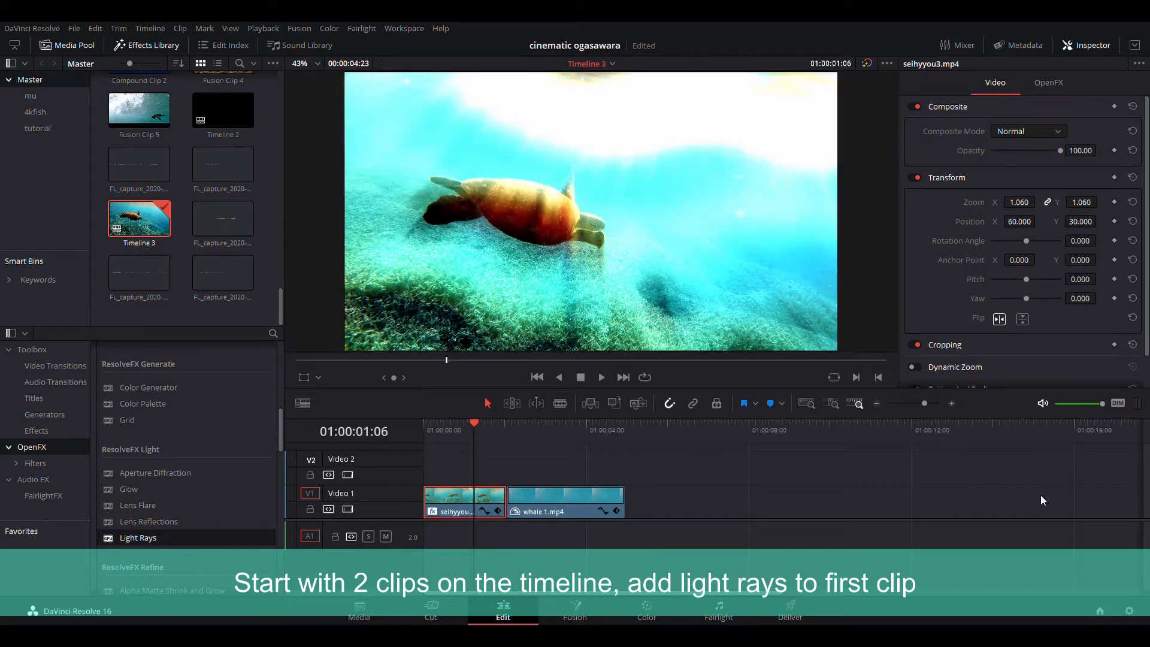
- Add a Source Threshold keyframe of 1.000 about 15 frames before the first clip's end
{"action": "left_click_drag", "start_coordinate": [468, 427], "coordinate": [439, 466]}
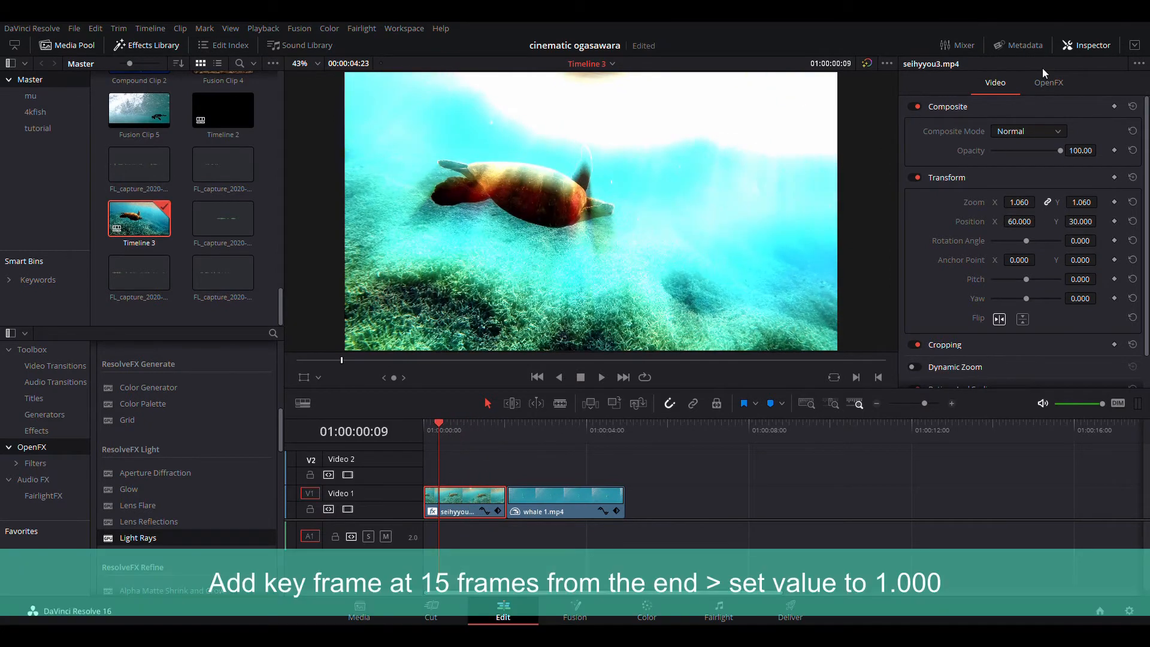
{"action": "left_click", "coordinate": [1049, 83]}
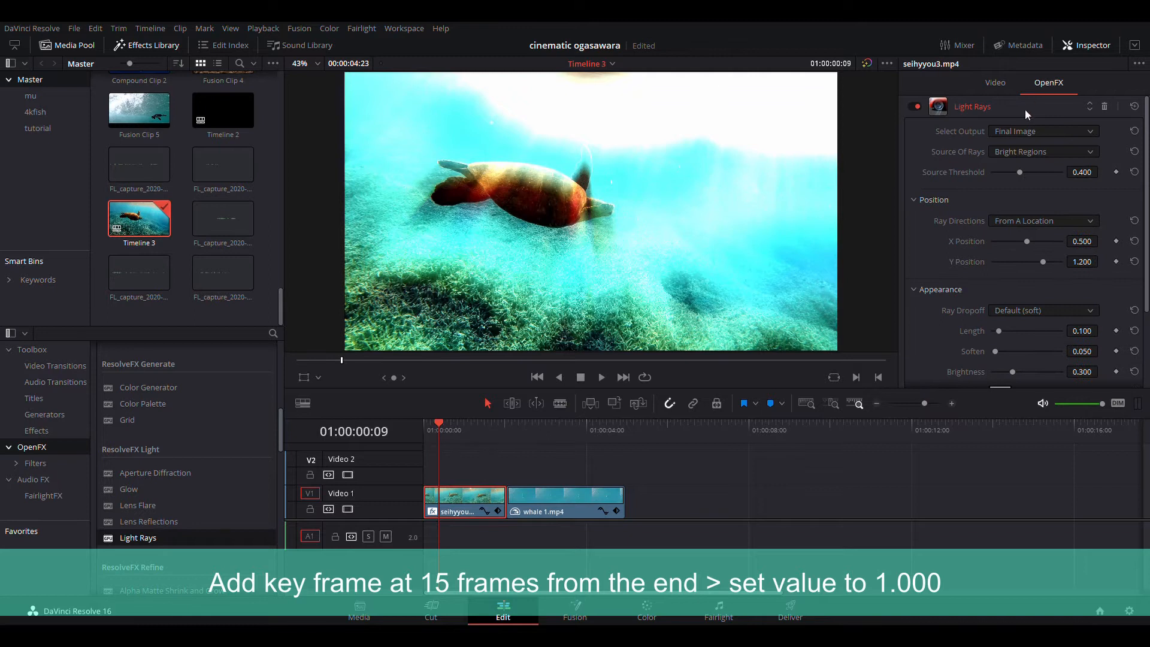
{"action": "left_click", "coordinate": [502, 435]}
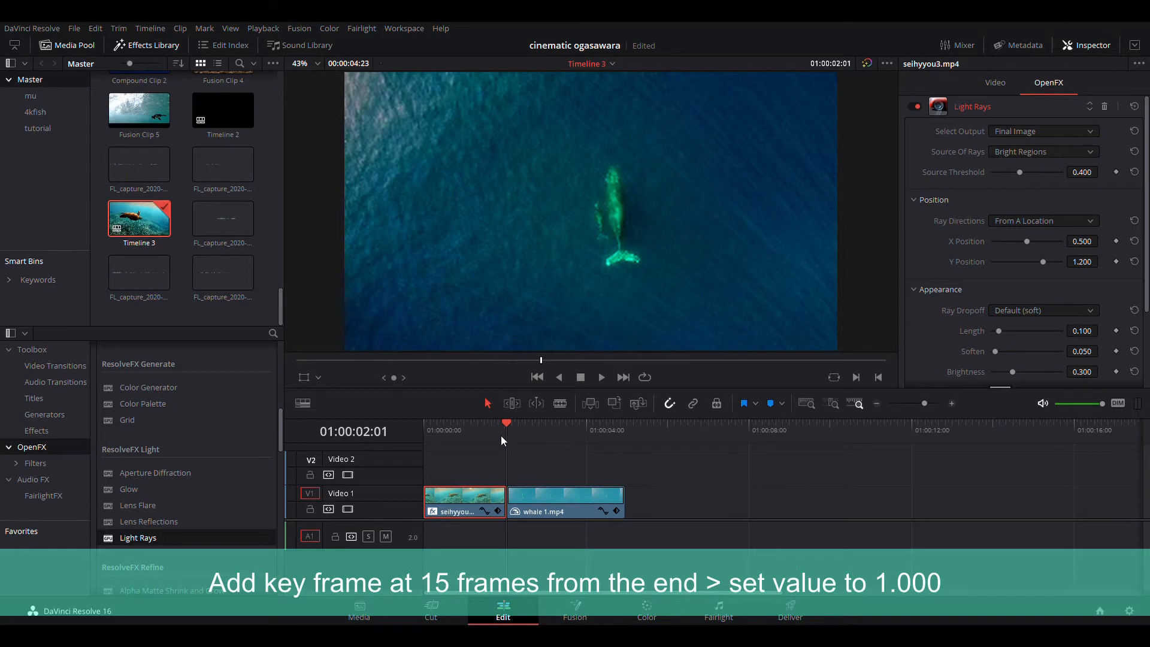
{"action": "key", "text": "Left"}
{"action": "key", "text": "Left"}
{"action": "key", "text": "Left"}
{"action": "key", "text": "Left"}
{"action": "key", "text": "Left"}
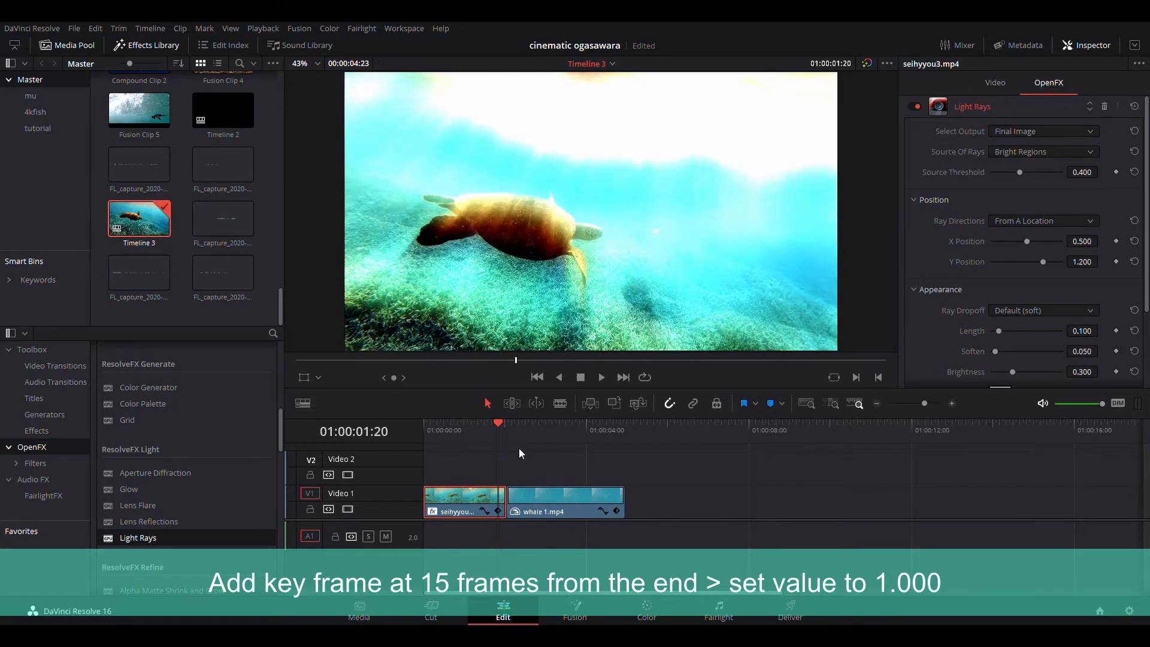
{"action": "key", "text": "Left"}
{"action": "key", "text": "Left"}
{"action": "key", "text": "Left"}
{"action": "key", "text": "Left"}
{"action": "key", "text": "Left"}
{"action": "key", "text": "Left"}
{"action": "key", "text": "Left"}
{"action": "key", "text": "Left"}
{"action": "key", "text": "Left"}
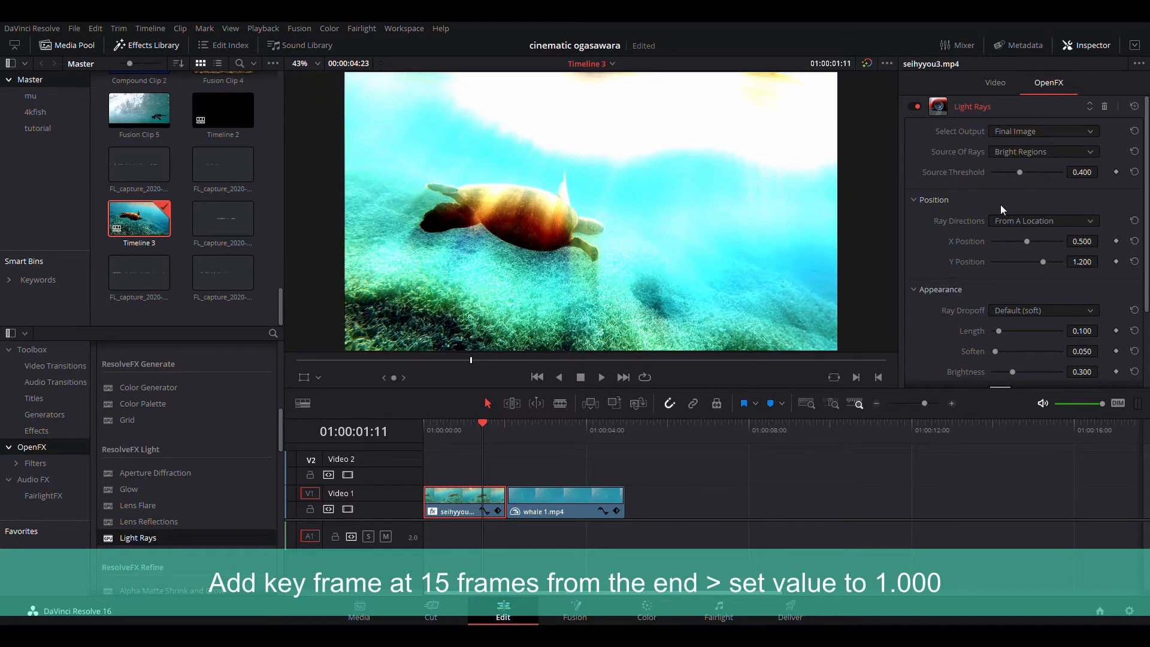
{"action": "scroll", "coordinate": [1052, 232], "scroll_direction": "down", "scroll_amount": 3}
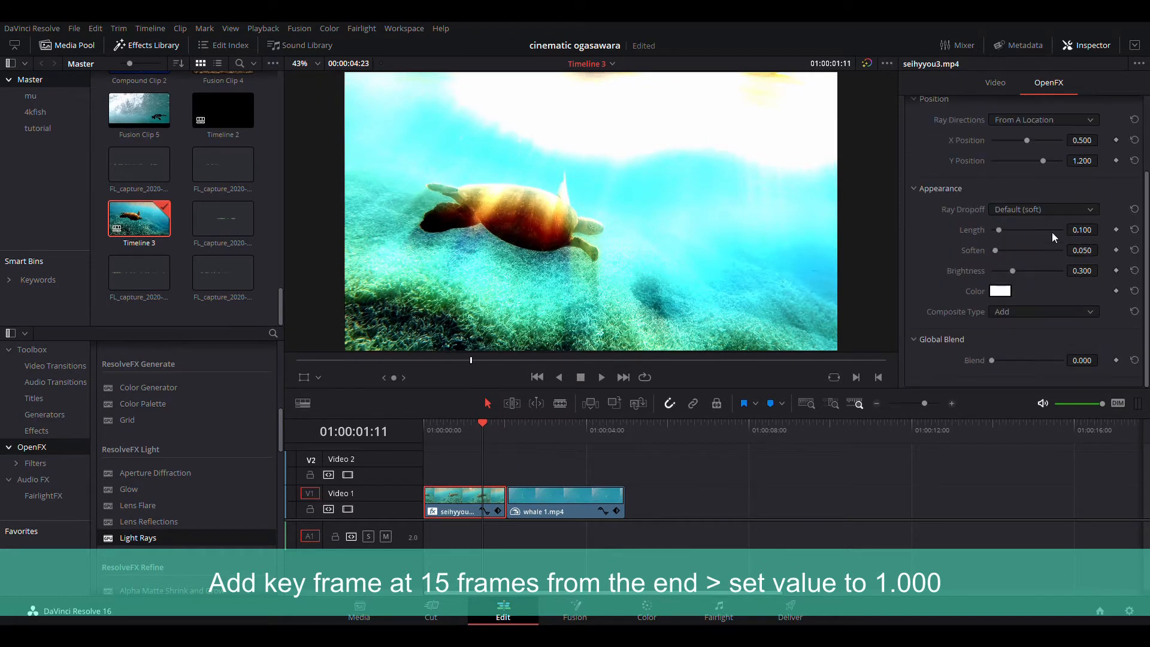
{"action": "scroll", "coordinate": [1052, 232], "scroll_direction": "up", "scroll_amount": 3}
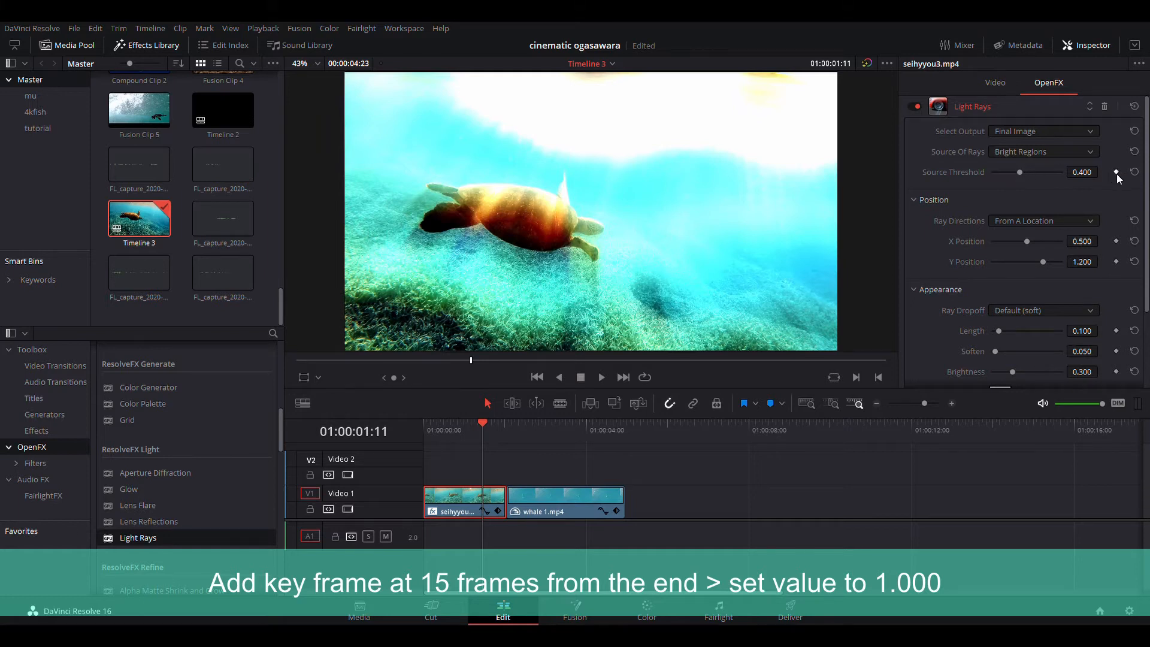
{"action": "left_click_drag", "start_coordinate": [1020, 174], "coordinate": [1061, 176]}
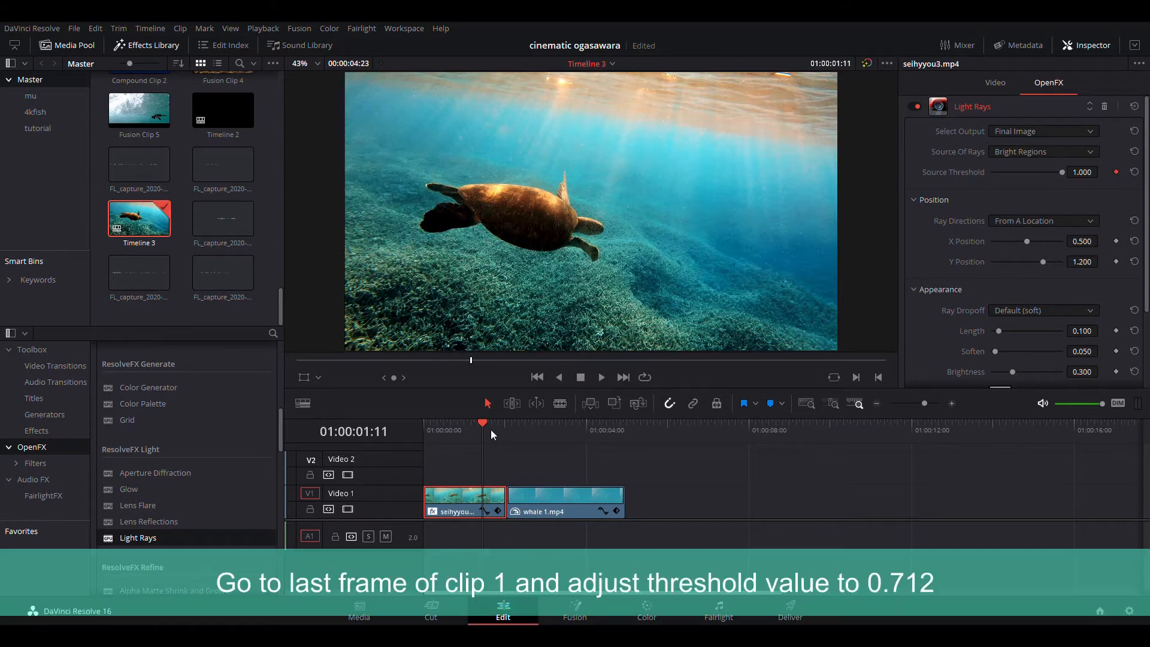
- On the first clip's last frame, set the Source Threshold to 0.712
{"action": "left_click_drag", "start_coordinate": [490, 429], "coordinate": [500, 430]}
{"action": "key", "text": "Right"}
{"action": "key", "text": "Right"}
{"action": "key", "text": "Right"}
{"action": "key", "text": "Right"}
{"action": "key", "text": "Right"}
{"action": "key", "text": "Right"}
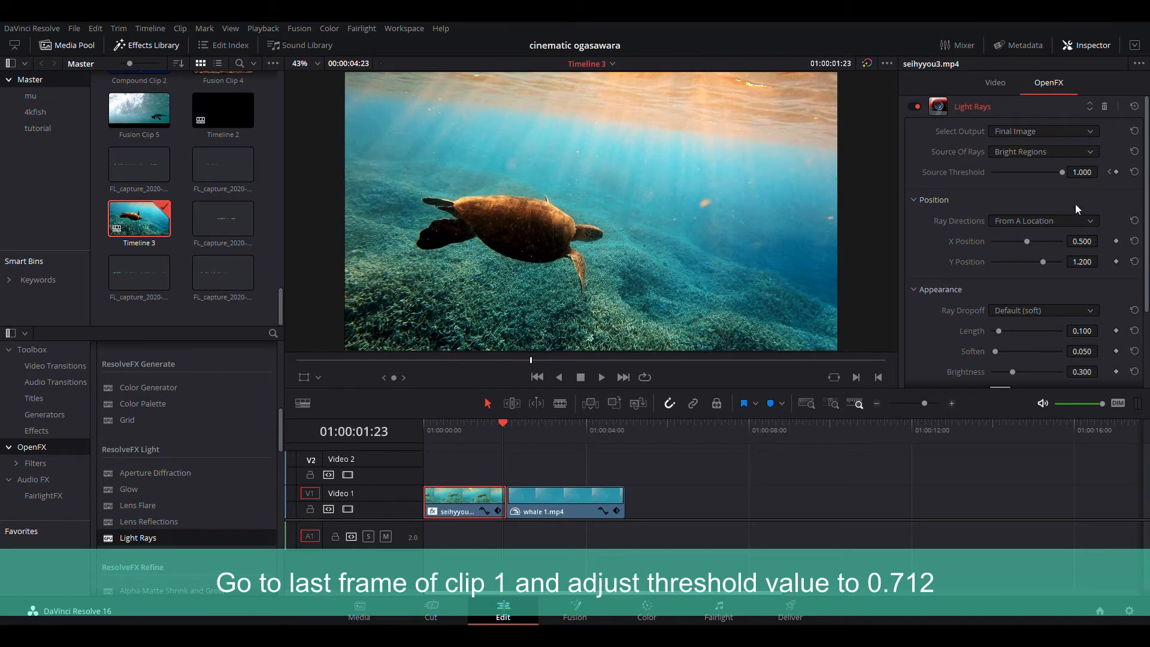
{"action": "left_click_drag", "start_coordinate": [1059, 172], "coordinate": [1034, 174]}
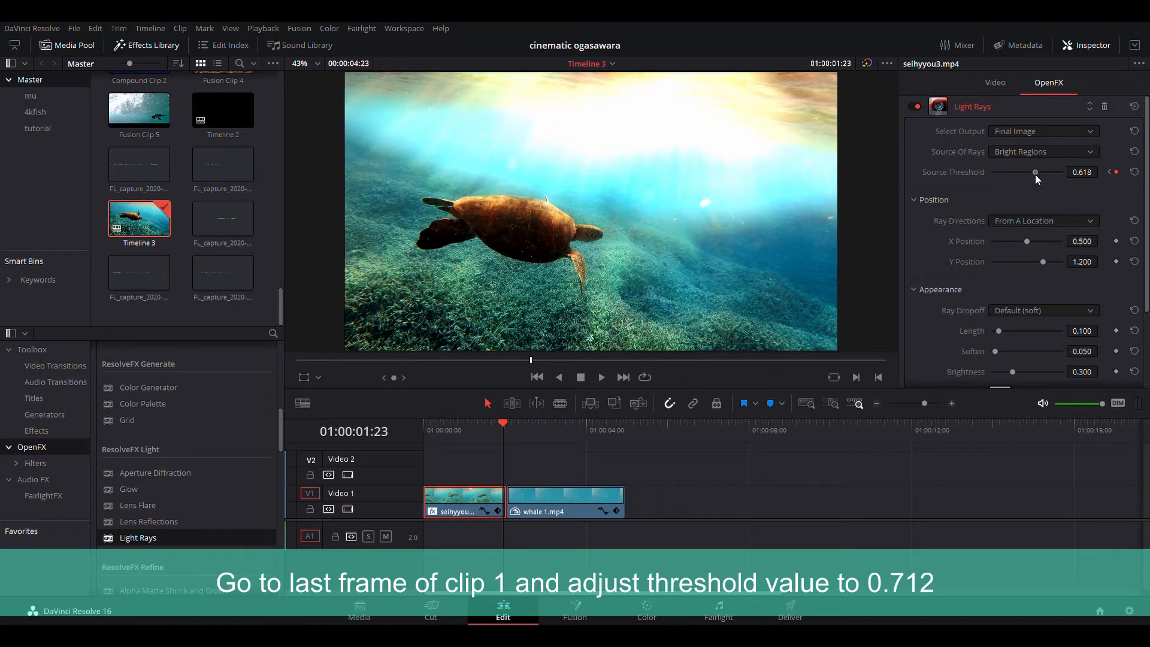
{"action": "left_click_drag", "start_coordinate": [1035, 175], "coordinate": [1041, 178]}
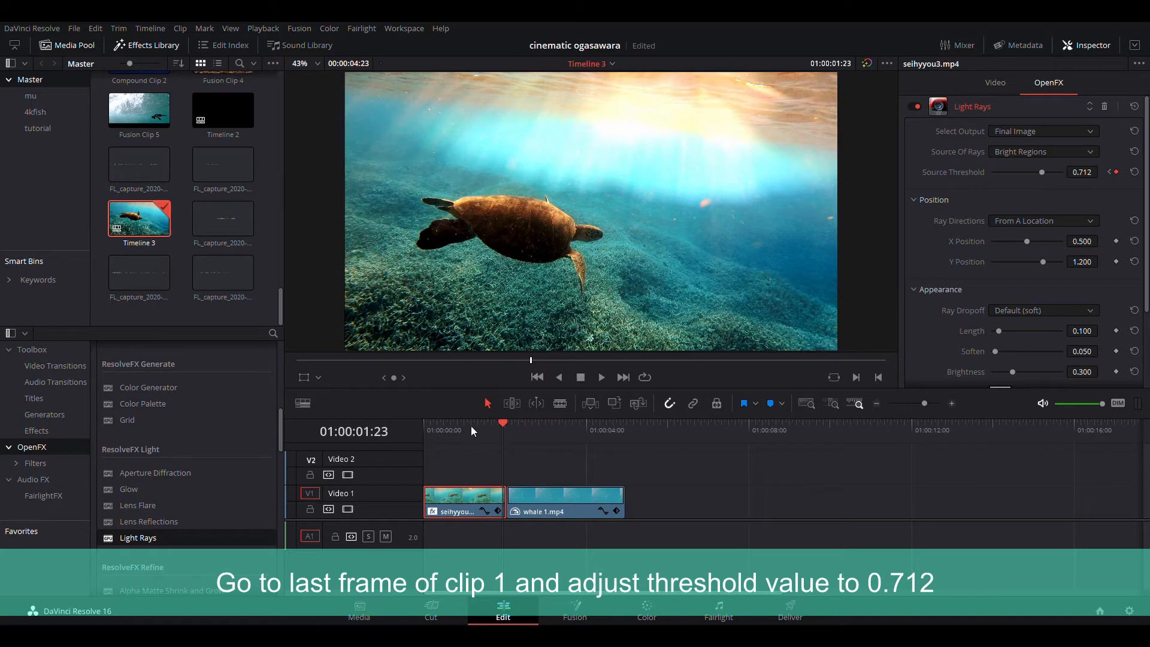
- Play back the first clip from near its start to preview the animated light rays
{"action": "left_click", "coordinate": [455, 430]}
{"action": "key", "text": "space"}
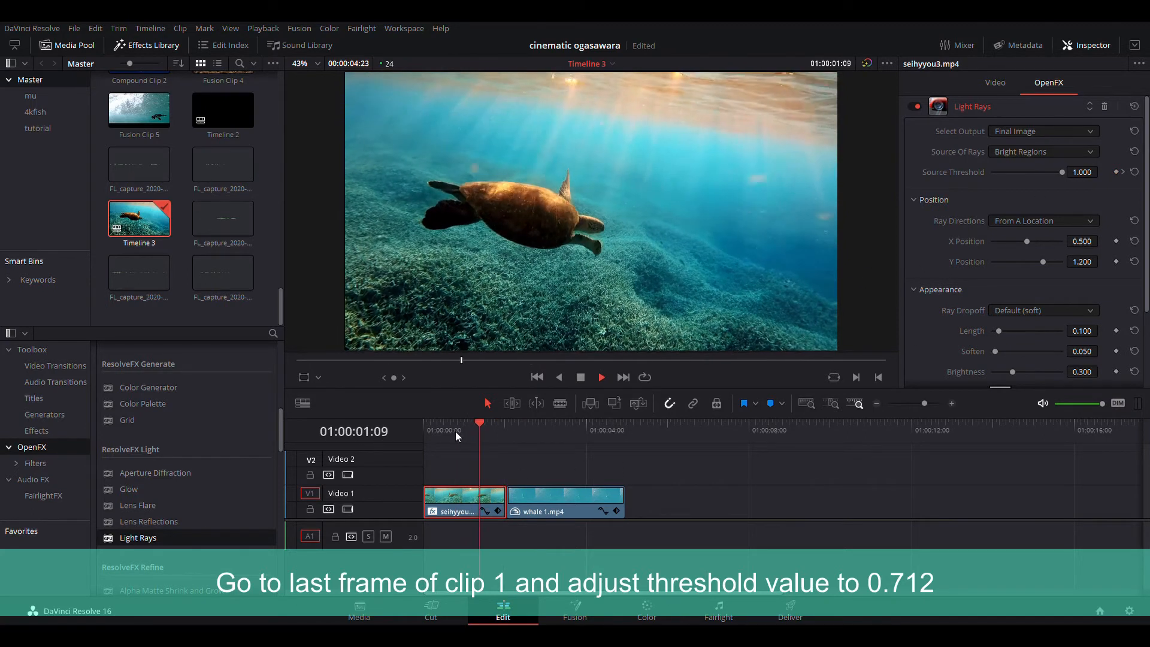
- Replay the timeline from inside the first clip to check the transition into the second clip
{"action": "left_click", "coordinate": [455, 430]}
{"action": "key", "text": "space"}
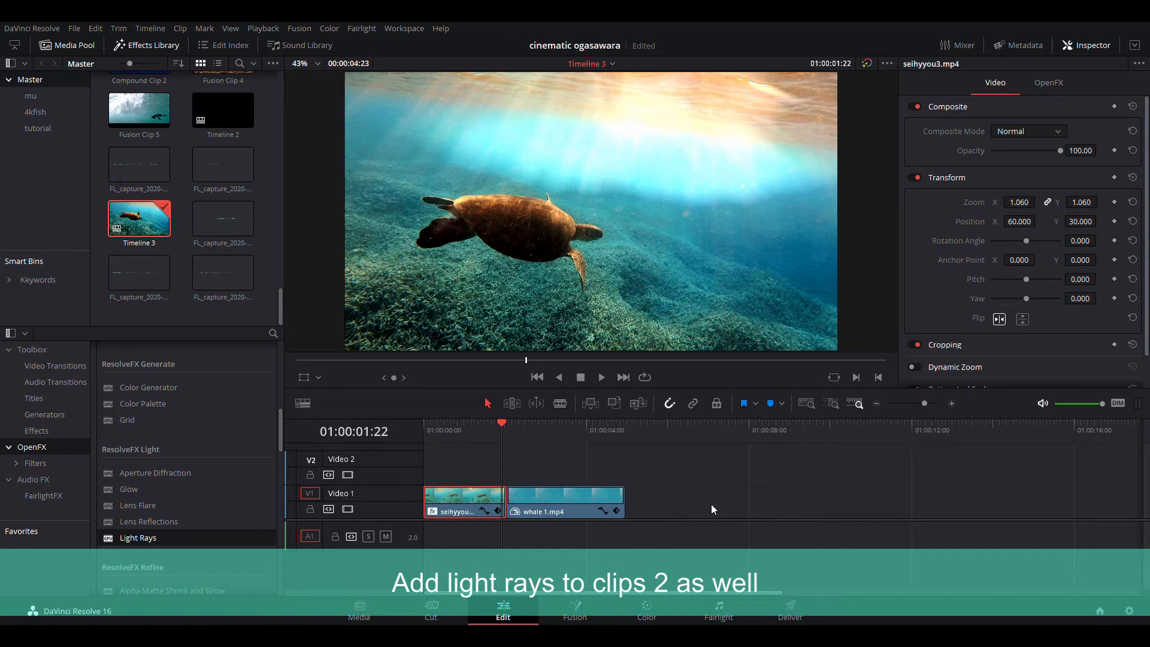
- Apply the Light Rays effect from the ResolveFX Light group to the second clip, whale 1.mp4, and open its settings
{"action": "left_click", "coordinate": [545, 505]}
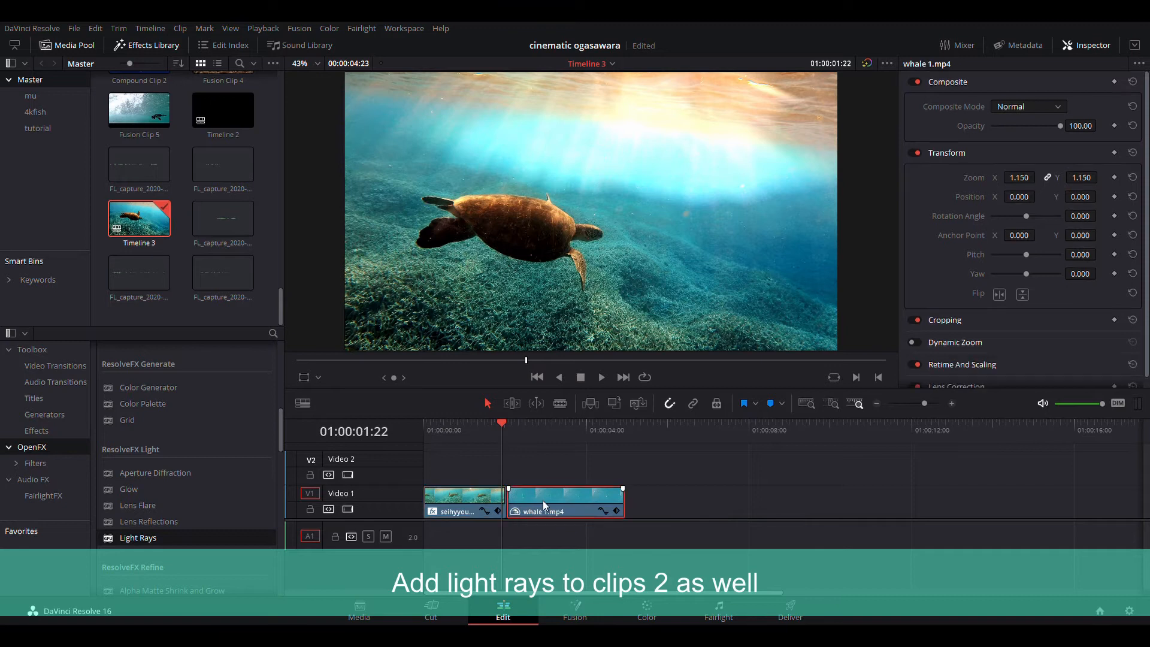
{"action": "left_click", "coordinate": [533, 434]}
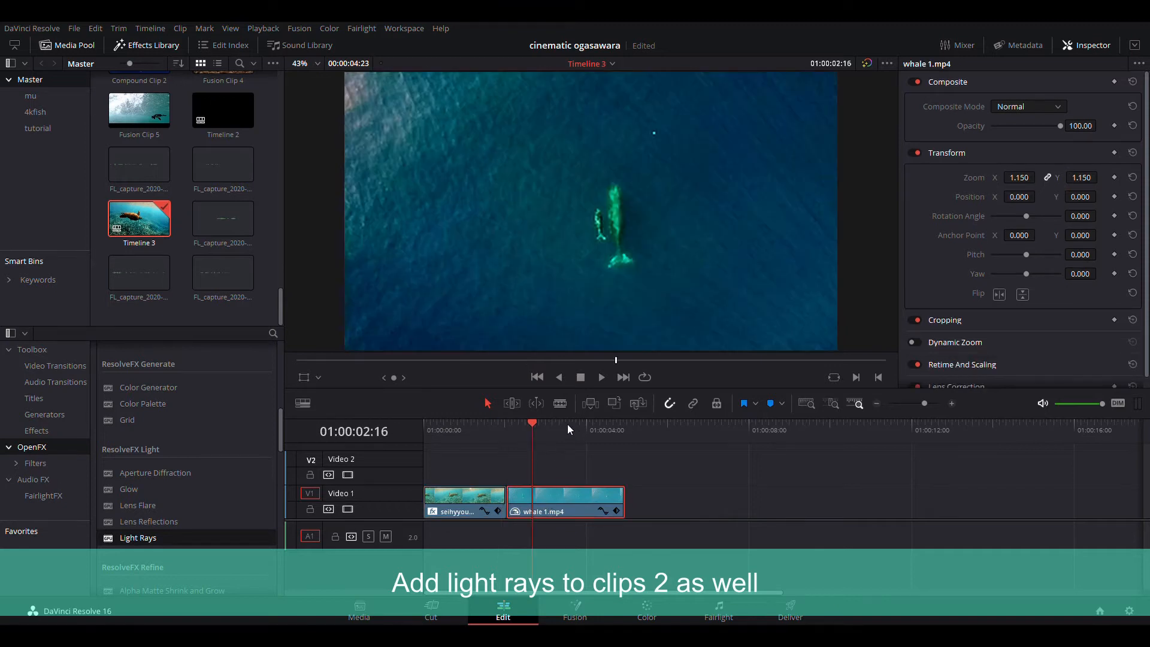
{"action": "left_click", "coordinate": [514, 423]}
{"action": "left_click_drag", "start_coordinate": [513, 423], "coordinate": [523, 437]}
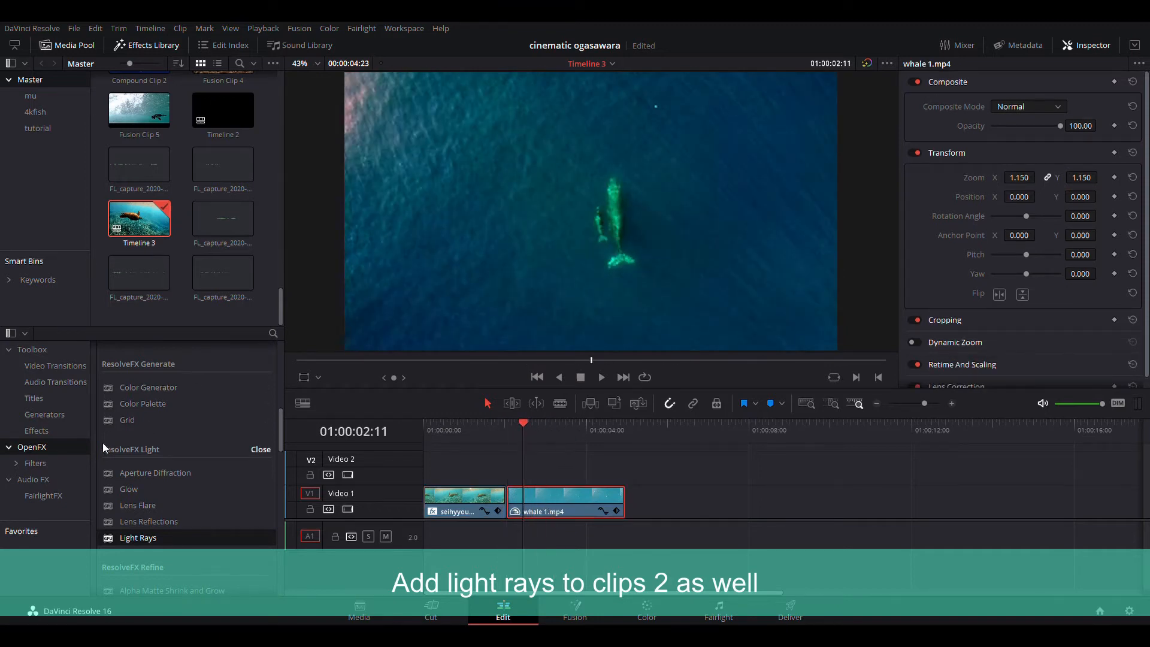
{"action": "scroll", "coordinate": [197, 474], "scroll_direction": "down", "scroll_amount": 3}
{"action": "left_click_drag", "start_coordinate": [176, 463], "coordinate": [542, 506]}
{"action": "left_click", "coordinate": [1056, 94]}
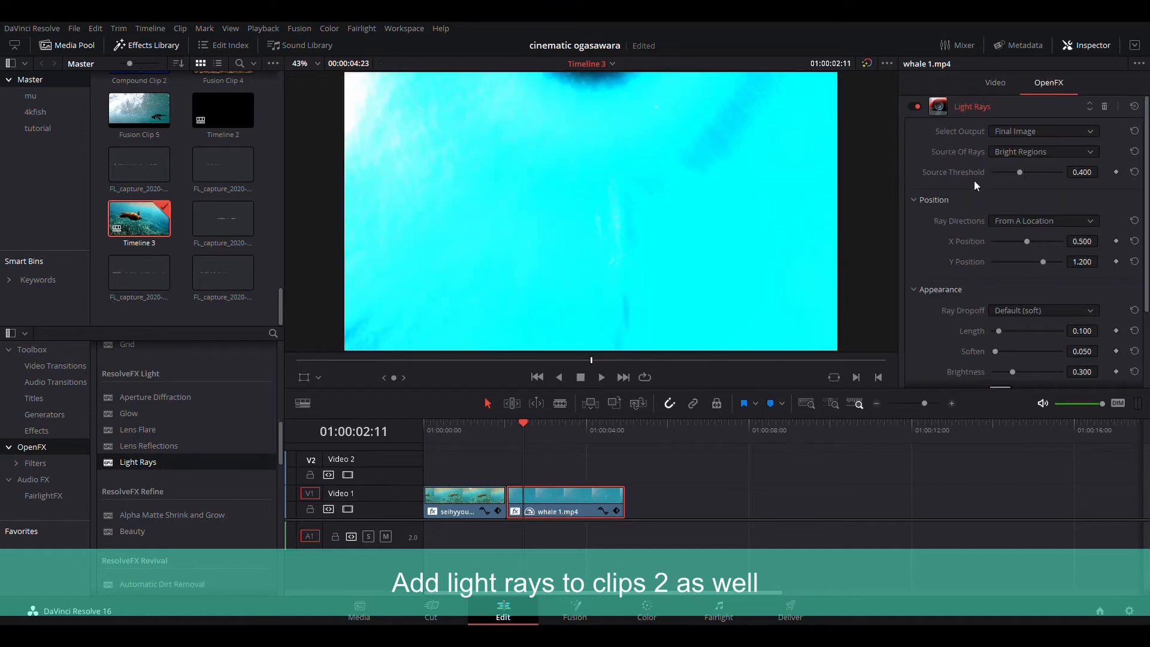
- Add a Source Threshold keyframe of 1.000 about 15 frames after the second clip's start
{"action": "key", "text": "Up"}
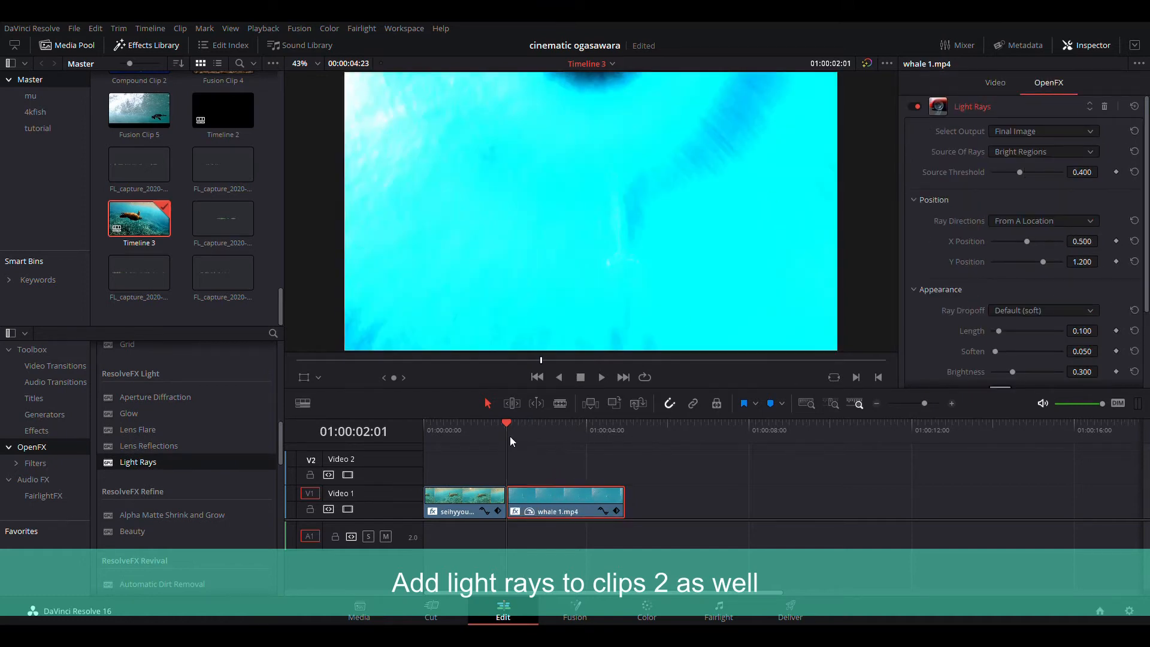
{"action": "key", "text": "Right"}
{"action": "key", "text": "Right"}
{"action": "key", "text": "Right"}
{"action": "key", "text": "Right"}
{"action": "key", "text": "Right"}
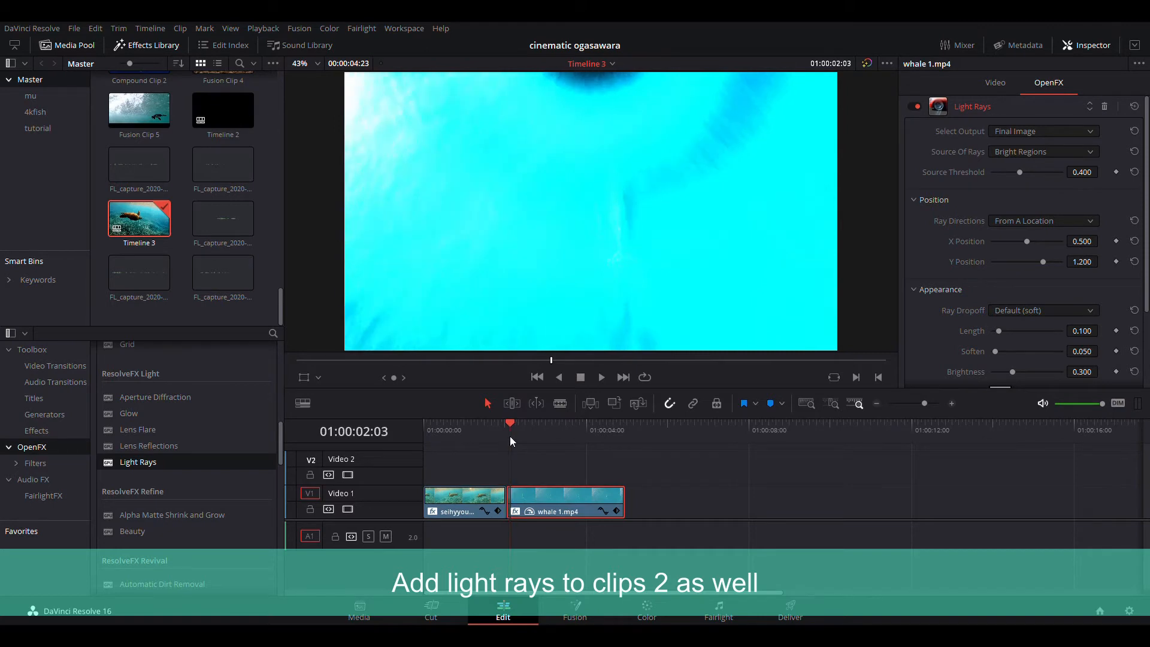
{"action": "key", "text": "Right"}
{"action": "key", "text": "Right"}
{"action": "key", "text": "Right"}
{"action": "key", "text": "Right"}
{"action": "key", "text": "Right"}
{"action": "key", "text": "Right"}
{"action": "key", "text": "Right"}
{"action": "key", "text": "Right"}
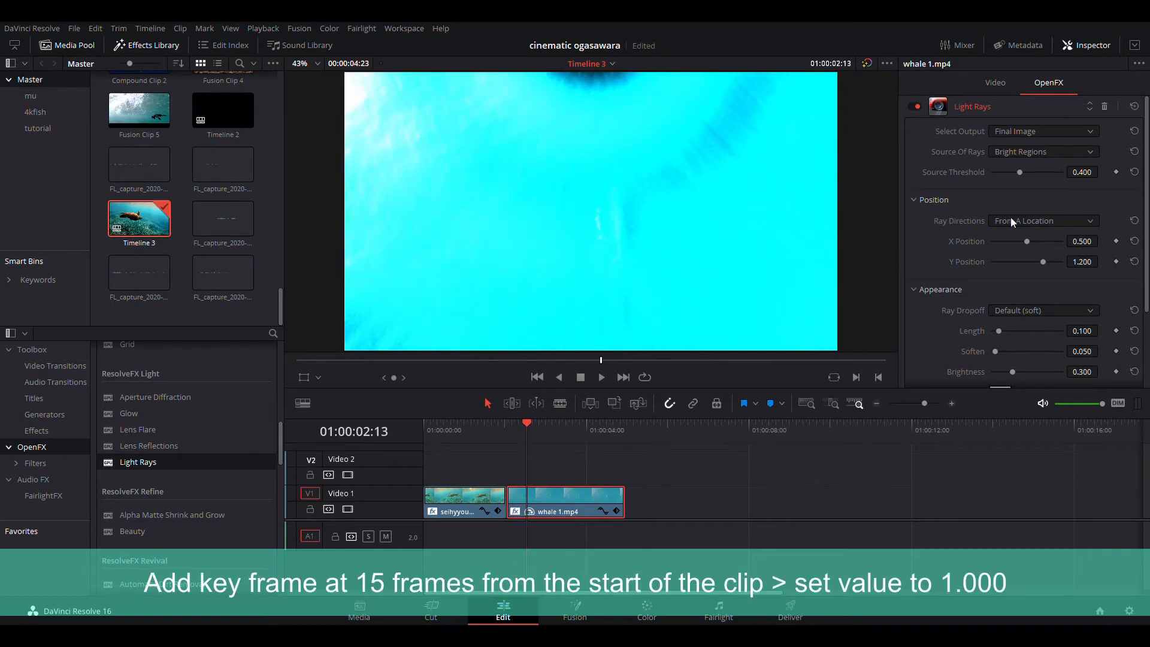
{"action": "key", "text": "Right"}
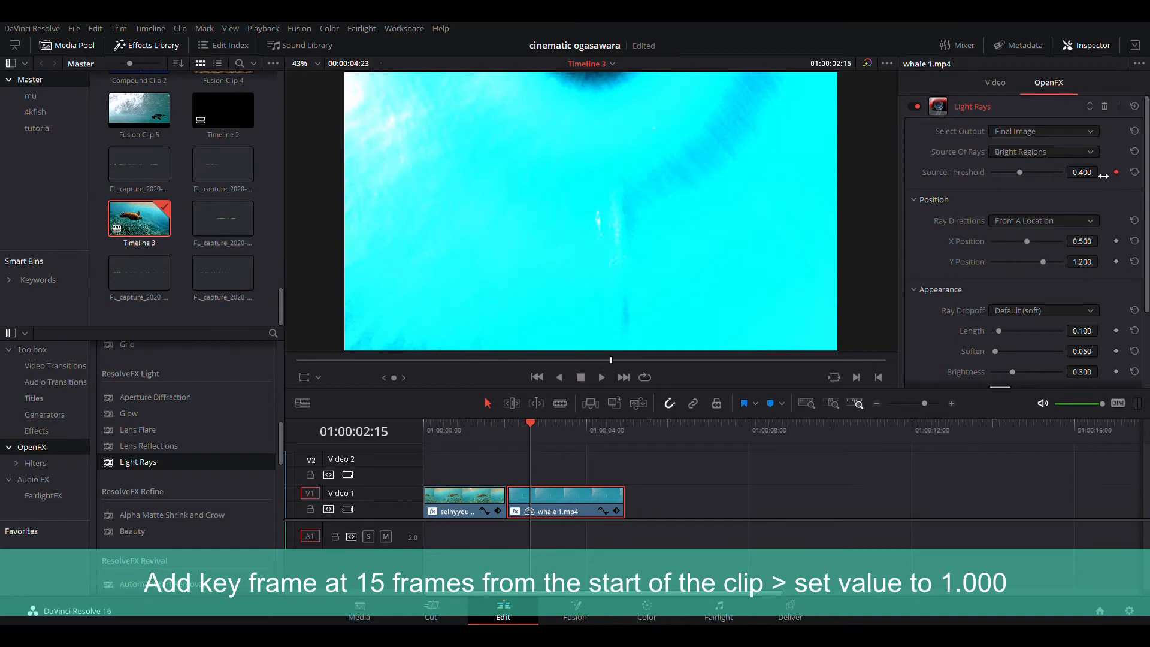
{"action": "left_click_drag", "start_coordinate": [1020, 172], "coordinate": [1072, 174]}
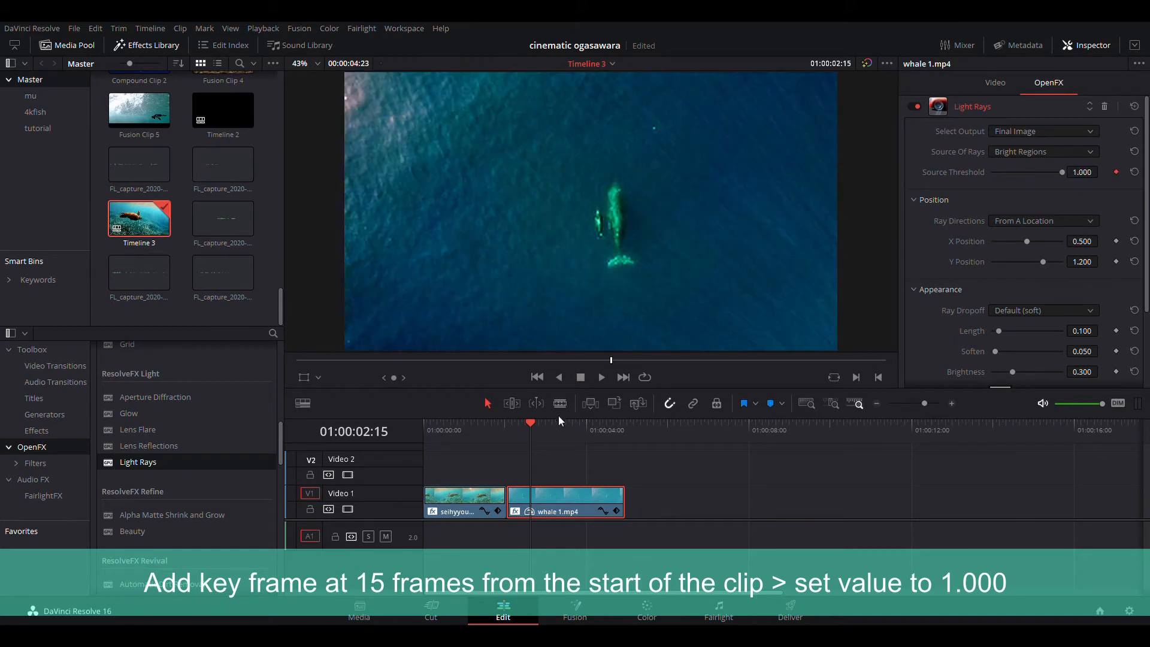
- On the second clip's first frame, set the Source Threshold to about 0.53
{"action": "left_click", "coordinate": [567, 432]}
{"action": "left_click_drag", "start_coordinate": [569, 434], "coordinate": [533, 454]}
{"action": "key", "text": "Left"}
{"action": "key", "text": "Left"}
{"action": "key", "text": "Left"}
{"action": "key", "text": "Left"}
{"action": "key", "text": "Left"}
{"action": "key", "text": "Left"}
{"action": "key", "text": "Left"}
{"action": "key", "text": "Left"}
{"action": "key", "text": "Left"}
{"action": "key", "text": "Left"}
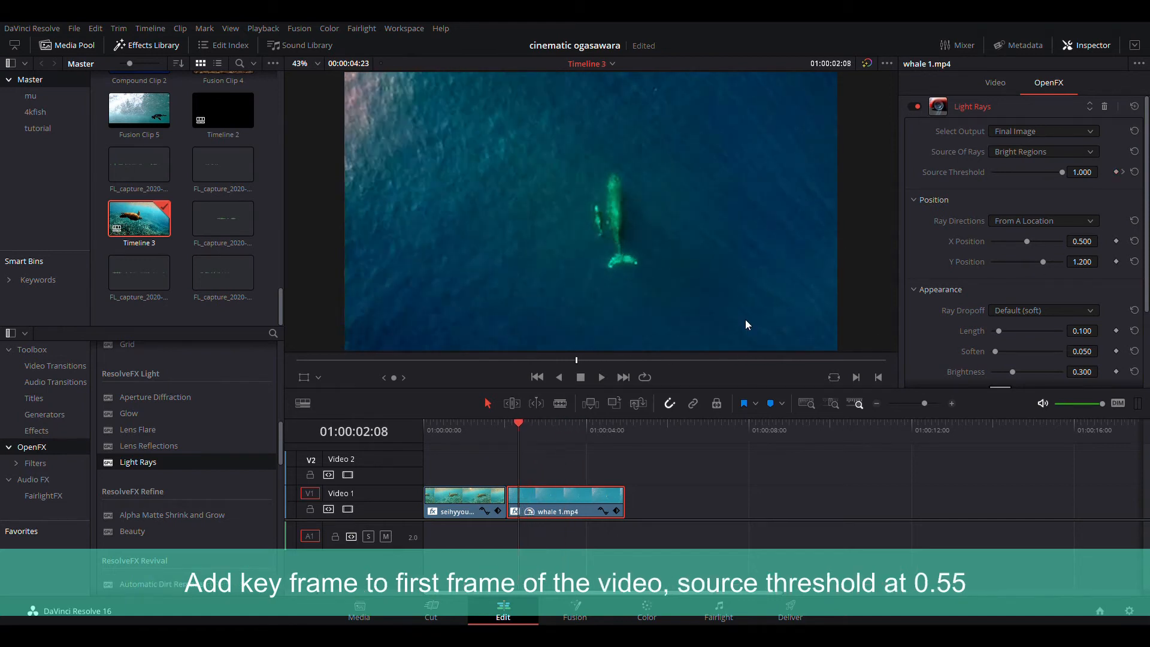
{"action": "key", "text": "Left"}
{"action": "key", "text": "Left"}
{"action": "key", "text": "Left"}
{"action": "key", "text": "Left"}
{"action": "key", "text": "Left"}
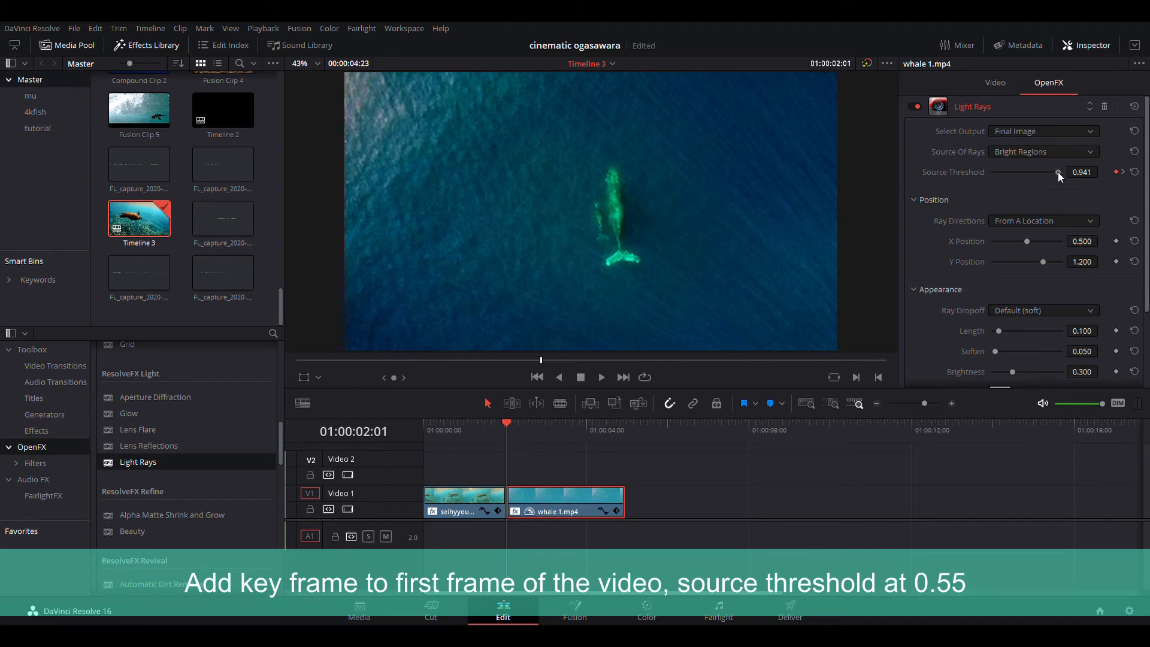
{"action": "left_click_drag", "start_coordinate": [1054, 171], "coordinate": [1030, 176]}
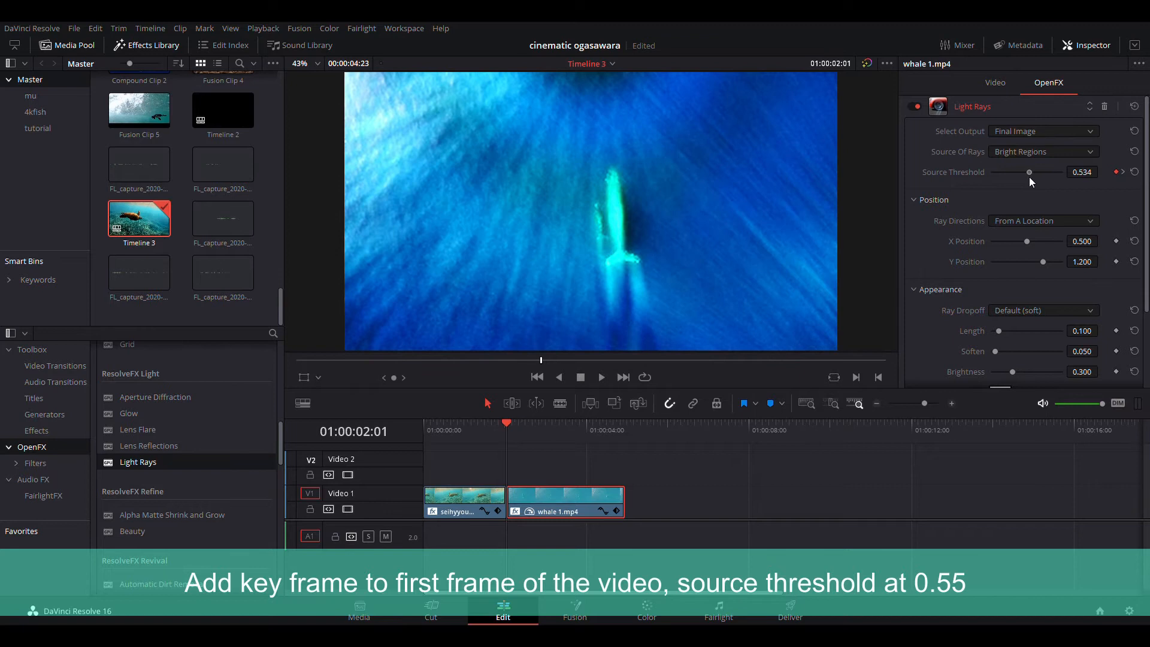
{"action": "left_click_drag", "start_coordinate": [1028, 177], "coordinate": [1031, 178]}
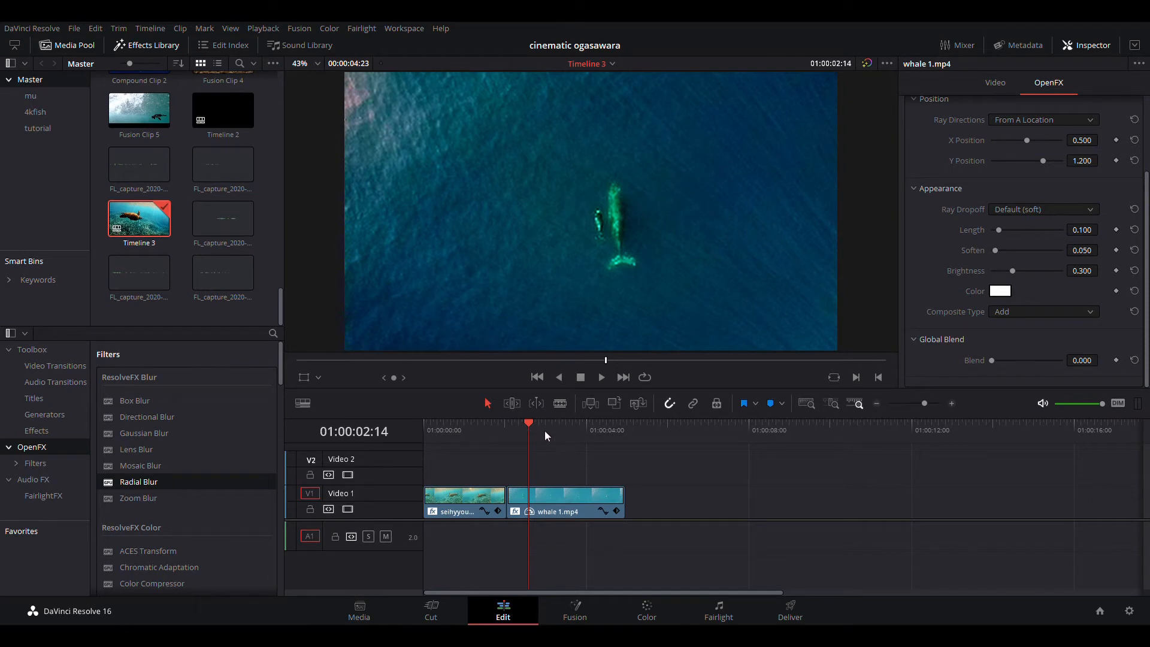
- Play back from the first clip to preview the light ray transition between the clips
{"action": "left_click", "coordinate": [477, 434]}
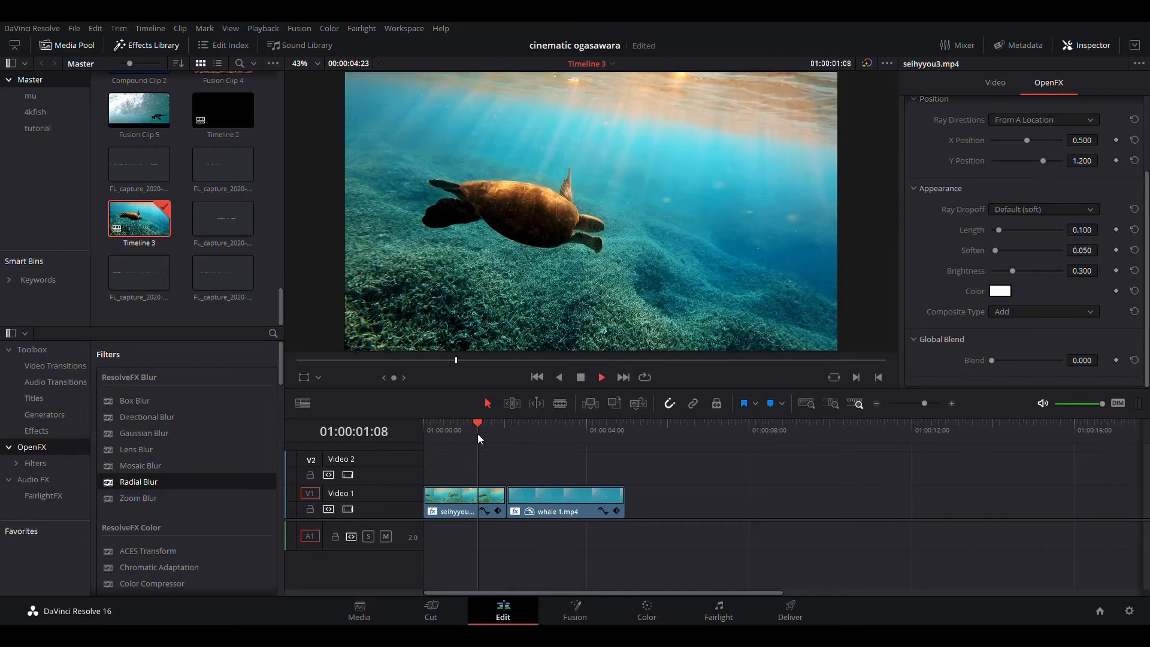
{"action": "key", "text": "space"}
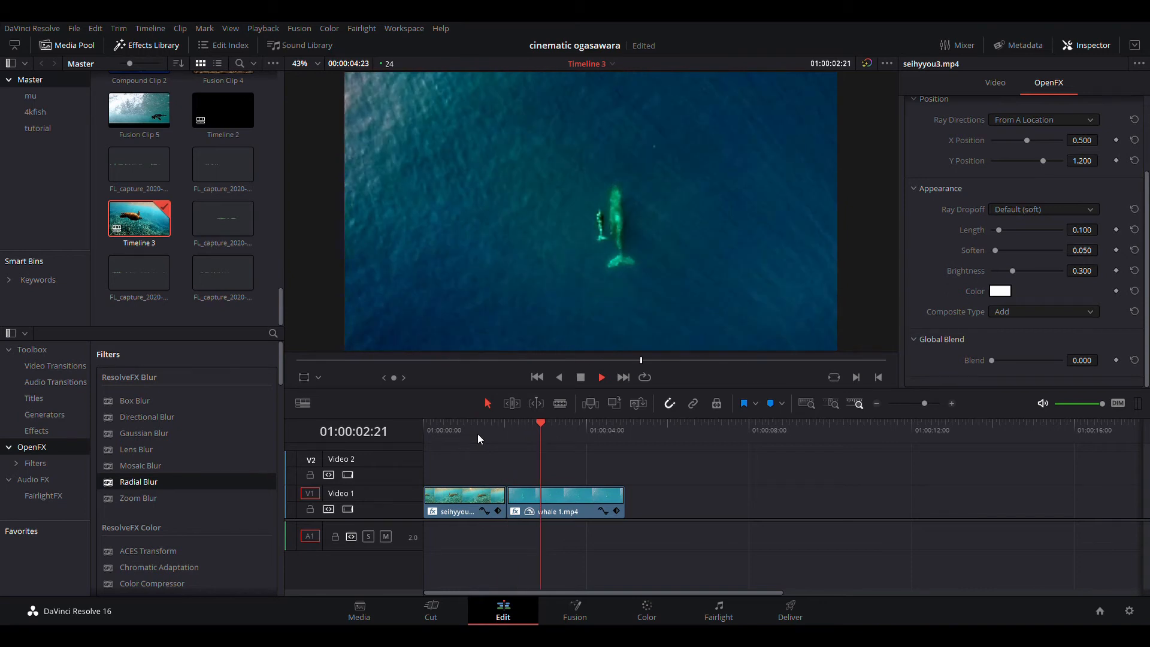
{"action": "key", "text": "space"}
- Apply the Radial Blur effect from the ResolveFX Blur group to the first clip, seihyyou3.mp4
{"action": "left_click", "coordinate": [479, 501]}
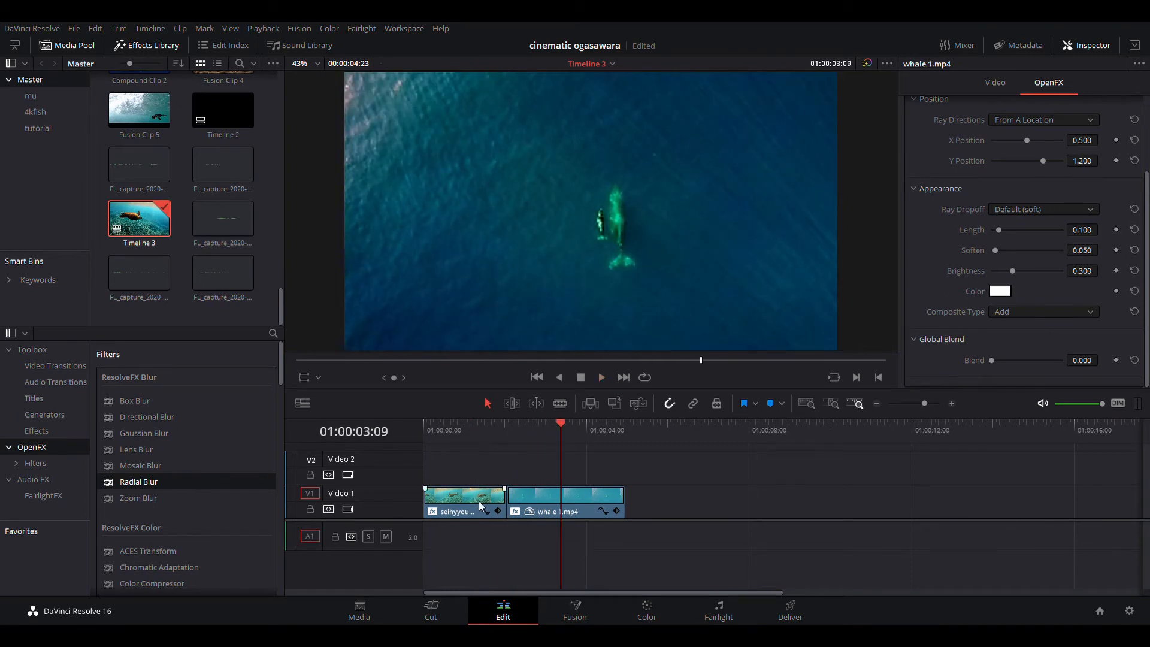
{"action": "left_click", "coordinate": [473, 439]}
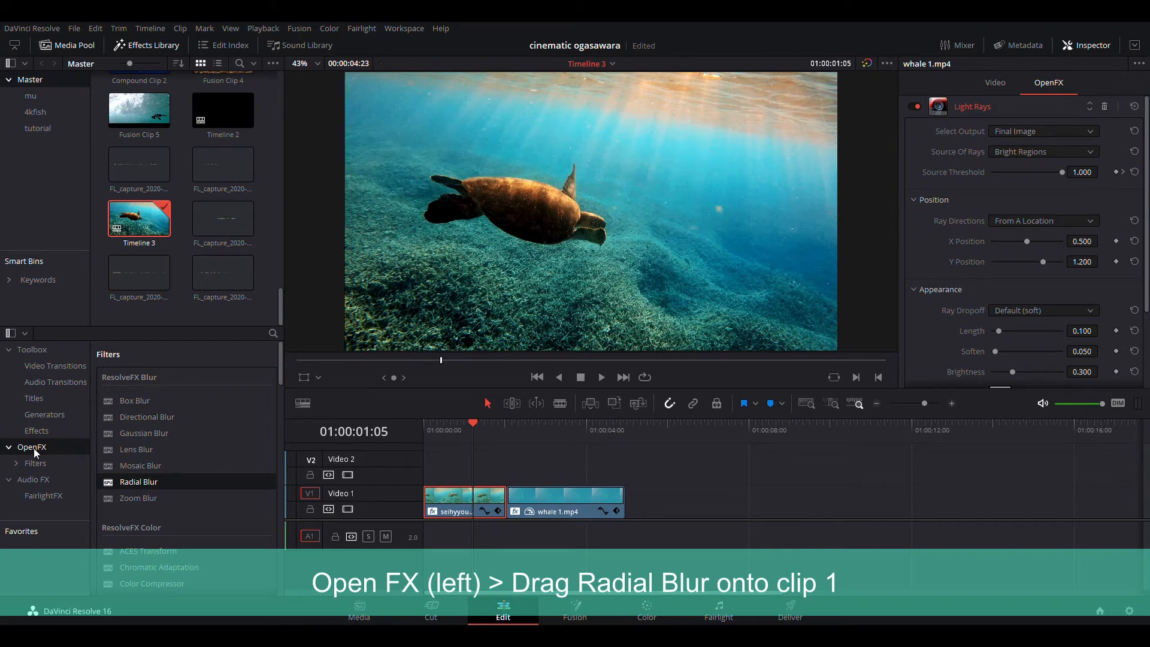
{"action": "scroll", "coordinate": [141, 455], "scroll_direction": "down", "scroll_amount": 10}
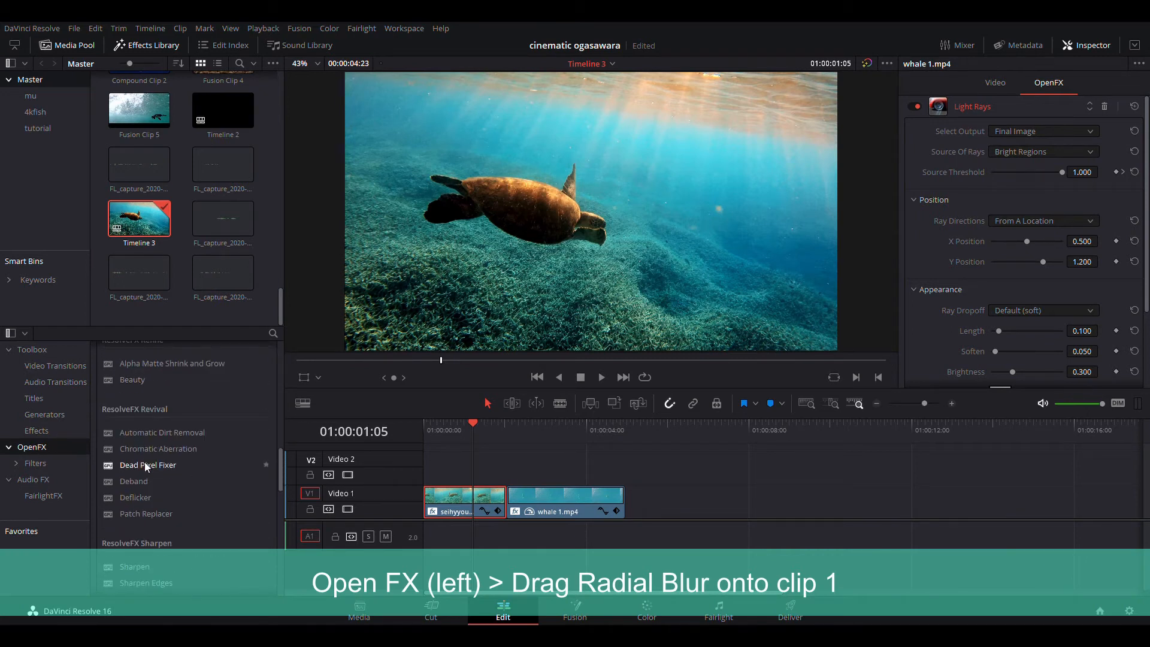
{"action": "scroll", "coordinate": [175, 517], "scroll_direction": "down", "scroll_amount": 5}
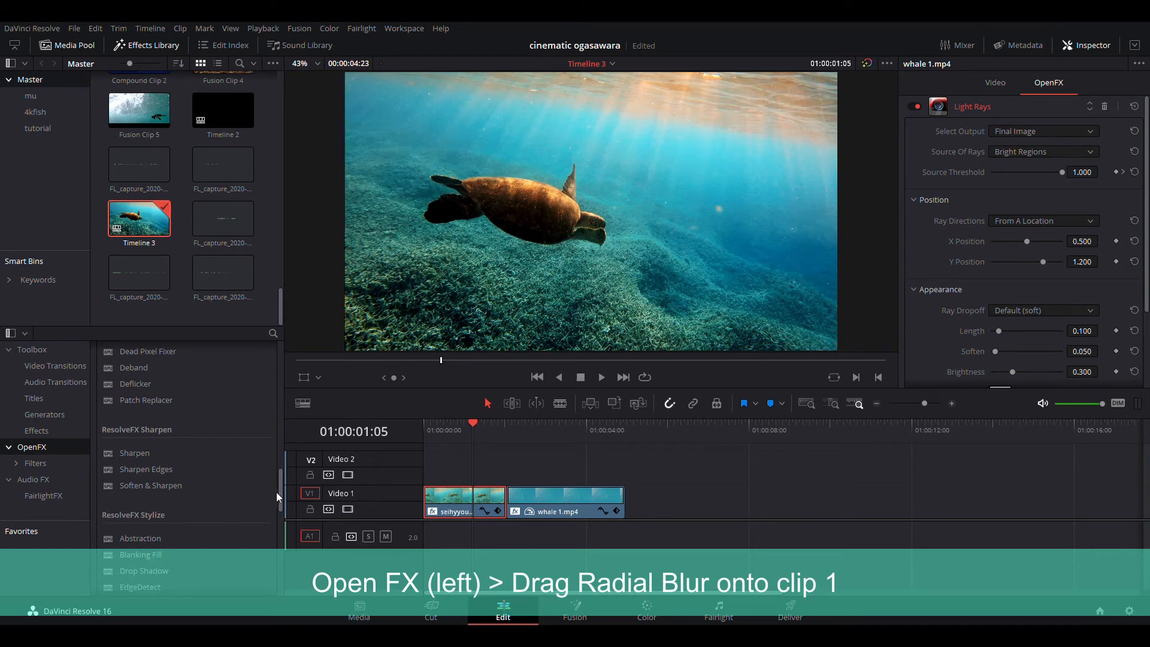
{"action": "left_click_drag", "start_coordinate": [281, 491], "coordinate": [267, 360]}
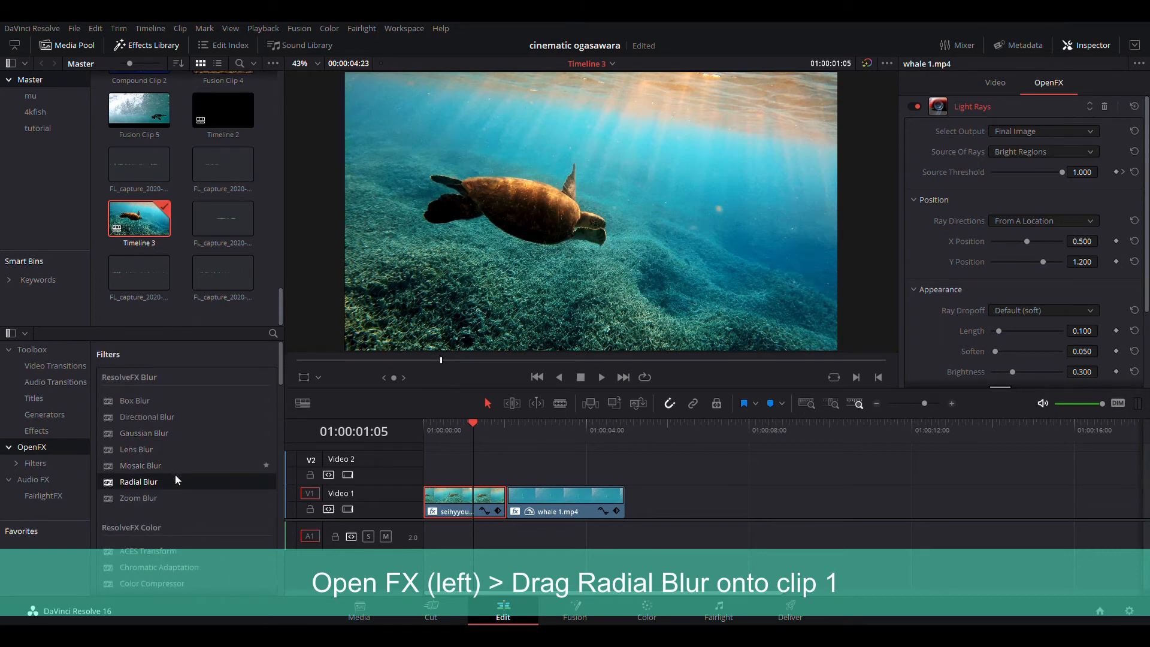
{"action": "left_click_drag", "start_coordinate": [148, 482], "coordinate": [464, 513]}
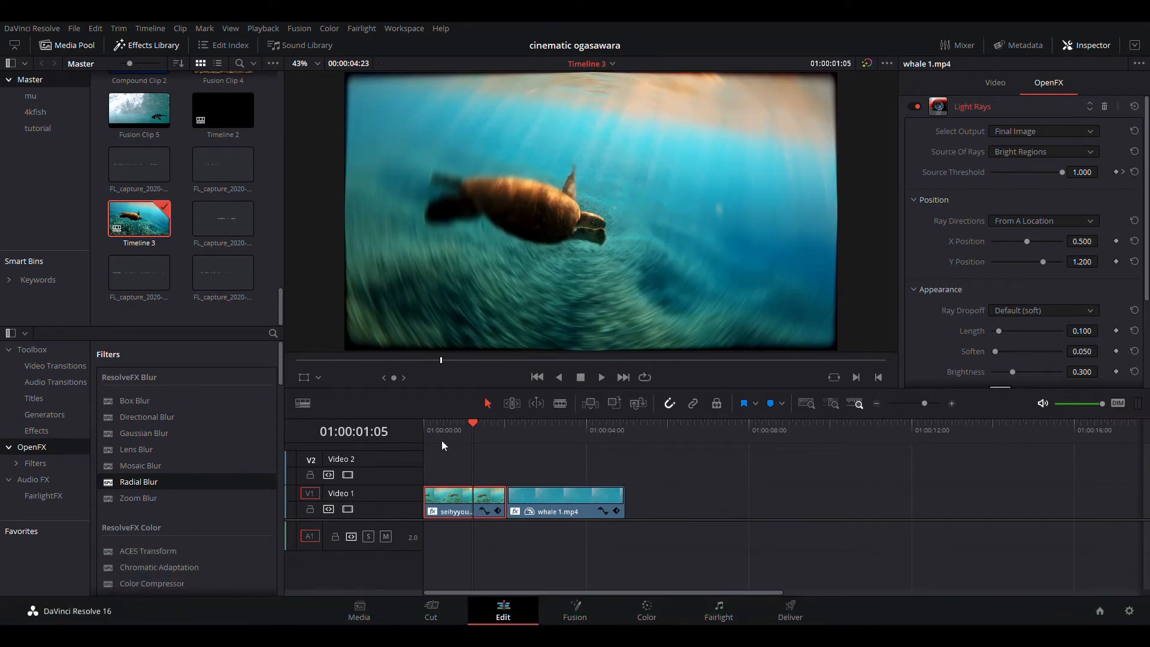
- Play and scrub through the first clip to preview the radial blur
{"action": "left_click_drag", "start_coordinate": [437, 430], "coordinate": [429, 429]}
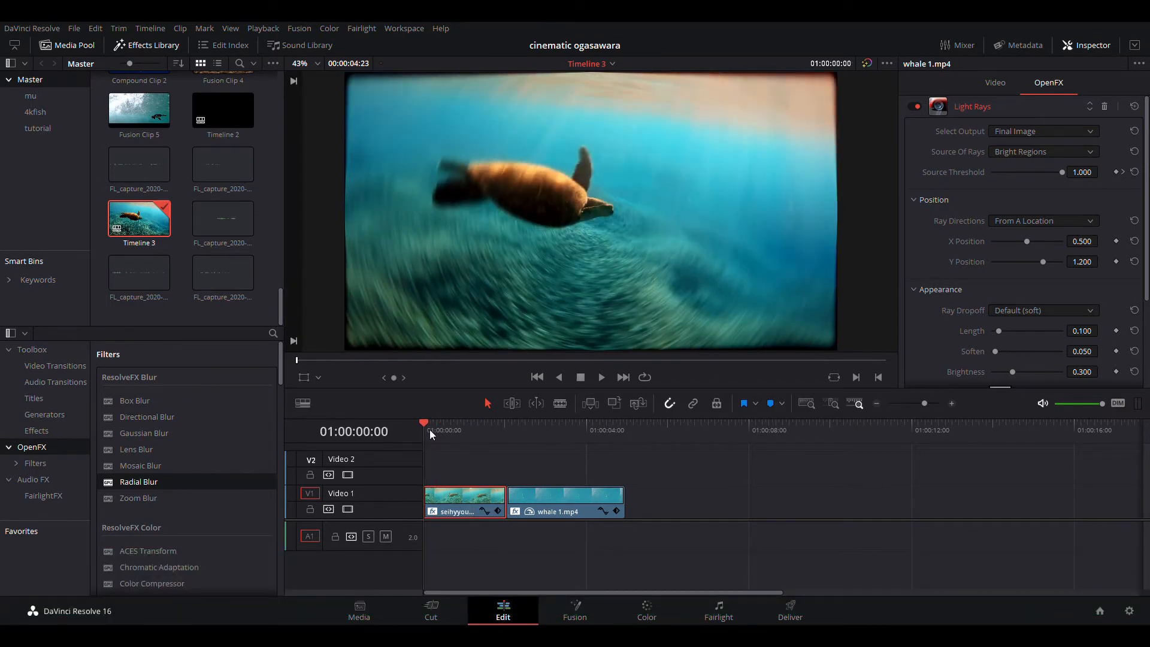
{"action": "key", "text": "space"}
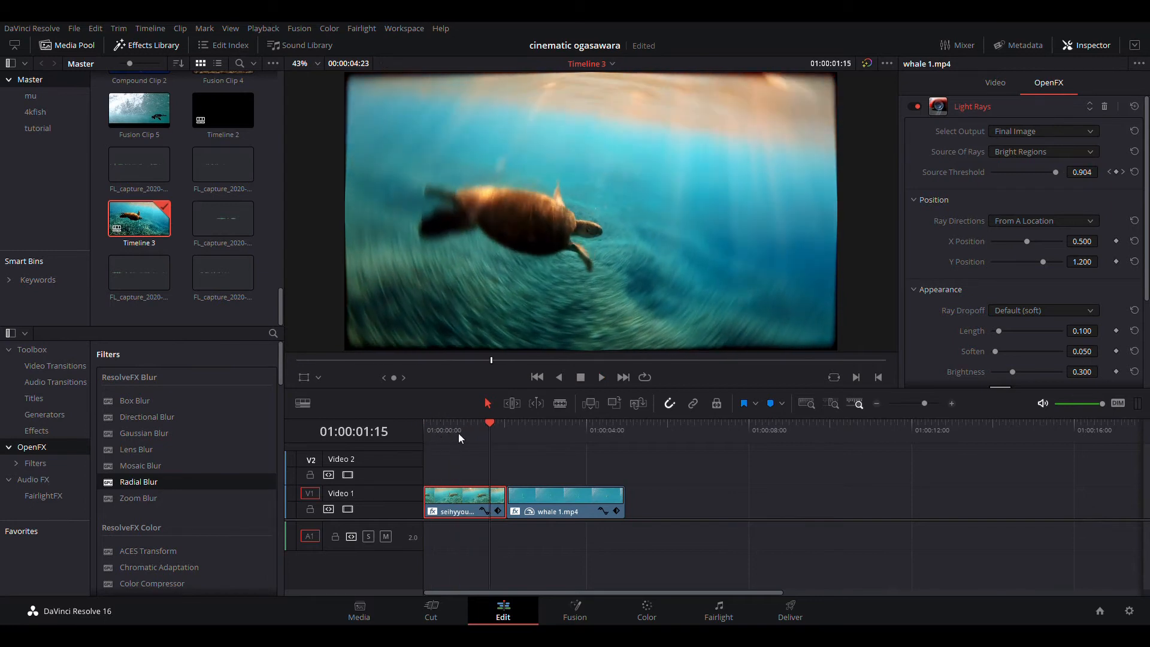
{"action": "left_click_drag", "start_coordinate": [458, 432], "coordinate": [490, 444]}
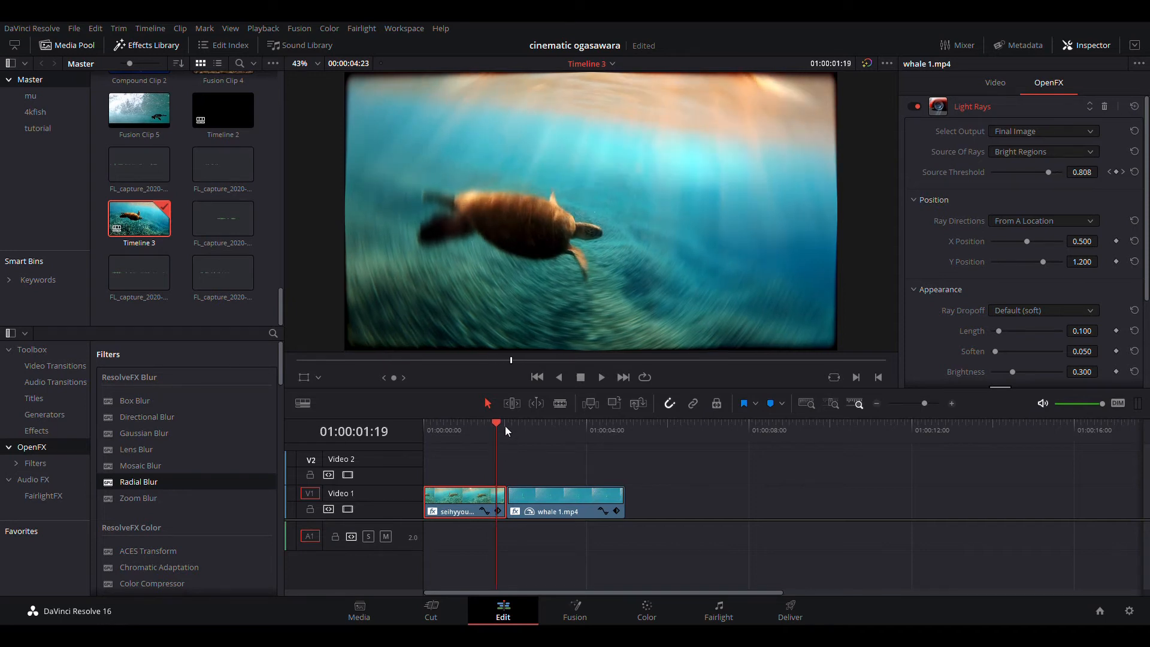
{"action": "left_click", "coordinate": [504, 424]}
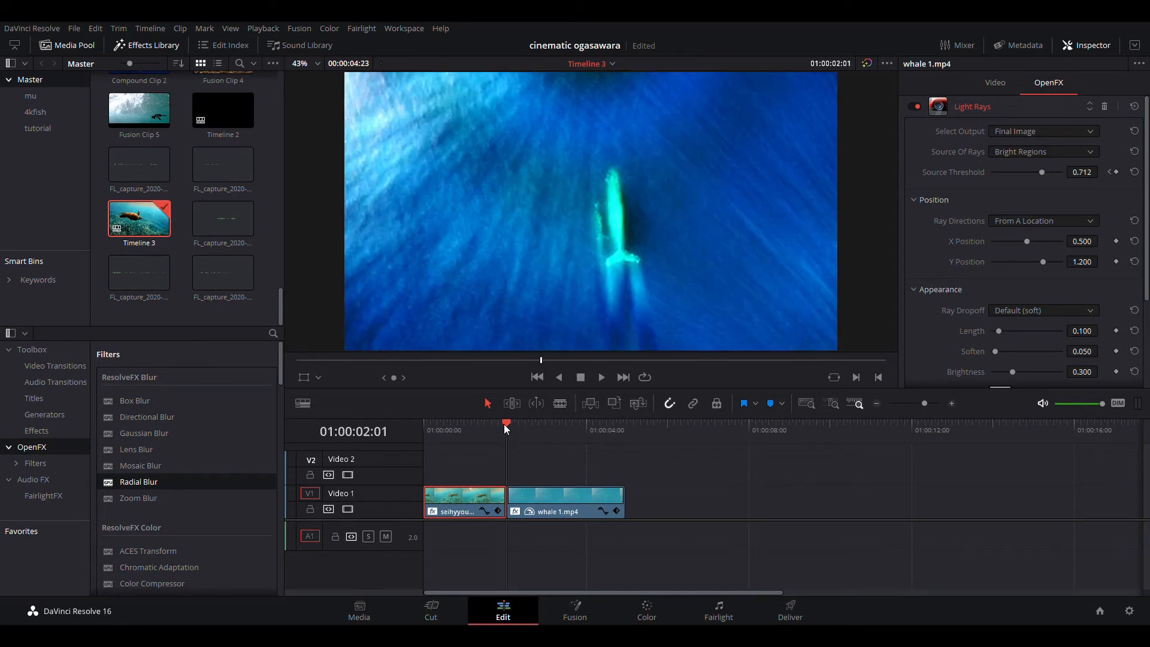
- About 15 frames before the first clip's end, add a Radial Blur Smooth Strength keyframe of 0.000
{"action": "key", "text": "Left"}
{"action": "key", "text": "Left"}
{"action": "key", "text": "Left"}
{"action": "key", "text": "Left"}
{"action": "key", "text": "Left"}
{"action": "key", "text": "Left"}
{"action": "key", "text": "Left"}
{"action": "key", "text": "Left"}
{"action": "key", "text": "Left"}
{"action": "key", "text": "Left"}
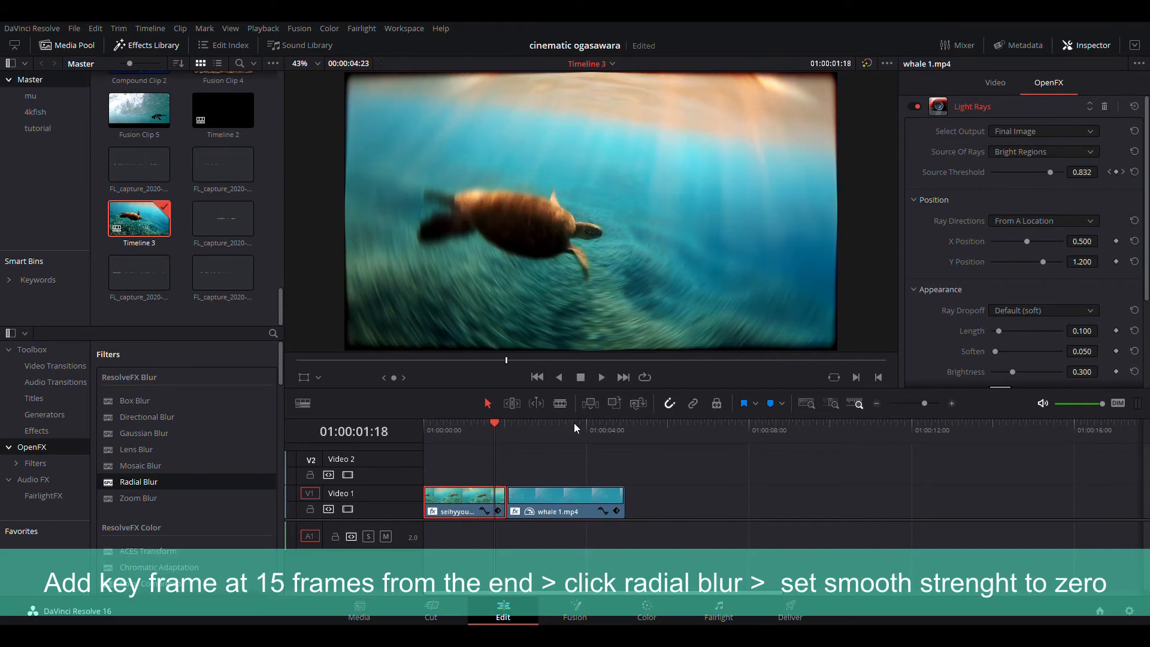
{"action": "key", "text": "Left"}
{"action": "key", "text": "Left"}
{"action": "key", "text": "Left"}
{"action": "key", "text": "Left"}
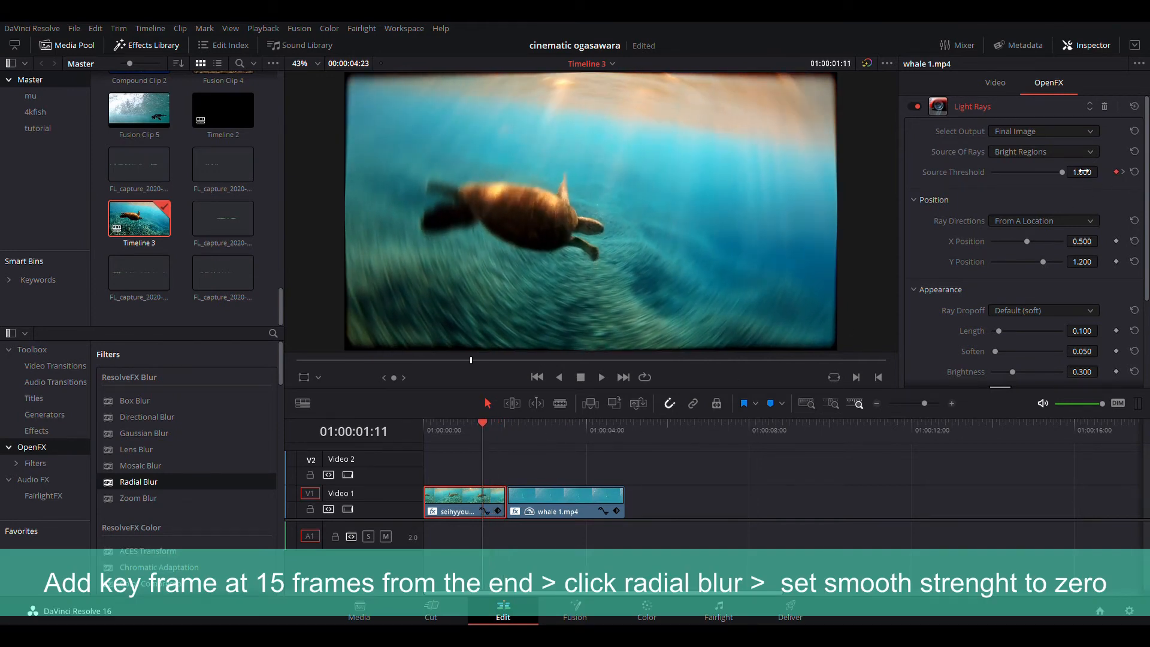
{"action": "left_click_drag", "start_coordinate": [1146, 191], "coordinate": [1145, 240]}
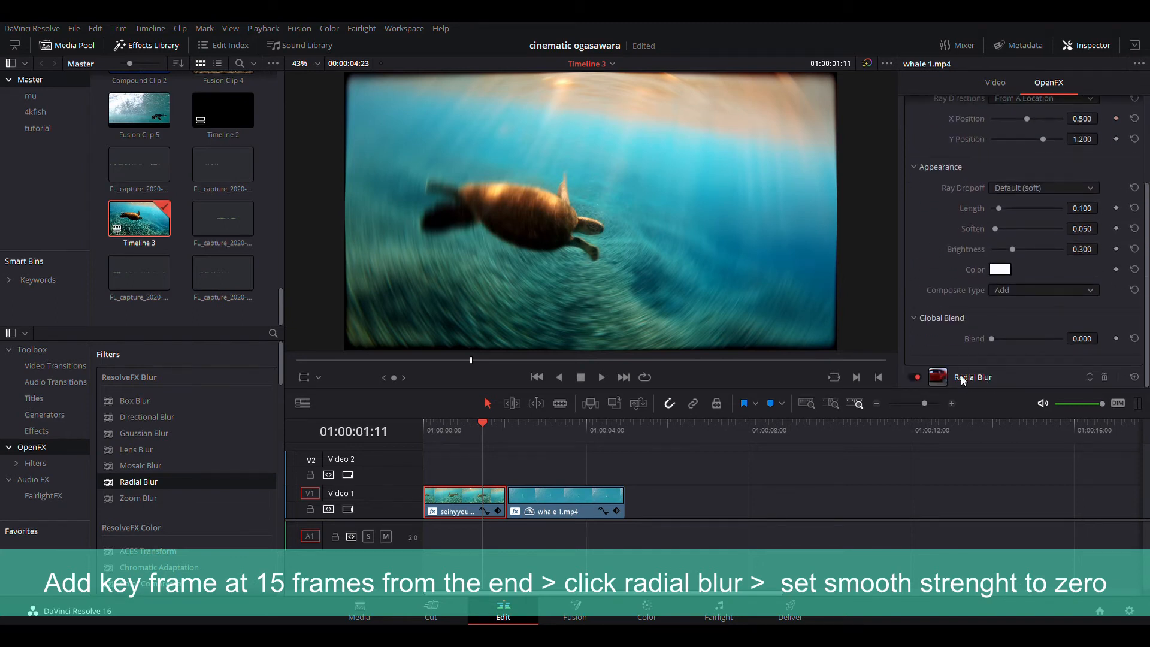
{"action": "left_click", "coordinate": [1008, 378]}
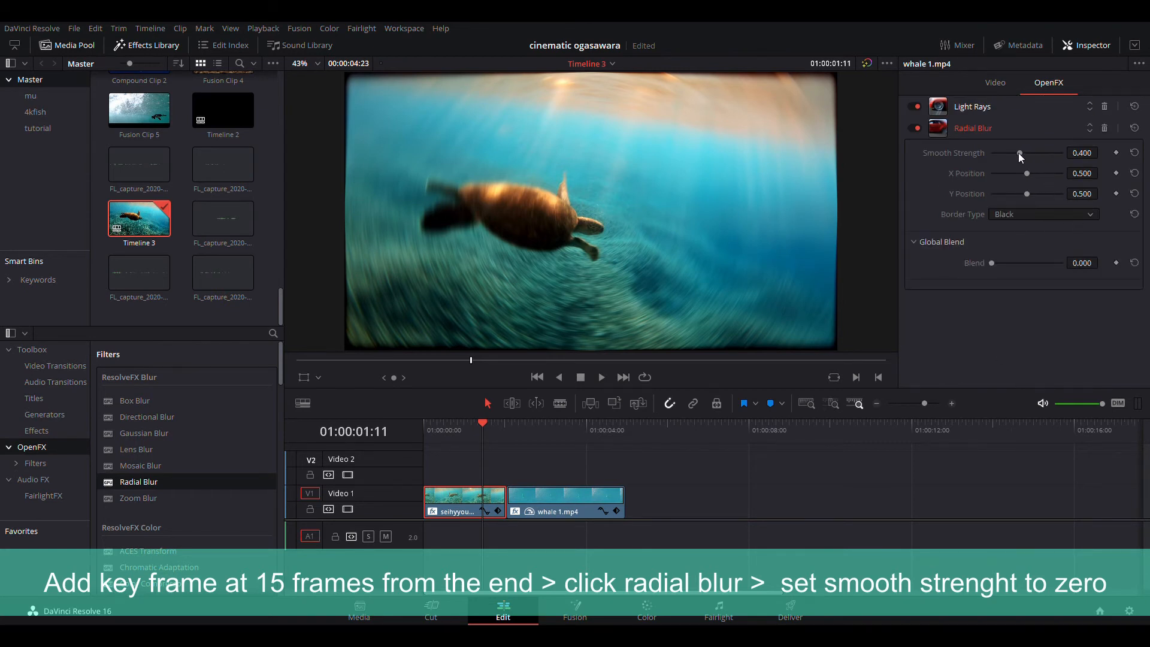
{"action": "left_click_drag", "start_coordinate": [1020, 153], "coordinate": [1100, 160]}
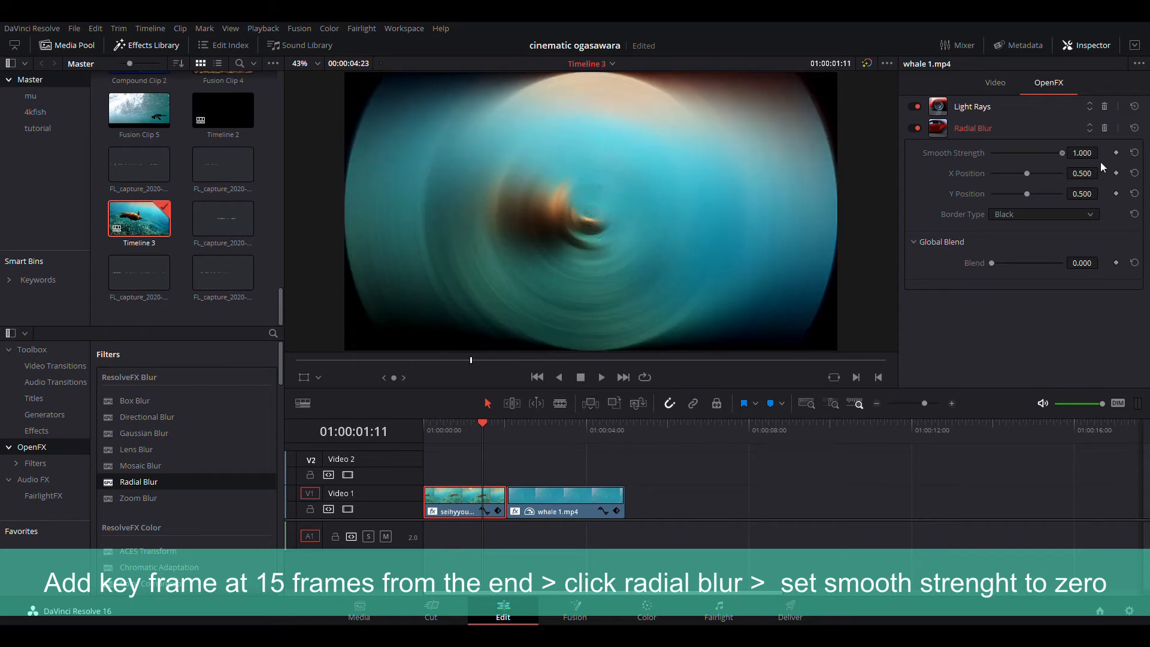
{"action": "left_click_drag", "start_coordinate": [1100, 162], "coordinate": [953, 170]}
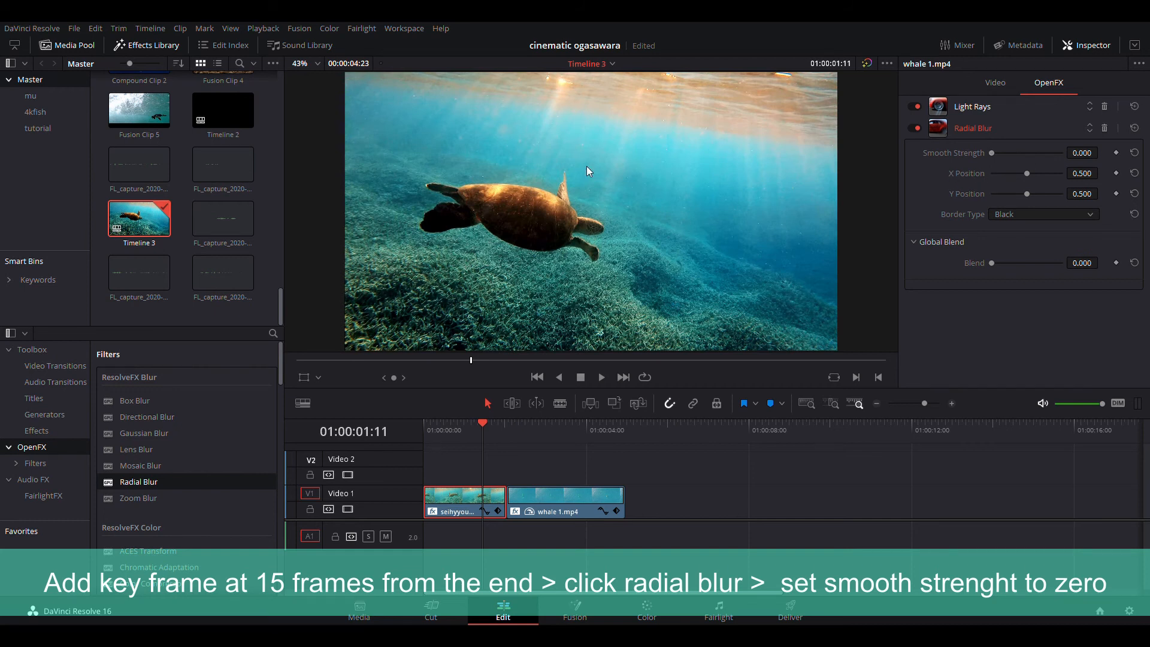
{"action": "left_click", "coordinate": [1117, 153]}
- At the first clip's last frame, add a Radial Blur Smooth Strength keyframe of about 0.551
{"action": "mouse_move", "coordinate": [476, 432]}
{"action": "left_mouse_down"}
{"action": "mouse_move", "coordinate": [432, 426]}
{"action": "mouse_move", "coordinate": [480, 447]}
{"action": "left_mouse_up"}
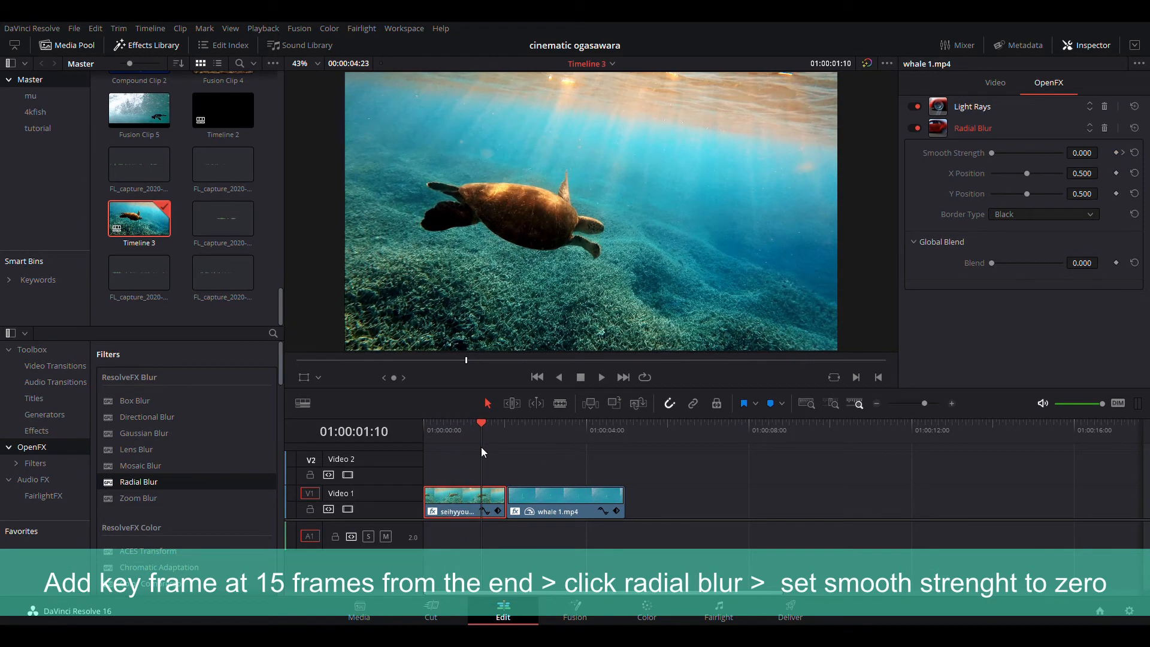
{"action": "key", "text": "Right"}
{"action": "key", "text": "Right"}
{"action": "key", "text": "Right"}
{"action": "key", "text": "Right"}
{"action": "key", "text": "Right"}
{"action": "key", "text": "Right"}
{"action": "key", "text": "Right"}
{"action": "key", "text": "Right"}
{"action": "key", "text": "Right"}
{"action": "key", "text": "Right"}
{"action": "key", "text": "Right"}
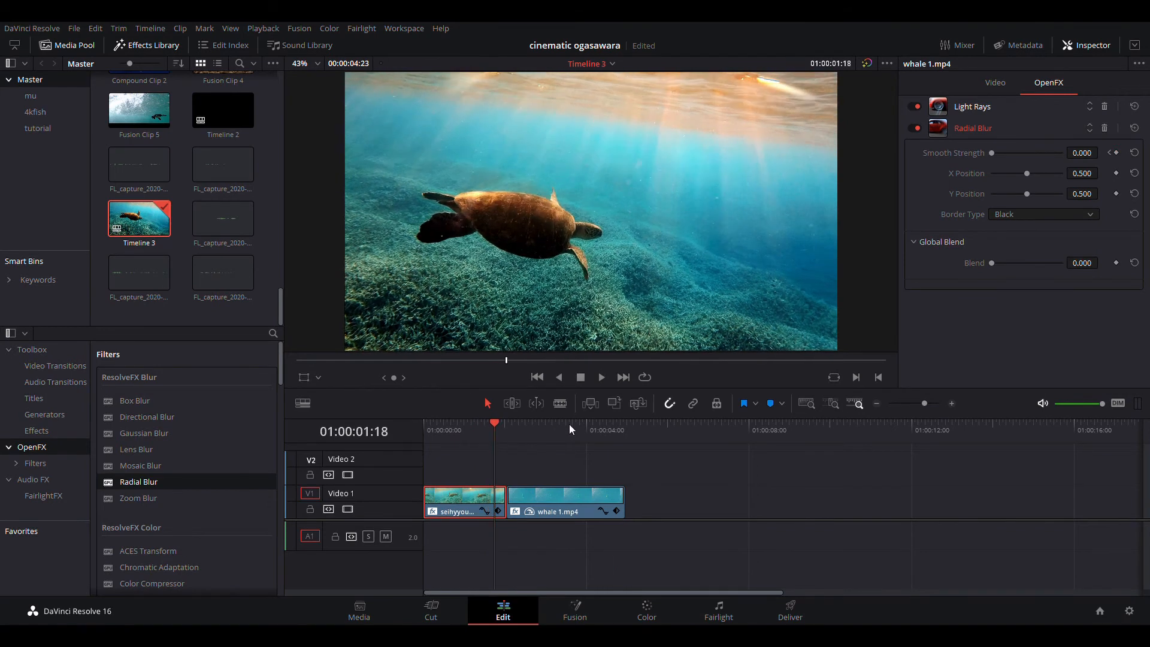
{"action": "key", "text": "Right"}
{"action": "key", "text": "Right"}
{"action": "key", "text": "Right"}
{"action": "key", "text": "Right"}
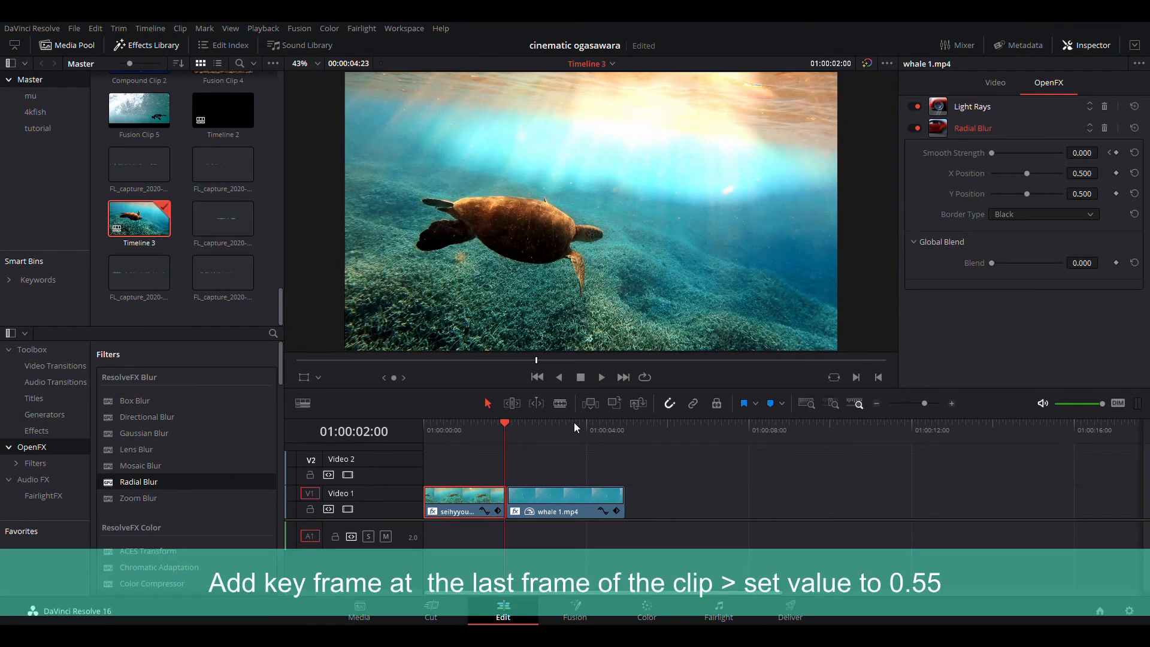
{"action": "key", "text": "Left"}
{"action": "left_click", "coordinate": [1117, 154]}
{"action": "left_click_drag", "start_coordinate": [997, 153], "coordinate": [1030, 164]}
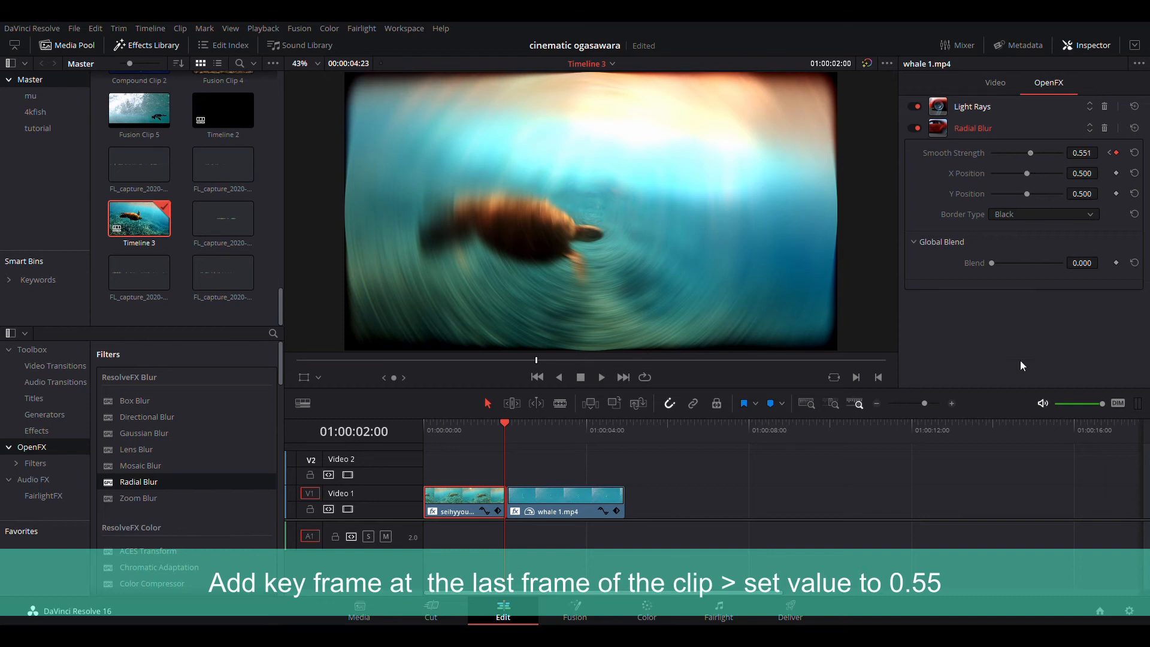
- Play back across the cut to preview the radial blur building up at the end of the first clip
{"action": "left_click", "coordinate": [478, 431]}
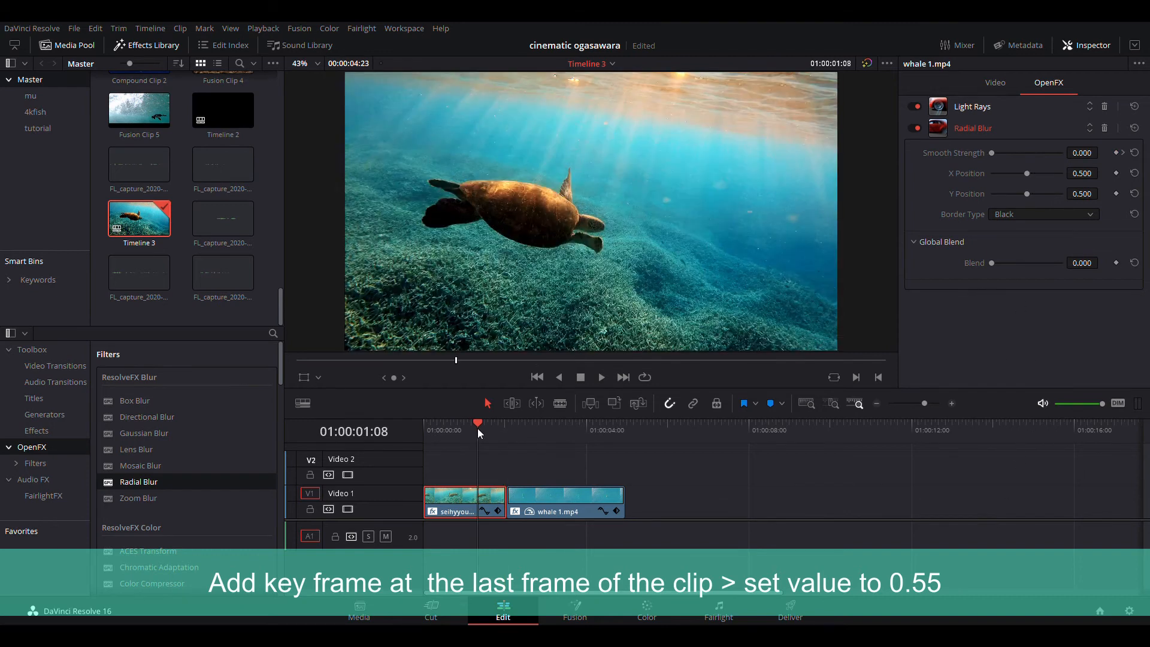
{"action": "key", "text": "space"}
{"action": "key", "text": "space"}
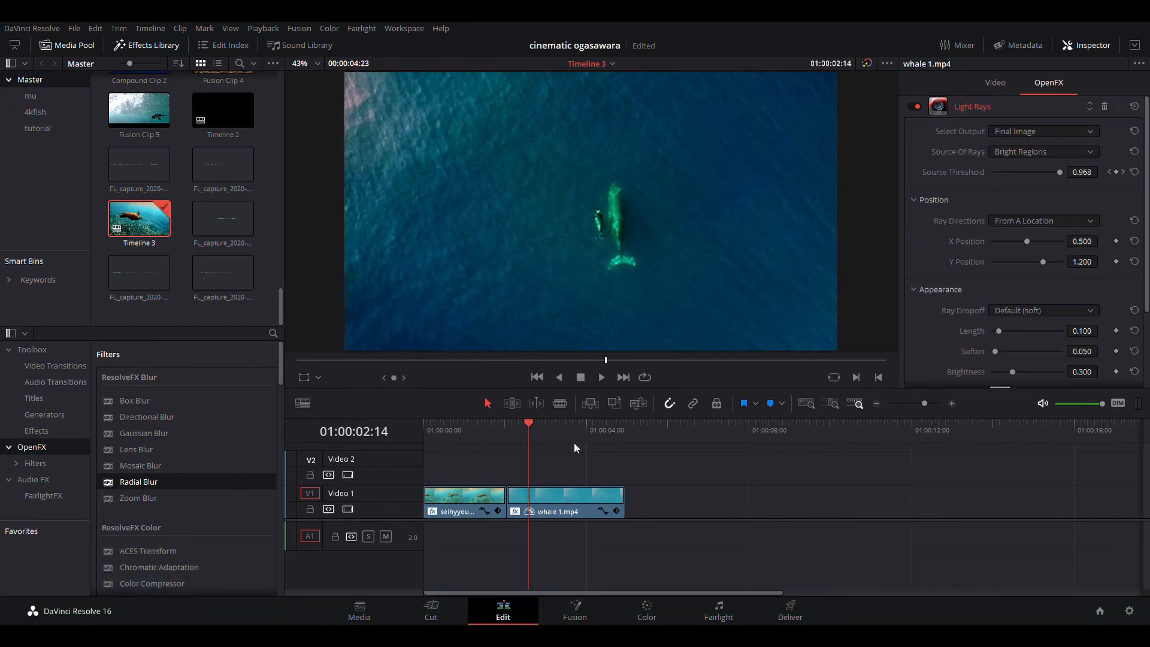
{"action": "left_click_drag", "start_coordinate": [529, 428], "coordinate": [524, 435]}
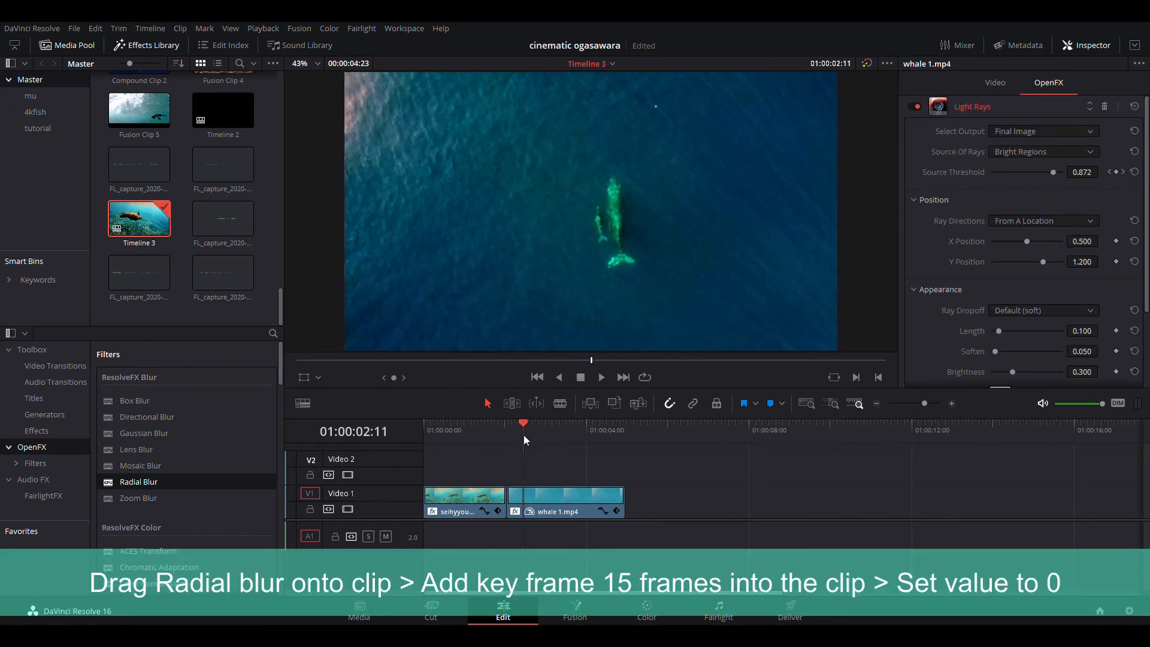
- Apply the Radial Blur effect to the second clip, whale 1.mp4, and open its settings
{"action": "left_click", "coordinate": [550, 500]}
{"action": "left_click_drag", "start_coordinate": [190, 485], "coordinate": [590, 509]}
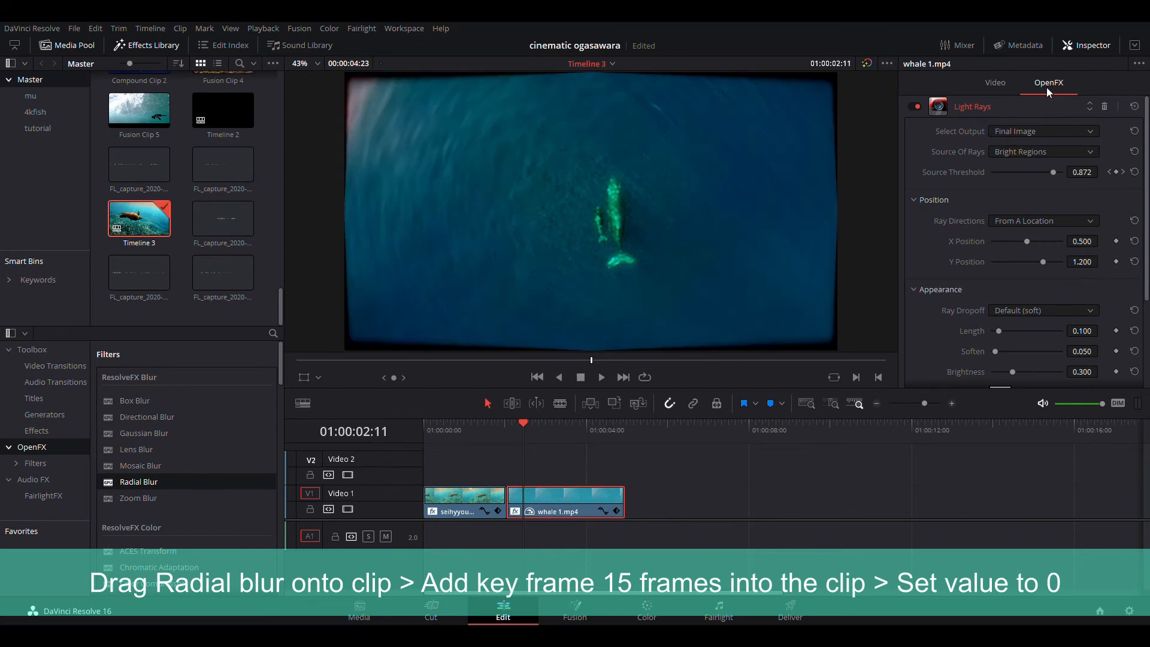
{"action": "scroll", "coordinate": [1049, 348], "scroll_direction": "down", "scroll_amount": 3}
{"action": "scroll", "coordinate": [1049, 349], "scroll_direction": "down", "scroll_amount": 1}
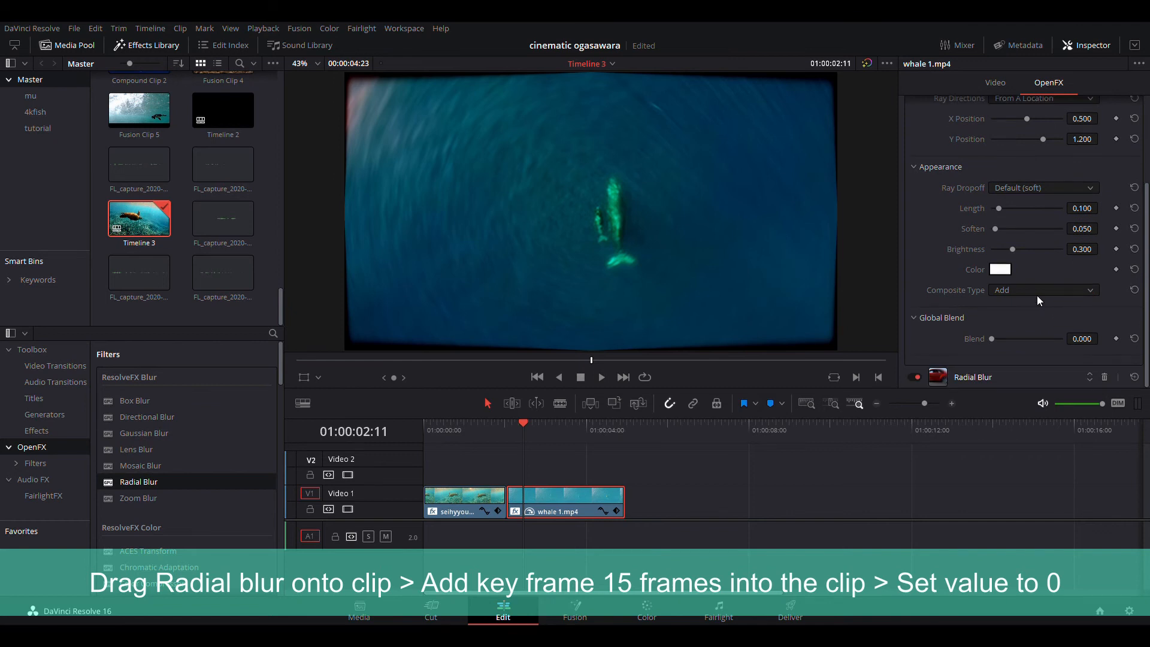
{"action": "left_click", "coordinate": [1025, 382]}
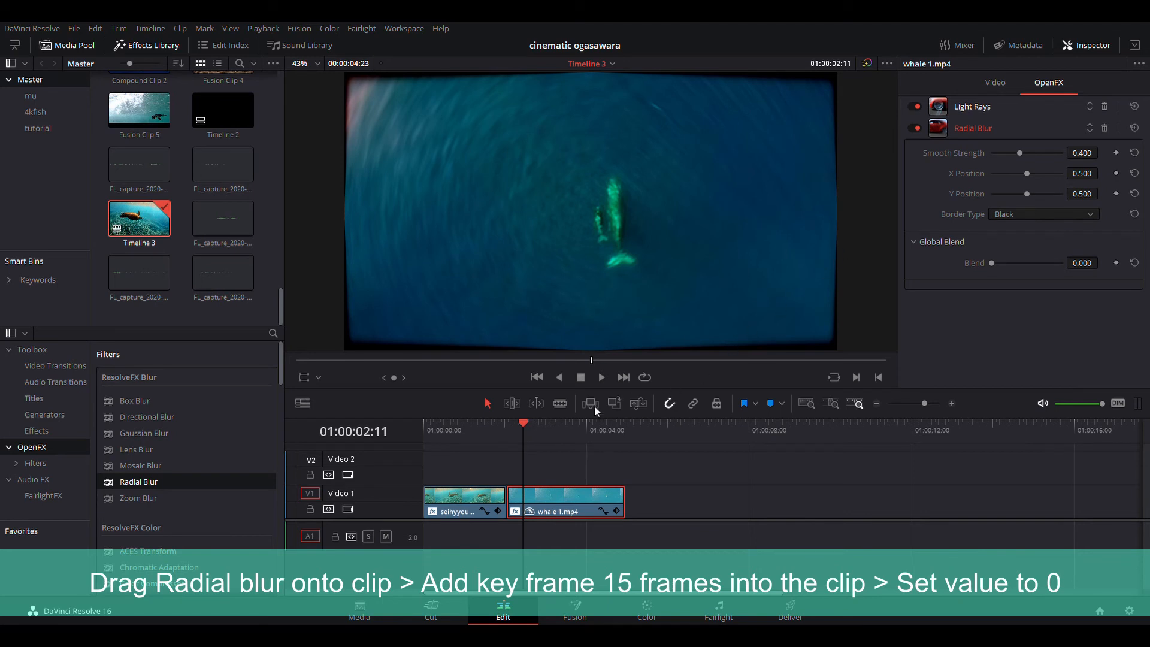
- About 15 frames into the second clip, add a Radial Blur Smooth Strength keyframe of 0.000
{"action": "left_click", "coordinate": [508, 429]}
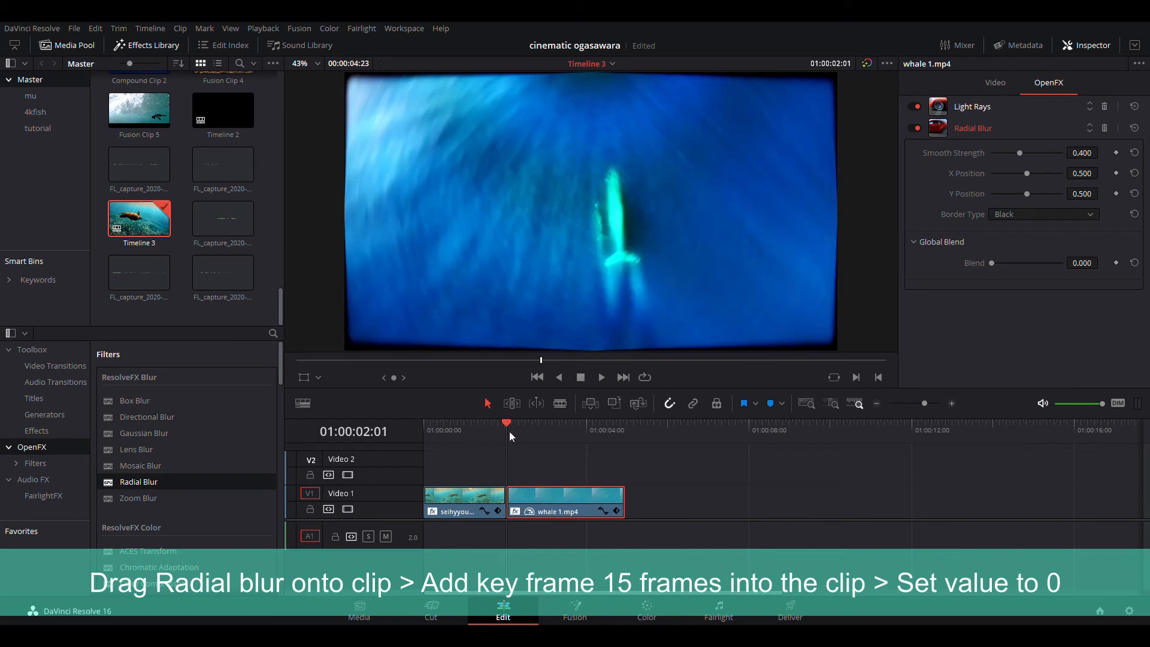
{"action": "key", "text": "space"}
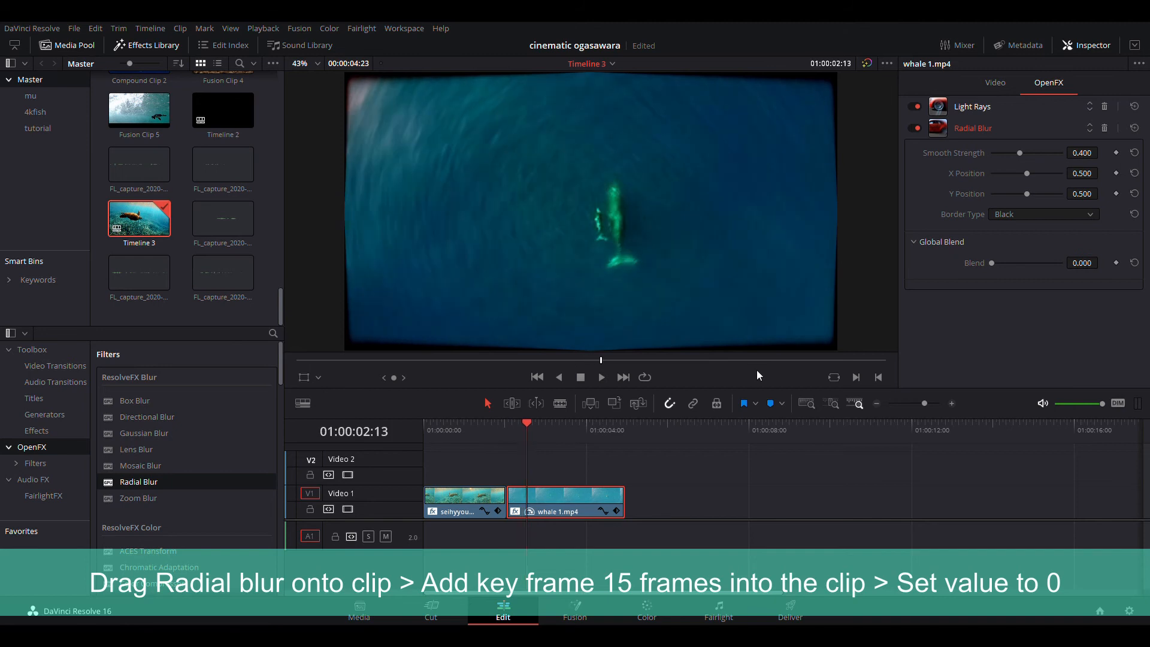
{"action": "left_click", "coordinate": [1115, 153]}
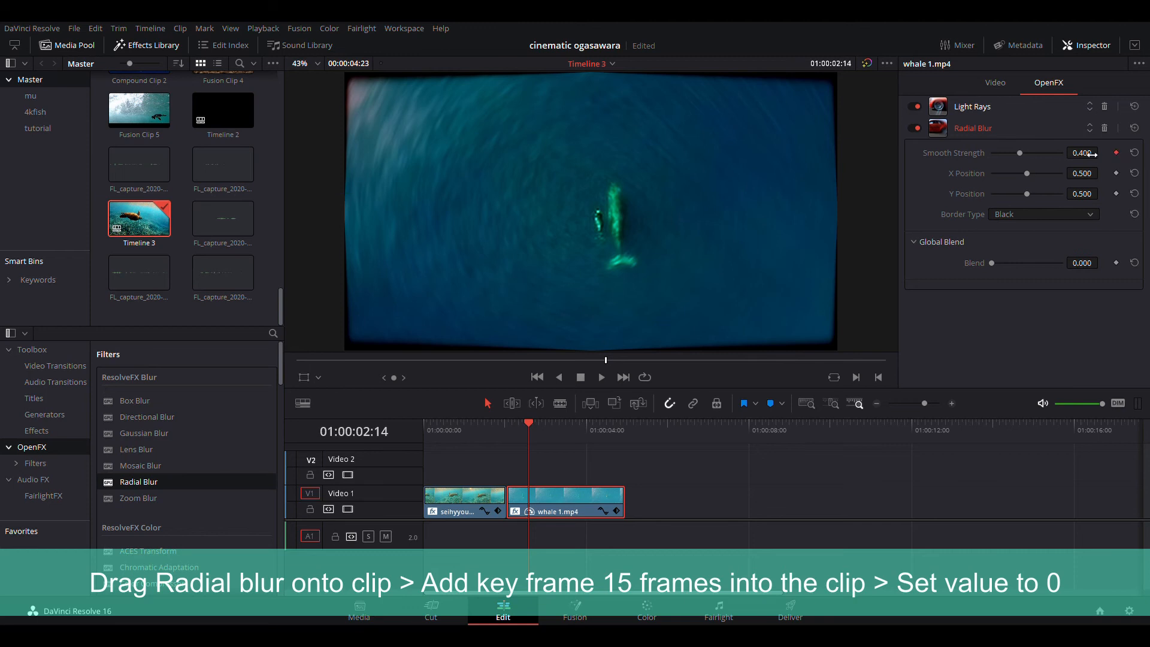
{"action": "left_click_drag", "start_coordinate": [1018, 153], "coordinate": [955, 155]}
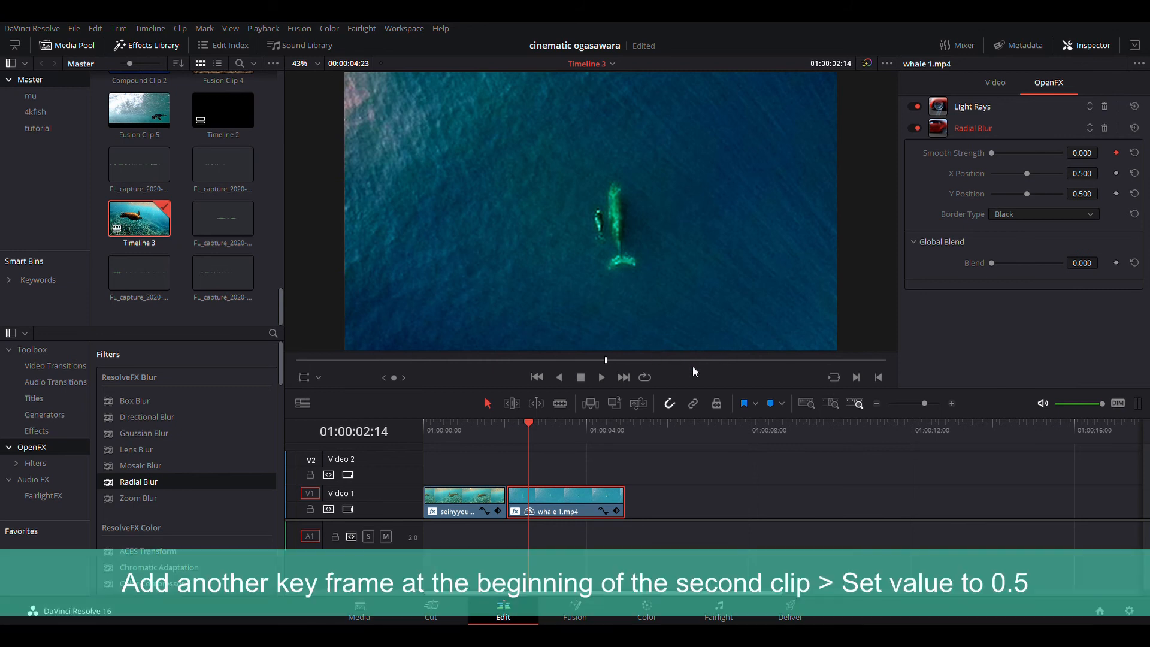
- At the second clip's first frame, set the Radial Blur Smooth Strength keyframe to about 0.491
{"action": "key", "text": "Left"}
{"action": "key", "text": "Left"}
{"action": "key", "text": "Left"}
{"action": "key", "text": "Left"}
{"action": "key", "text": "Left"}
{"action": "key", "text": "Left"}
{"action": "key", "text": "Left"}
{"action": "key", "text": "Left"}
{"action": "key", "text": "Left"}
{"action": "key", "text": "Left"}
{"action": "key", "text": "Left"}
{"action": "key", "text": "Left"}
{"action": "key", "text": "Left"}
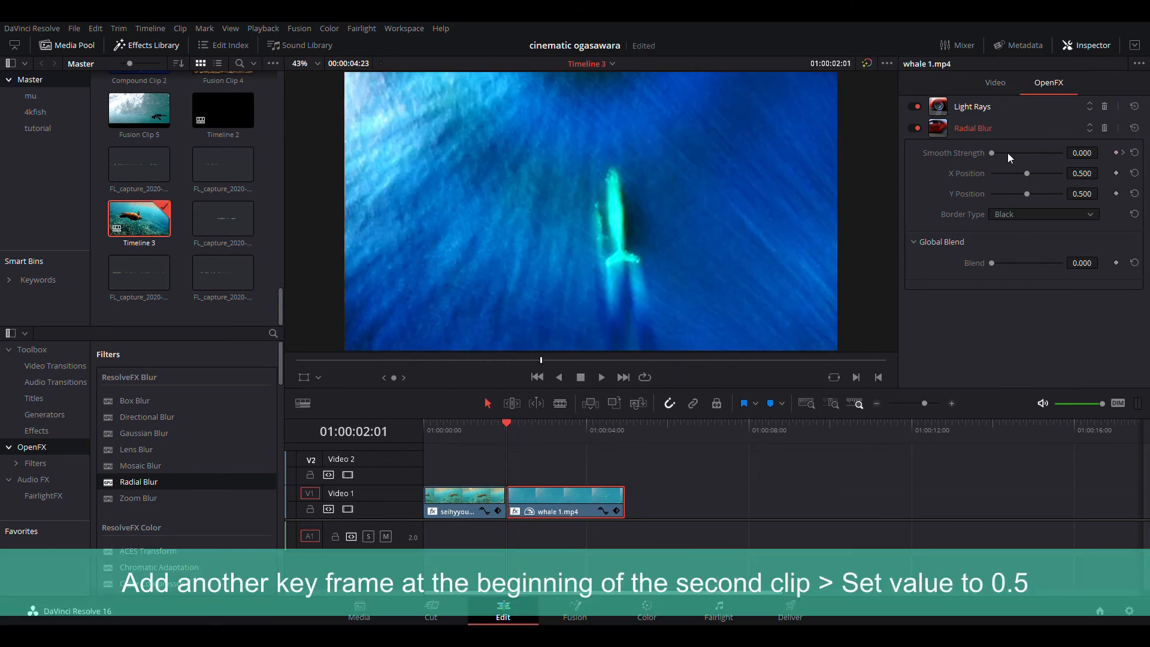
{"action": "left_click_drag", "start_coordinate": [994, 153], "coordinate": [1026, 174]}
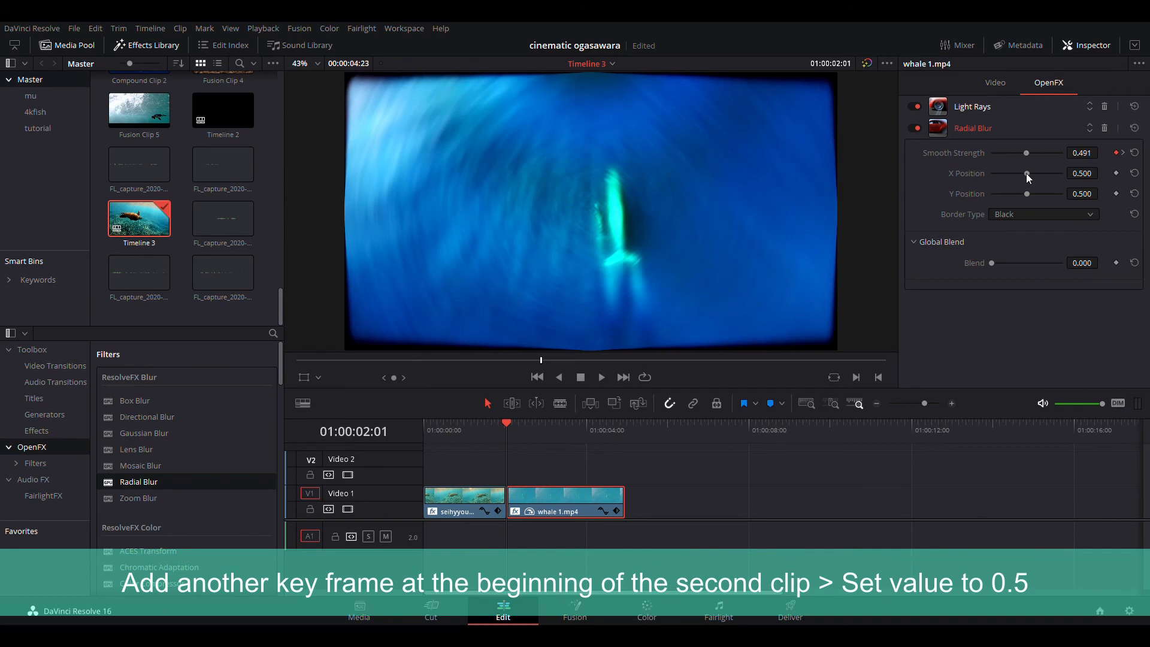
- Play back from the first clip to preview the combined light ray and radial blur transition
{"action": "left_click", "coordinate": [998, 496]}
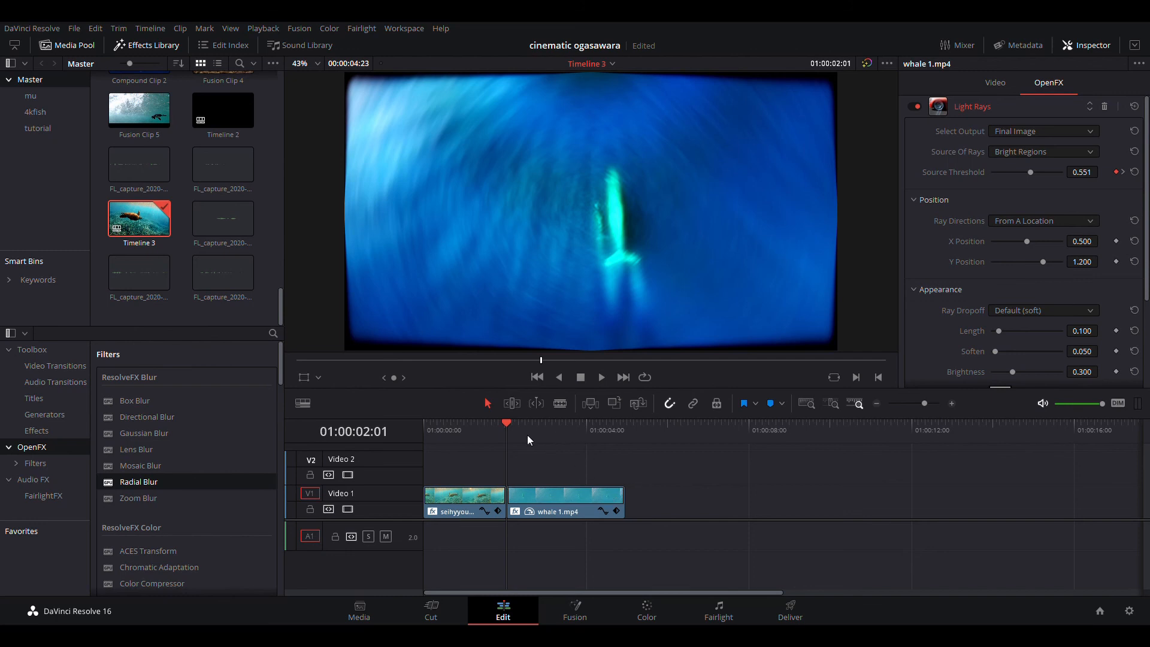
{"action": "left_click_drag", "start_coordinate": [500, 432], "coordinate": [466, 437]}
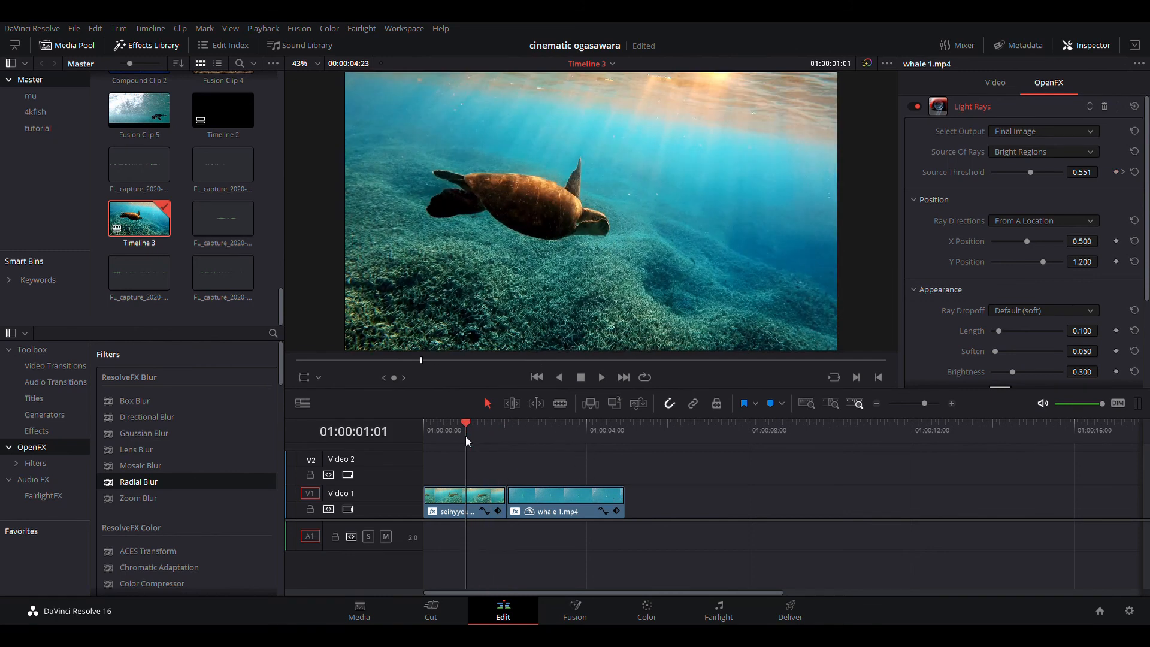
{"action": "key", "text": "space"}
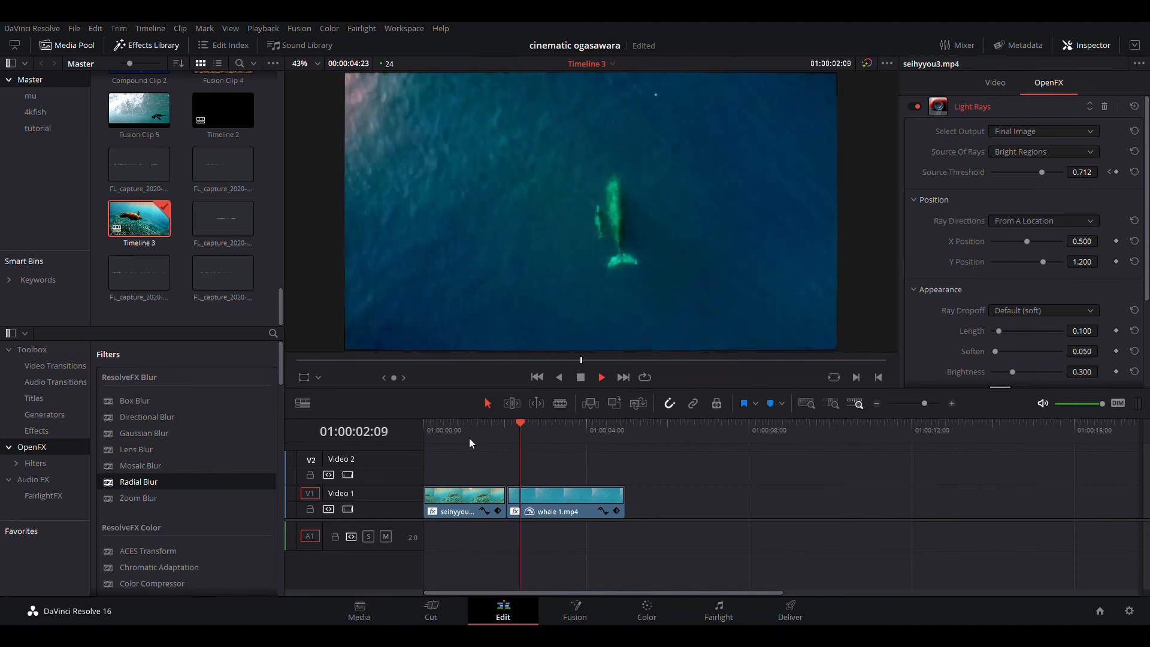